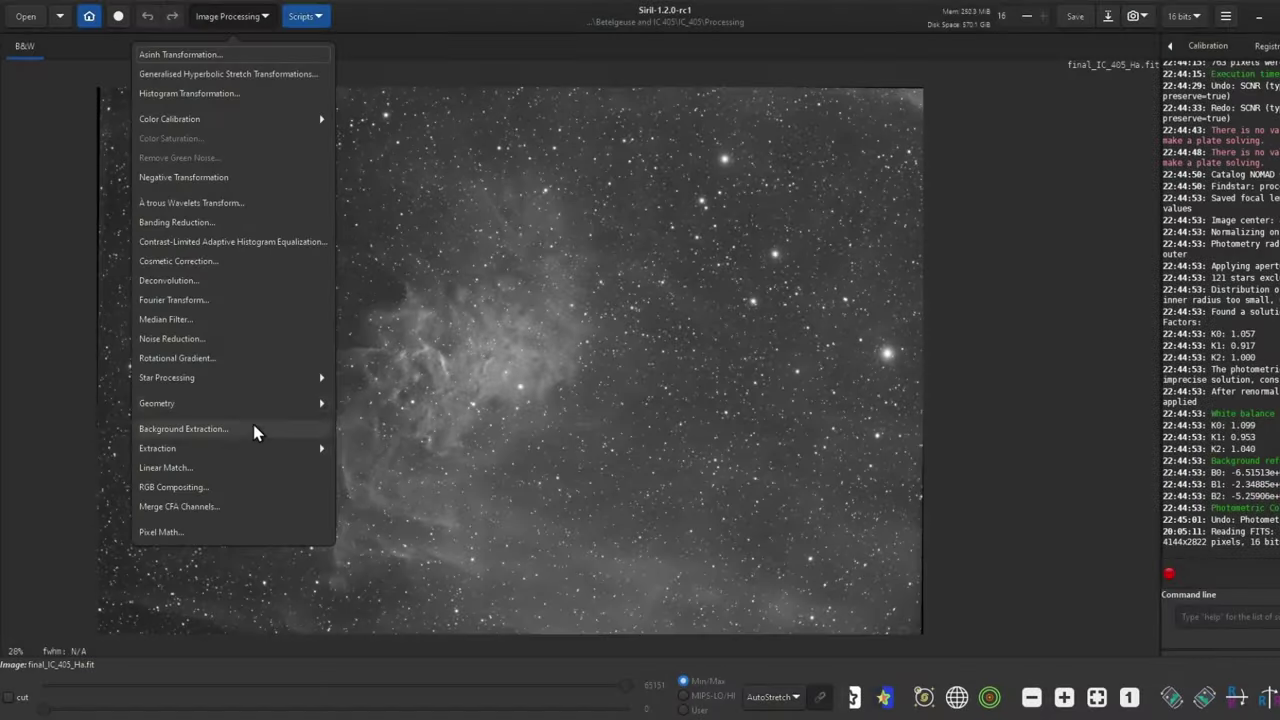
Step: Place background extraction samples around the Ha nebula image and compute the background using RBF interpolation with subtraction
left_click(254, 431)
left_click_drag(681, 149, 1132, 127)
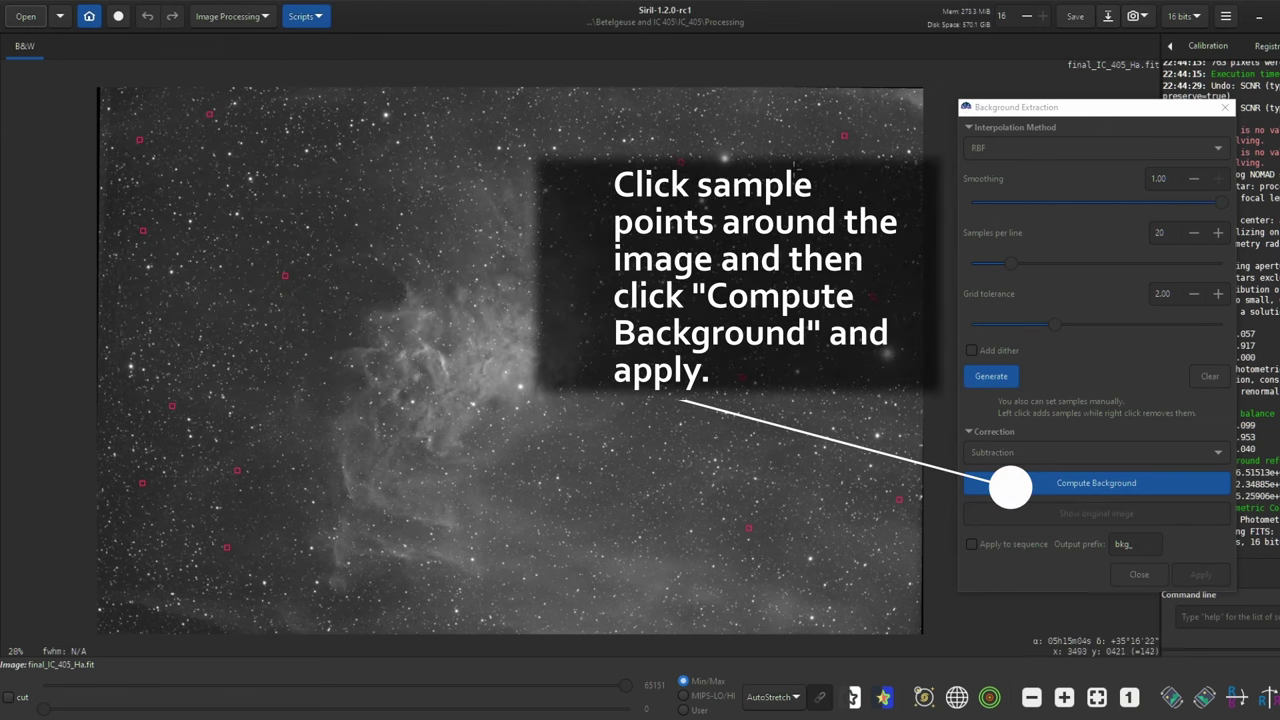
left_click(1150, 487)
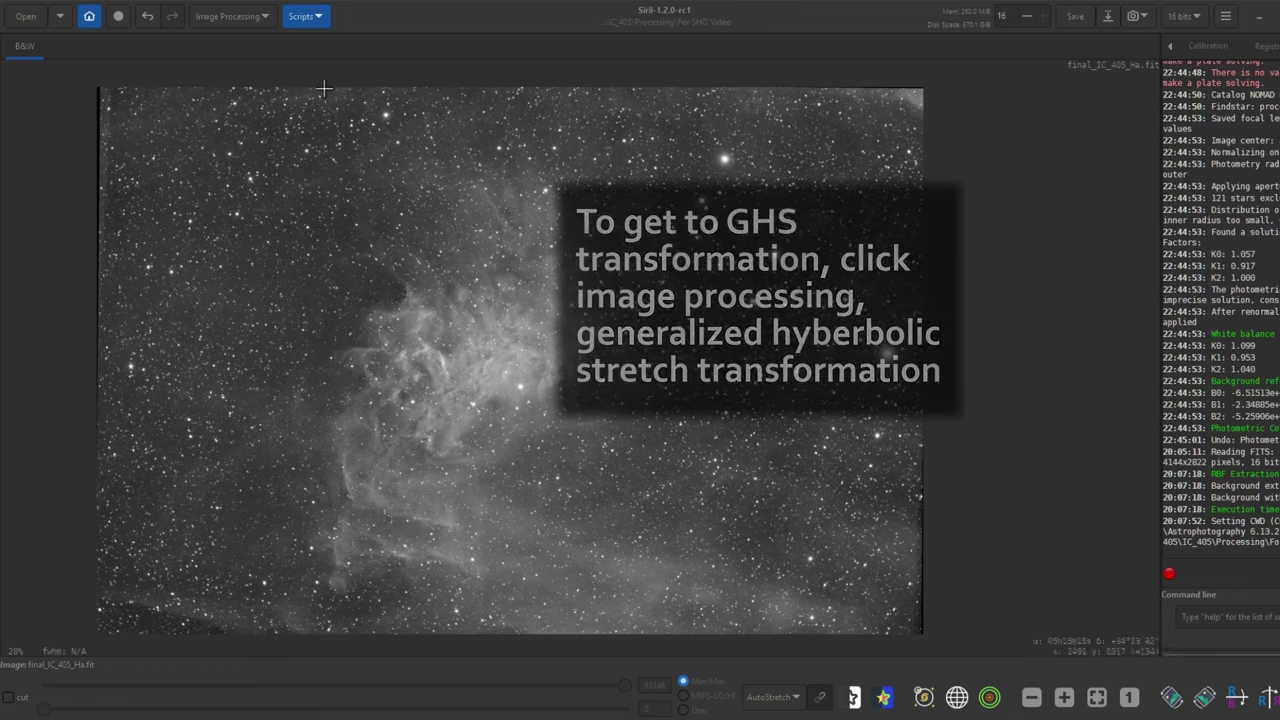
Step: Switch the image display from AutoStretch to Linear and open the Generalised Hyperbolic Stretch transformation beside the nebula
left_click(262, 18)
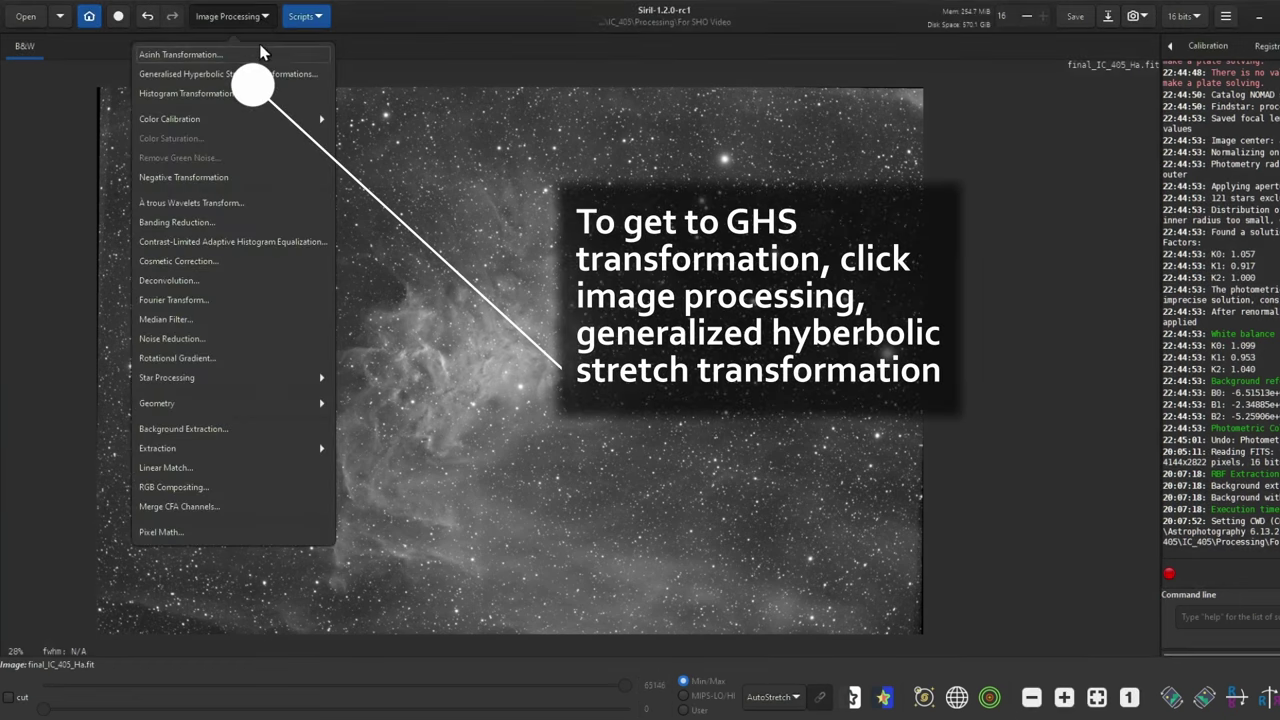
left_click(258, 20)
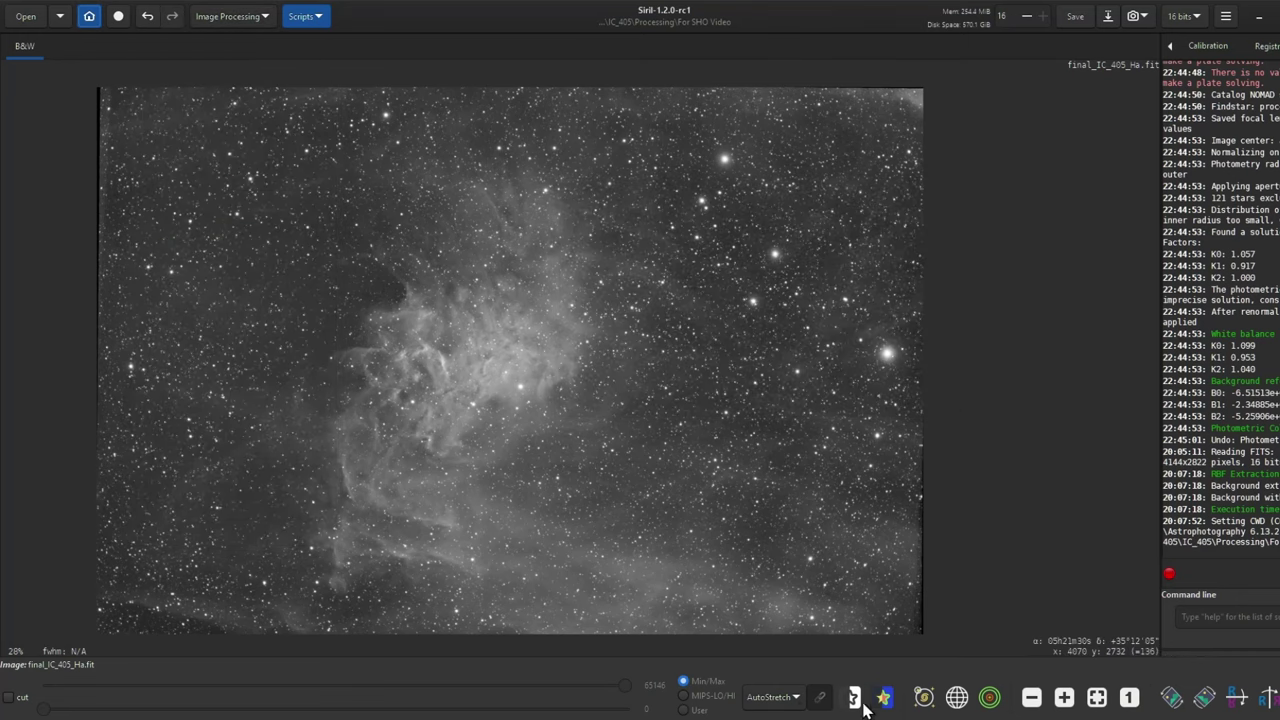
left_click(797, 697)
left_click(790, 549)
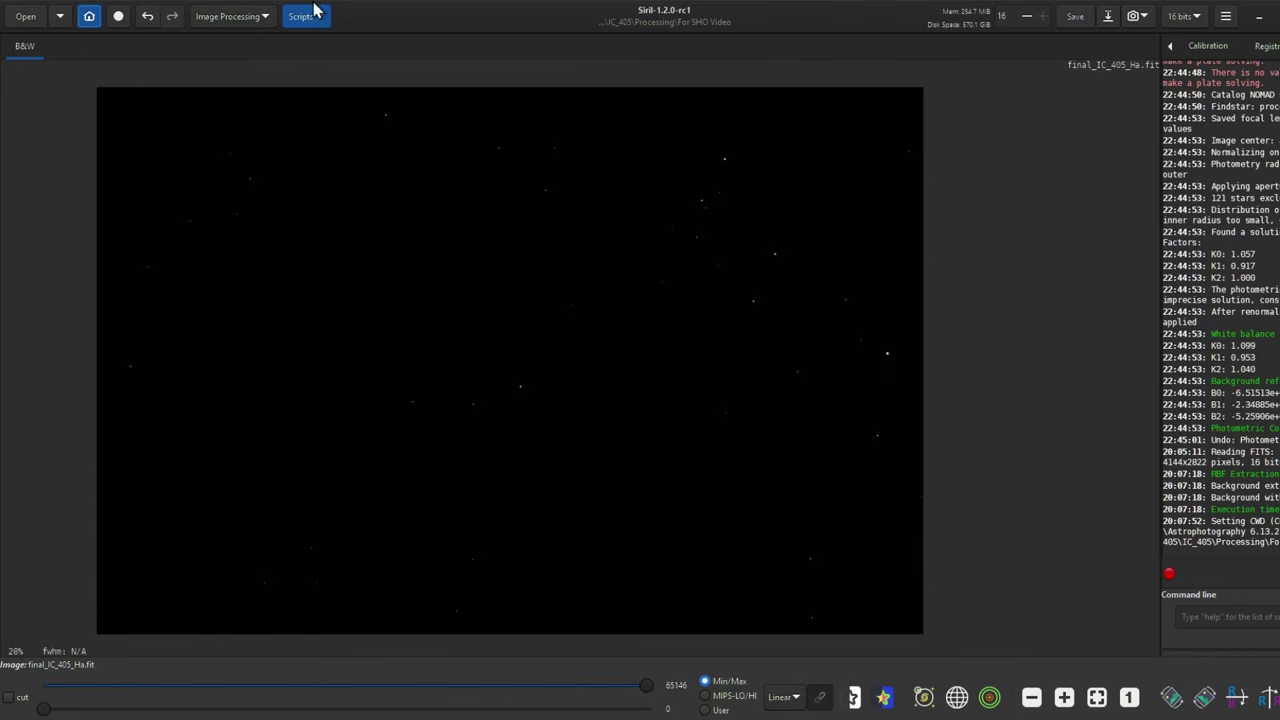
left_click(264, 18)
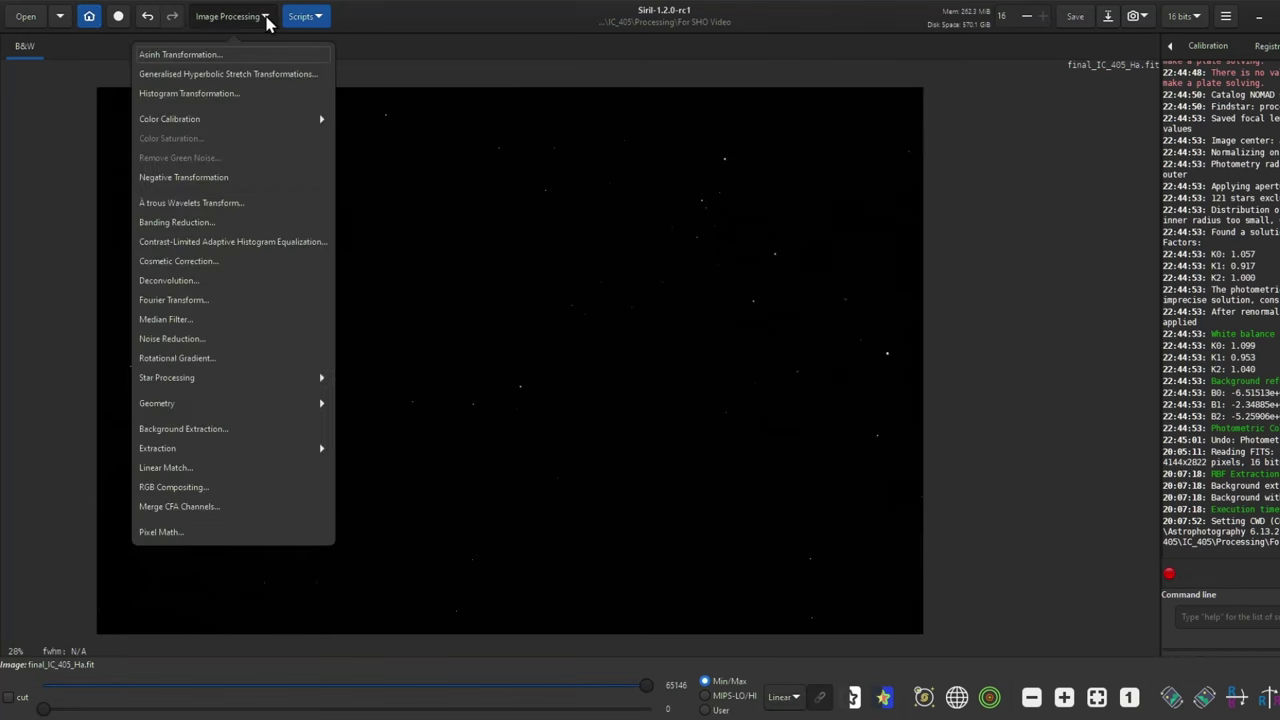
left_click(211, 74)
left_click_drag(707, 178, 901, 160)
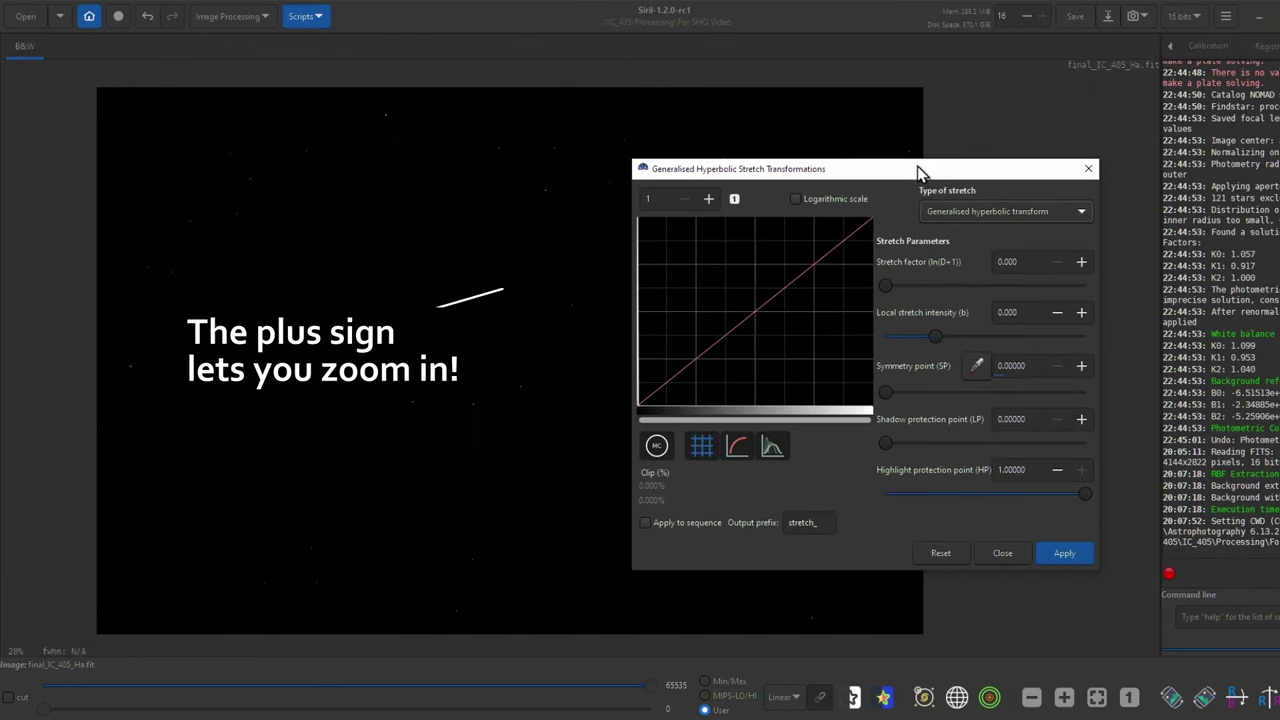
Step: Apply a first hyperbolic stretch with symmetry point 0.00191, local stretch intensity 11.224 and stretch factor 4.545
left_click(708, 199)
left_click(708, 199)
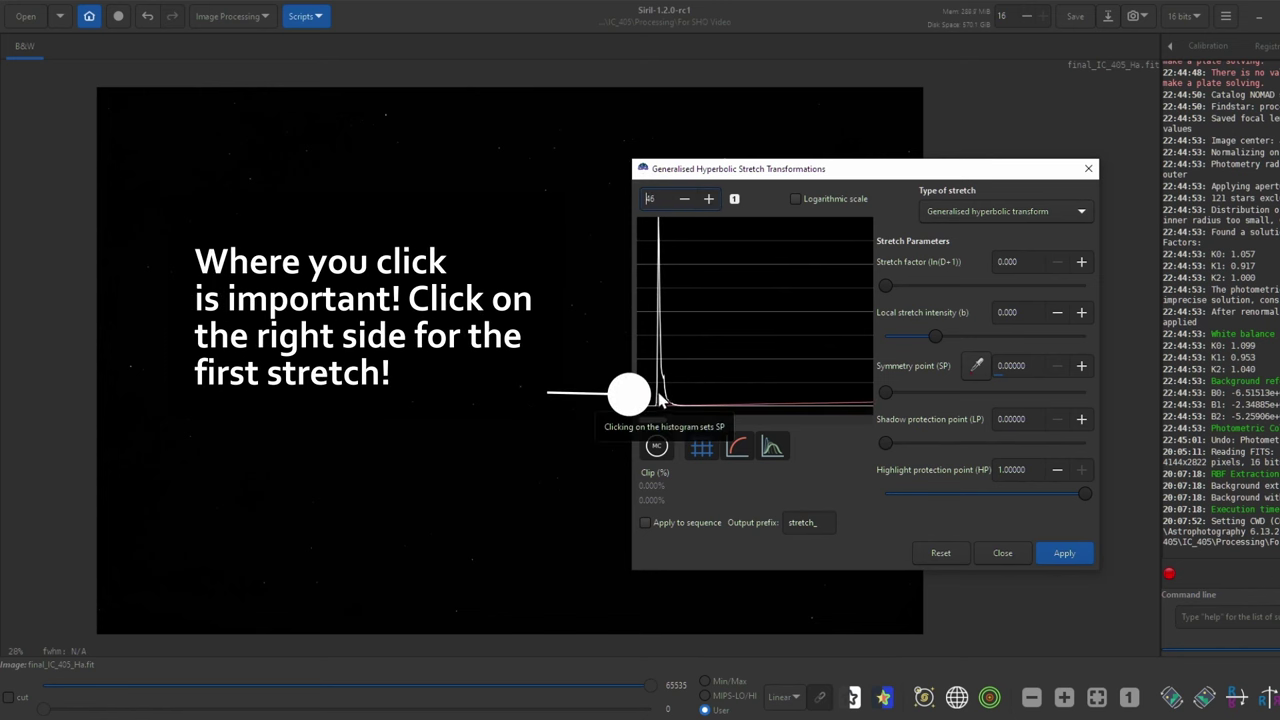
left_click_drag(958, 339, 1047, 338)
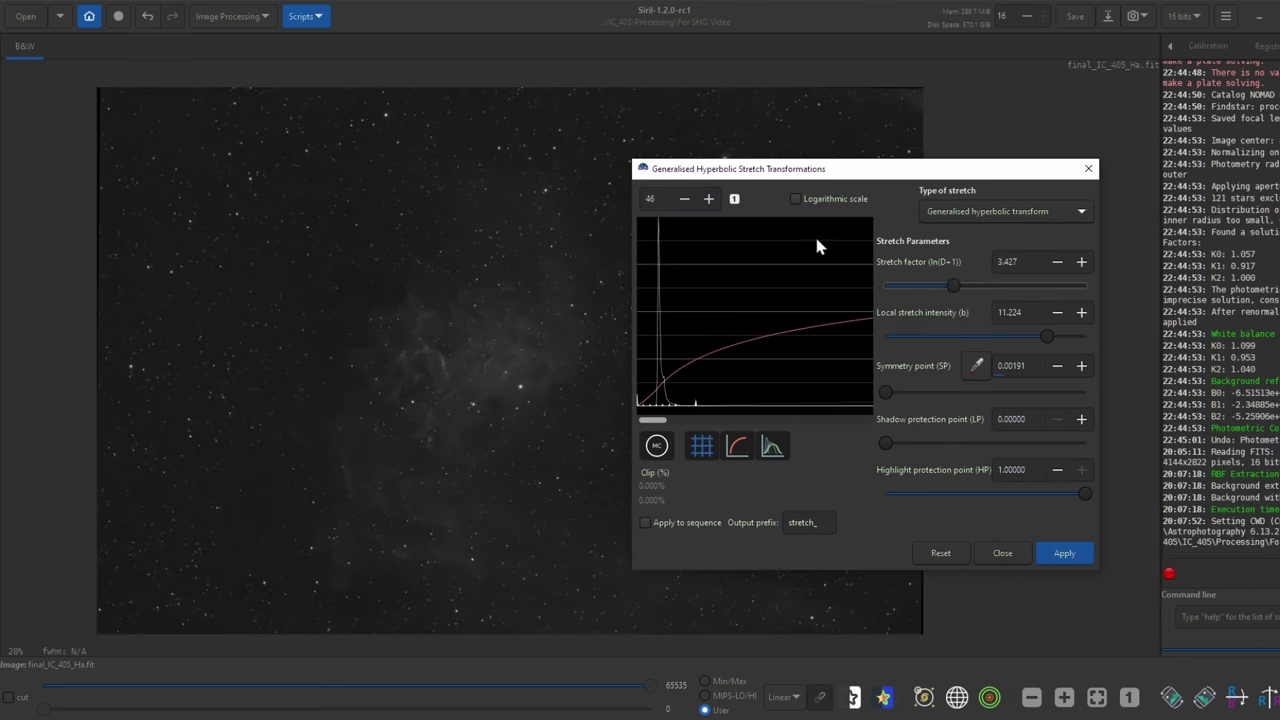
left_click(735, 199)
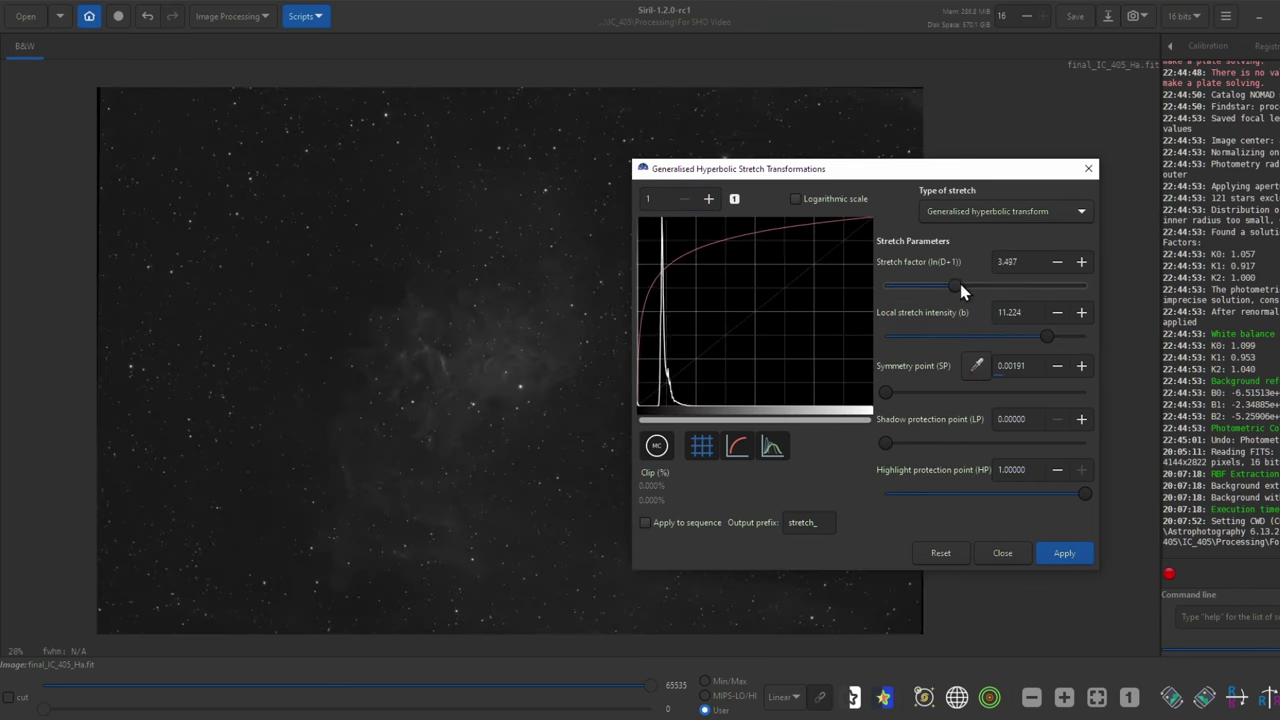
left_click_drag(966, 289, 978, 287)
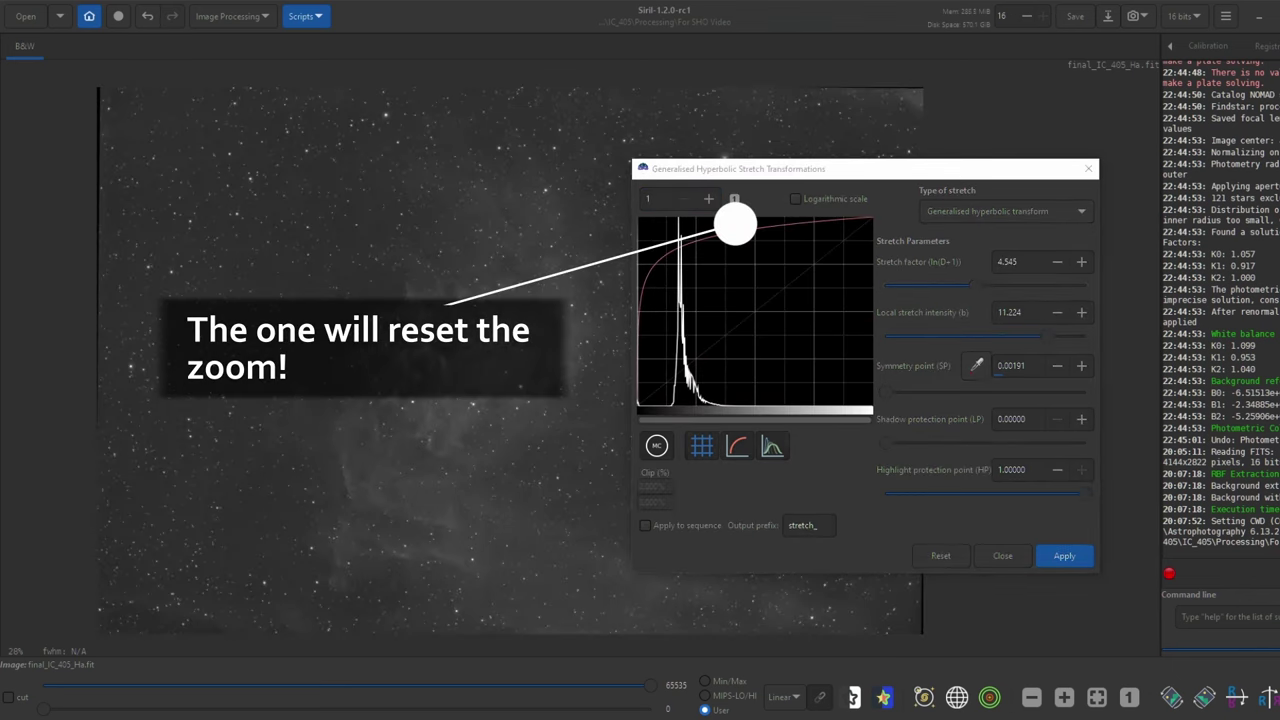
left_click(1066, 556)
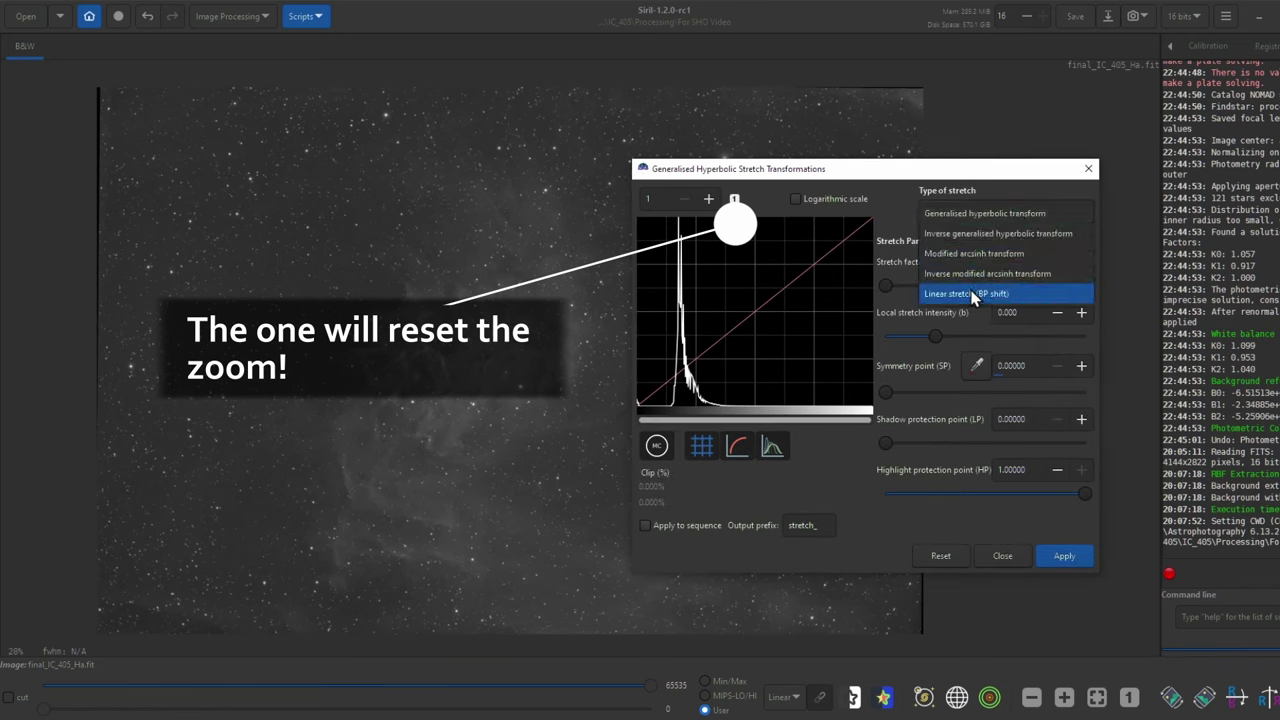
Step: Darken the sky background with a linear stretch (BP shift), setting the black point to 0.06222
left_click(969, 291)
left_click_drag(930, 283, 951, 287)
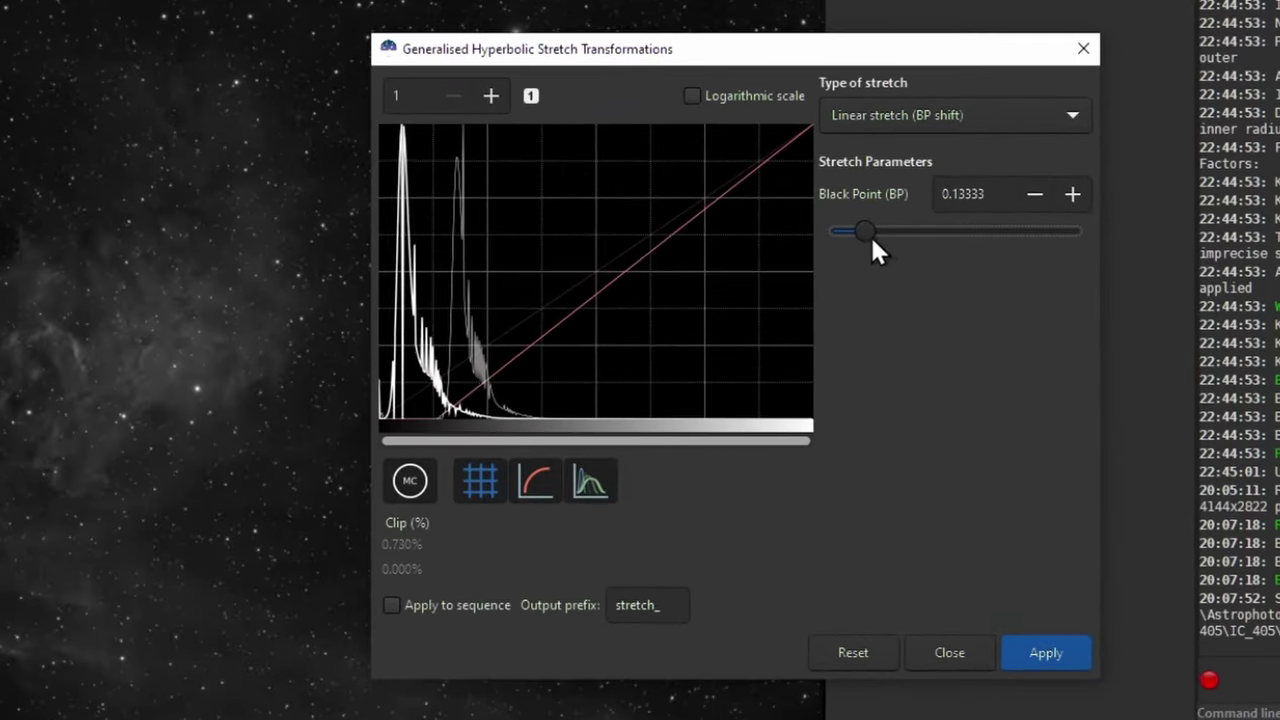
mouse_move(872, 238)
left_mouse_down()
mouse_move(848, 238)
mouse_move(876, 248)
mouse_move(869, 256)
left_mouse_up()
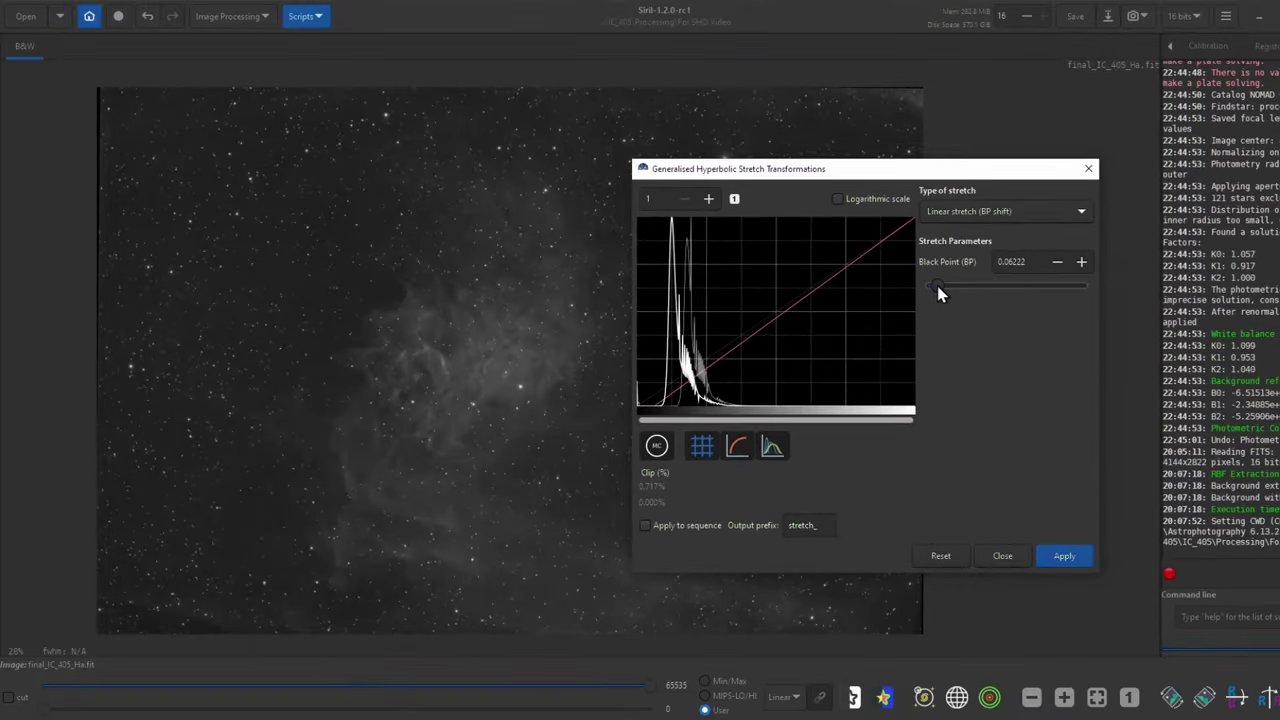
Step: Return to the generalised hyperbolic transform with a logarithmic histogram, symmetry point 0.22581 and stretch factor 1.748
left_click(1039, 213)
left_click(975, 131)
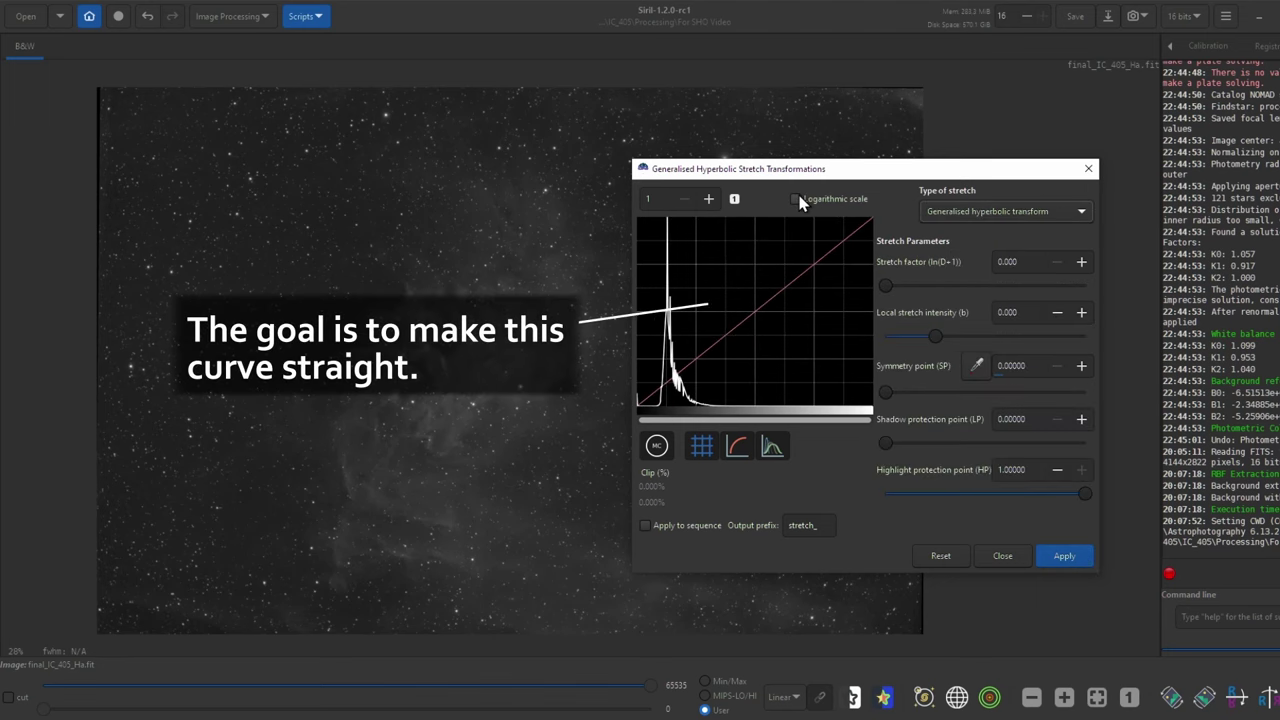
left_click(796, 198)
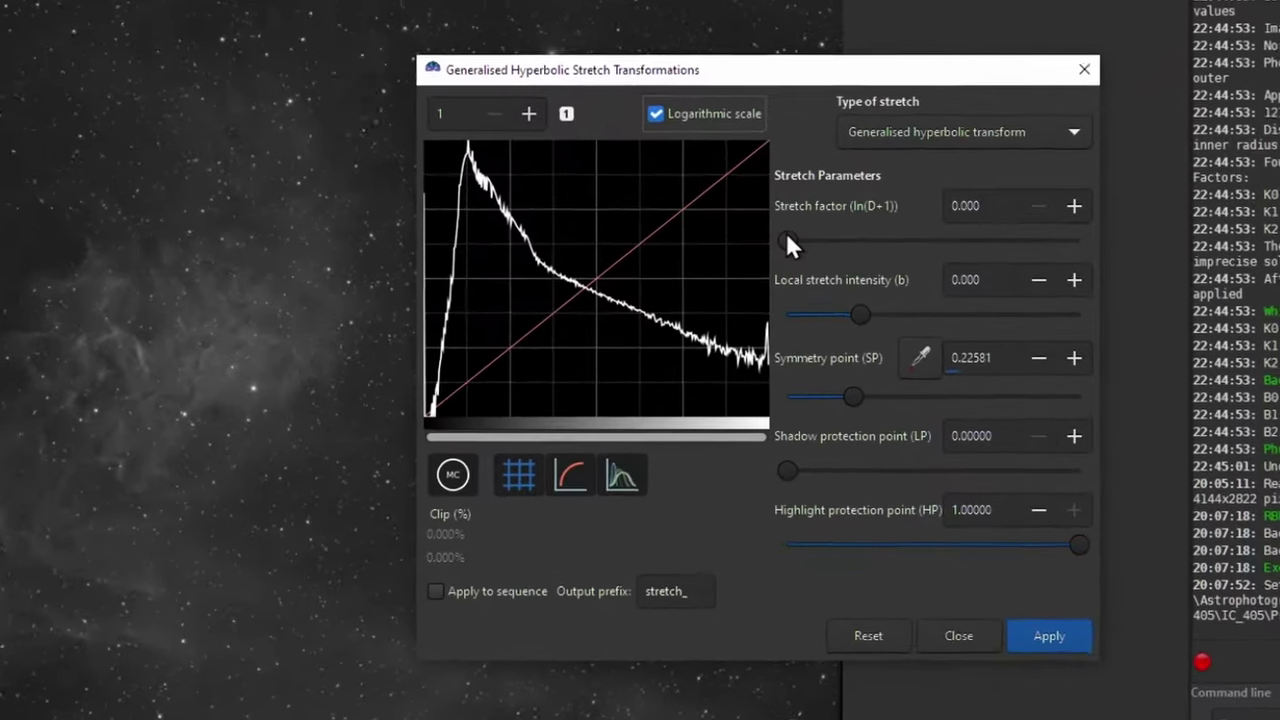
left_click_drag(885, 286, 924, 285)
left_click_drag(829, 221, 819, 222)
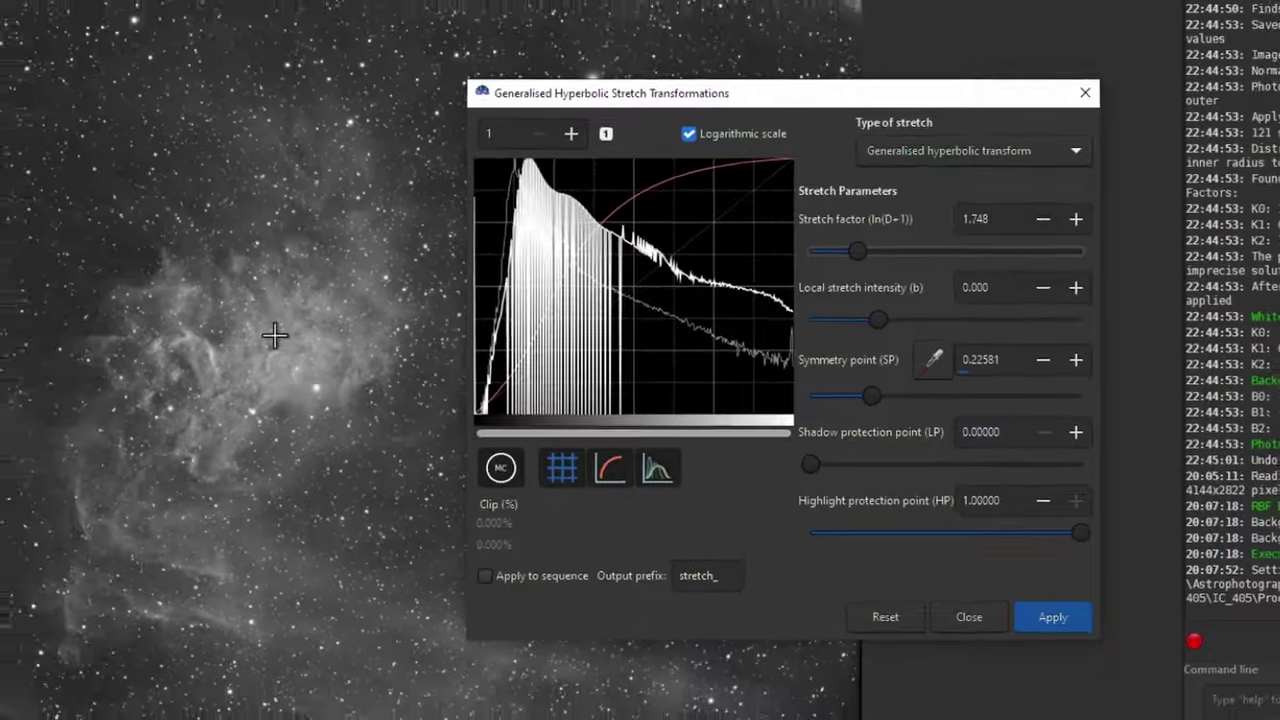
Step: Finish stretching the image with a stretch factor of 0.420 at symmetry point 0.20235, apply it and close the stretch dialog
scroll(150, 328, "up", 3)
scroll(364, 340, "down", 3)
scroll(424, 302, "down", 2)
scroll(424, 302, "up", 1)
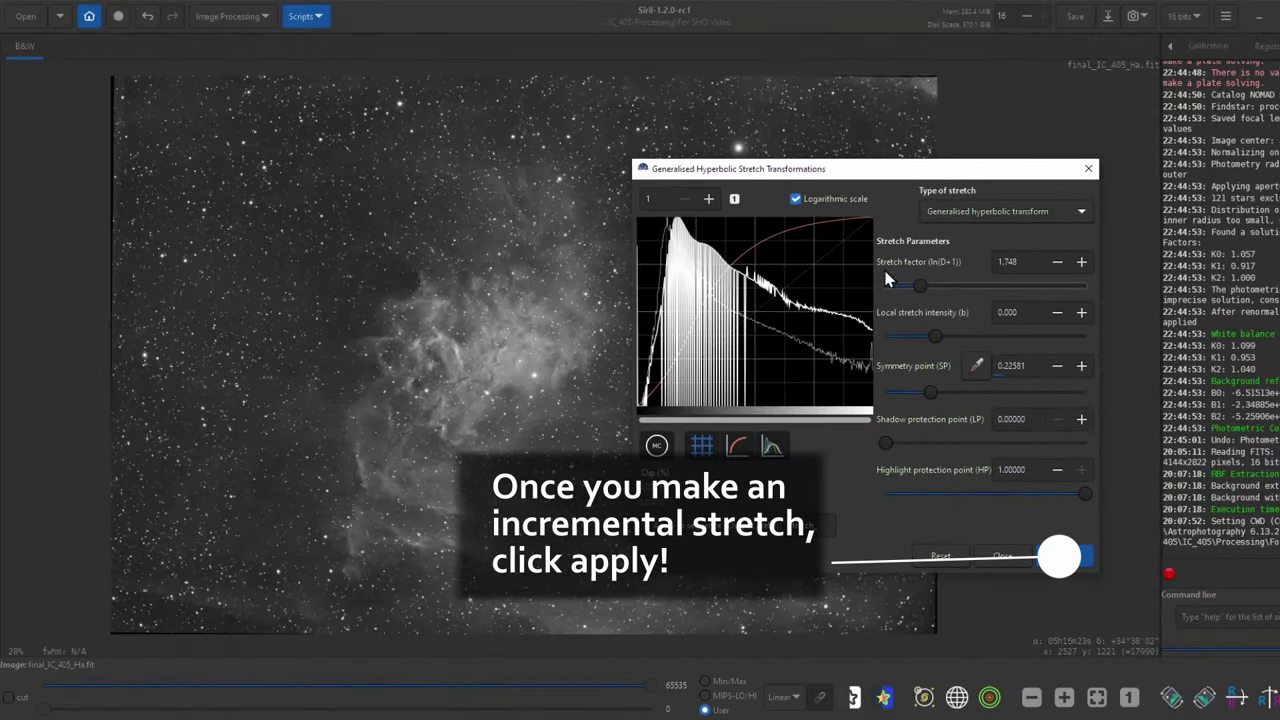
left_click_drag(922, 286, 896, 293)
left_click(1064, 556)
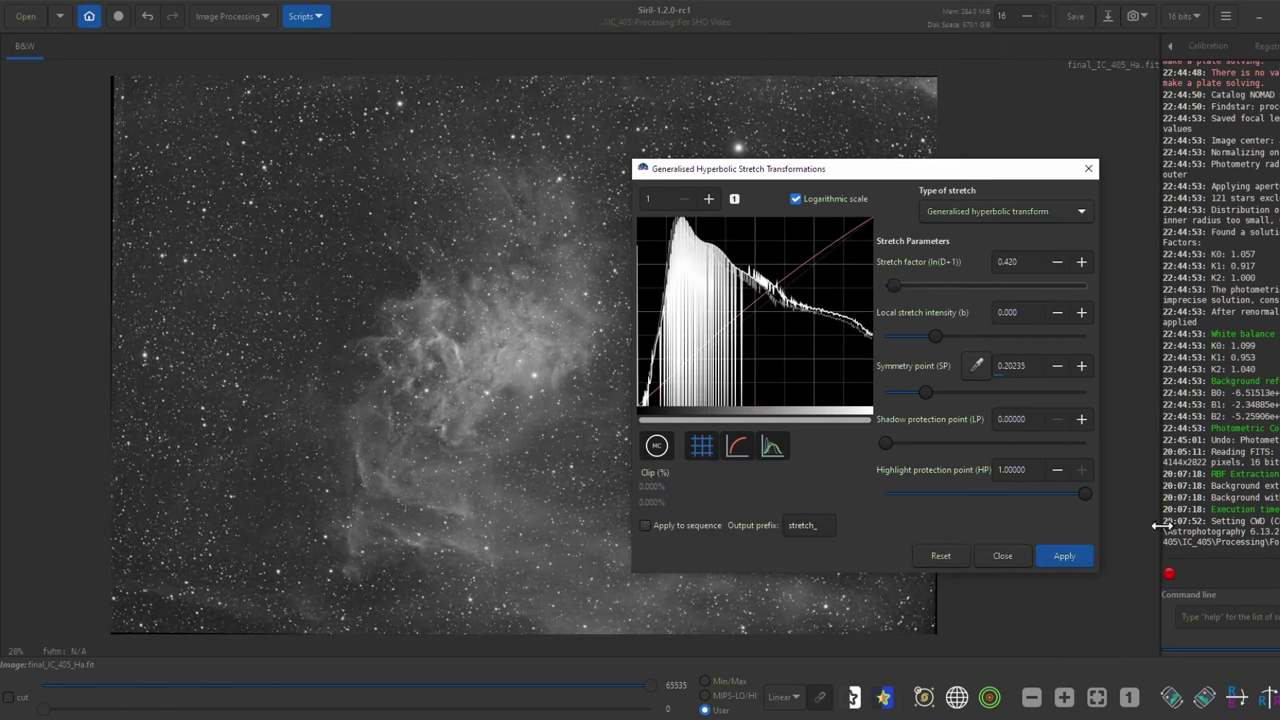
left_click(1064, 556)
left_click(1002, 556)
Step: Run StarNet star removal on the stretched Ha image with star mask generation enabled
scroll(602, 350, "up", 3)
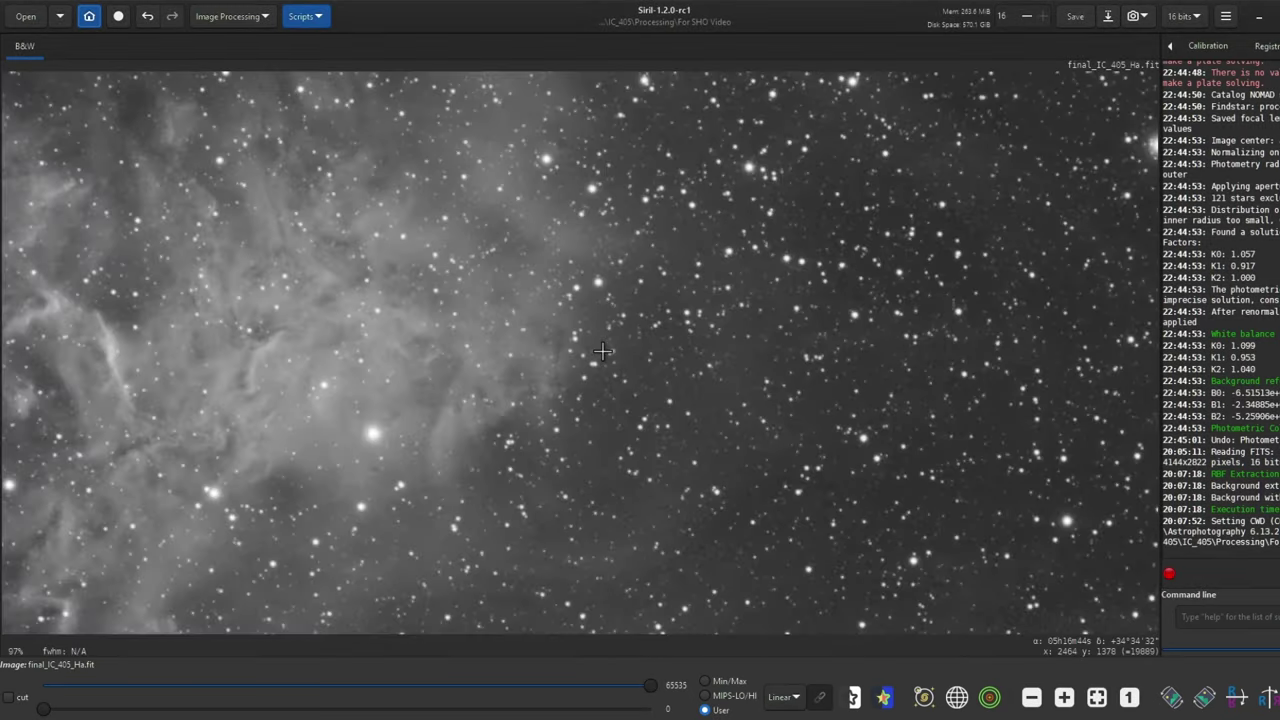
left_click_drag(541, 320, 628, 306)
scroll(638, 273, "down", 4)
scroll(638, 273, "up", 1)
left_click(261, 18)
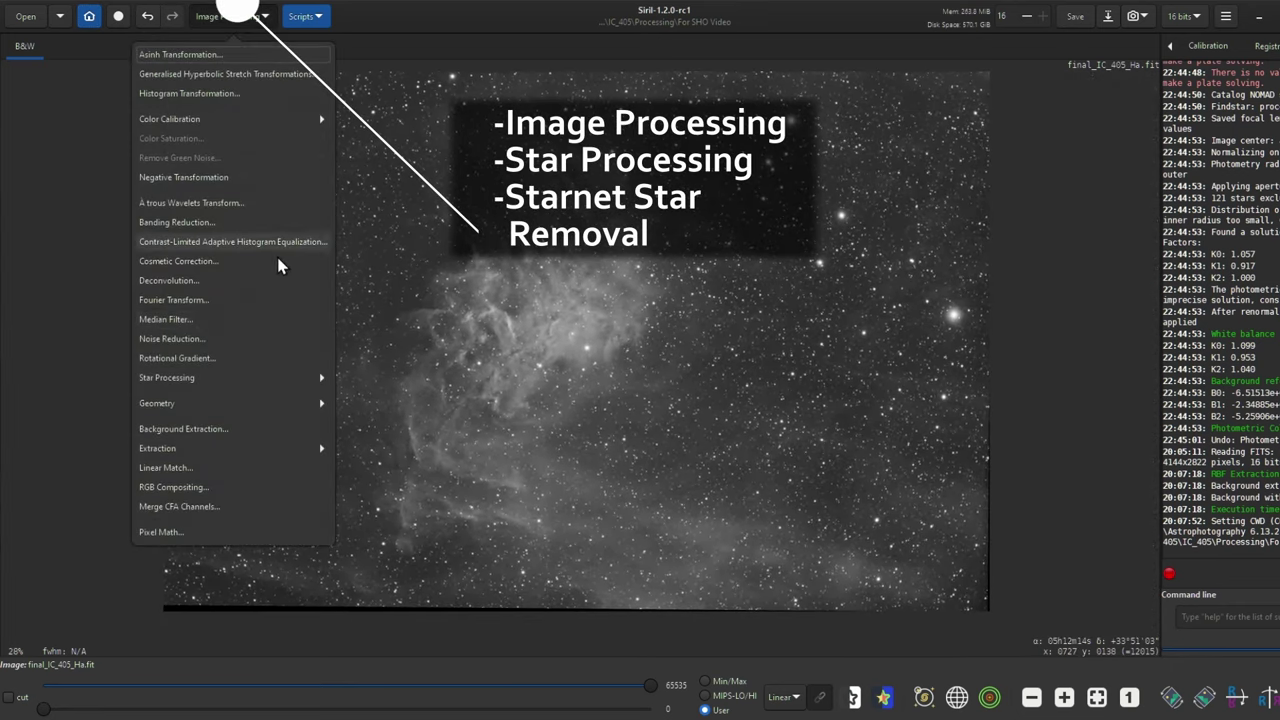
left_click(285, 379)
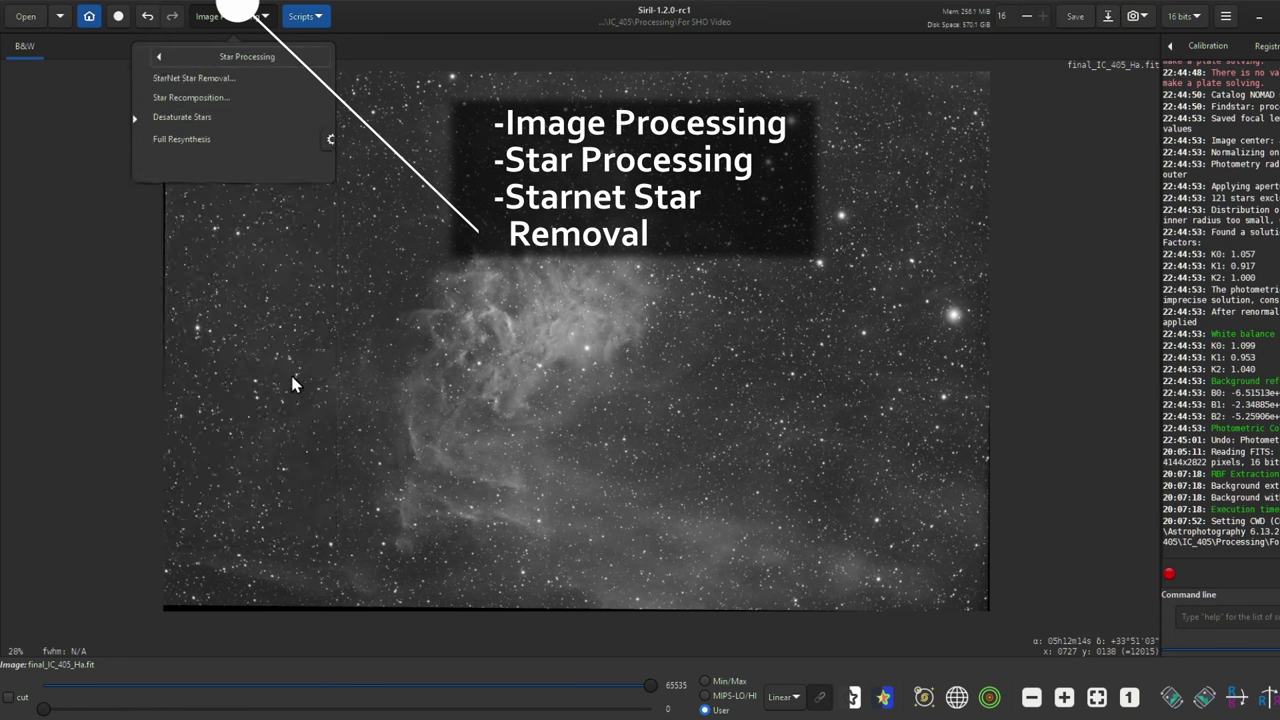
left_click(279, 82)
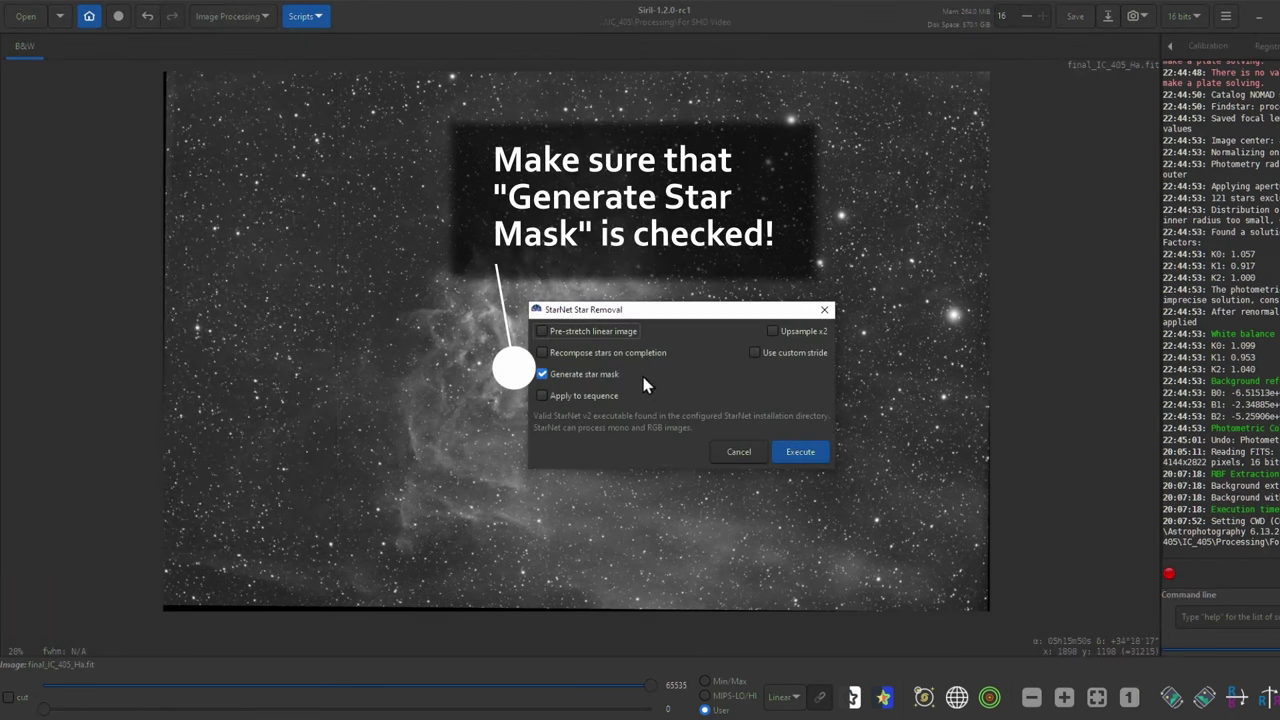
left_click(786, 455)
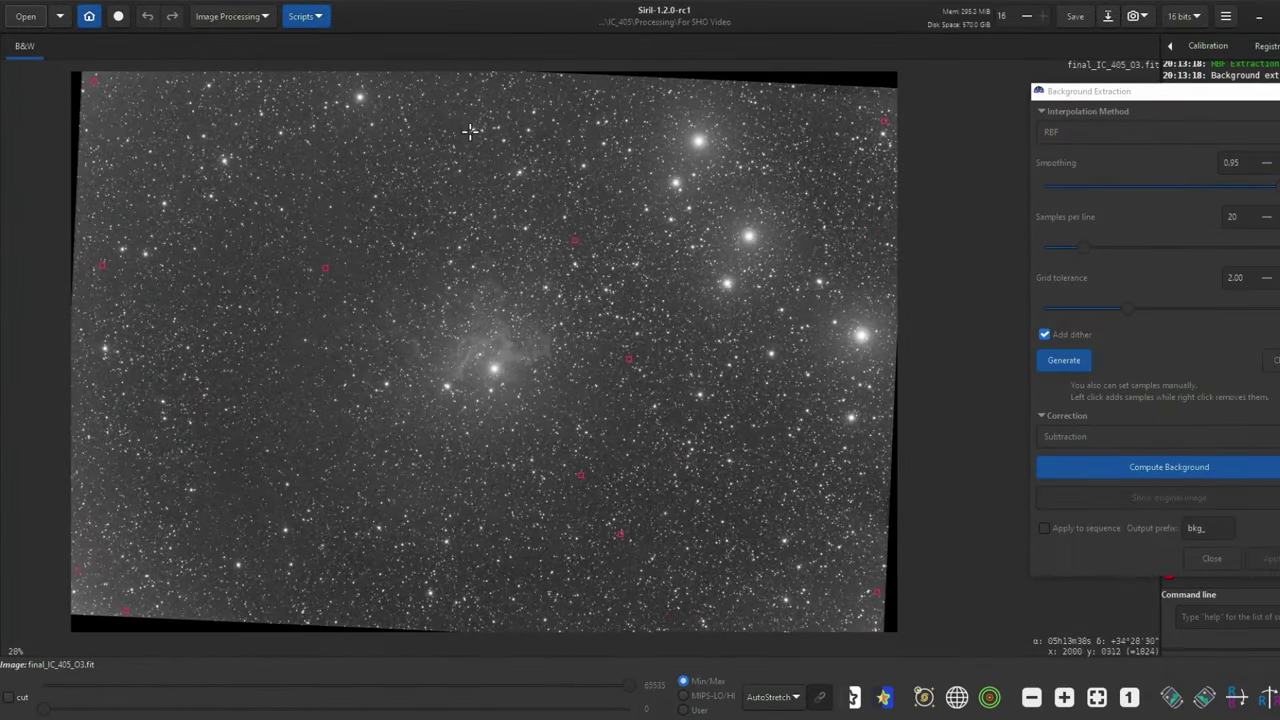
Step: Switch to GIMP and toggle the Stars, Ha and OIII layers to inspect each one, leaving only Stars hidden
left_click(1063, 360)
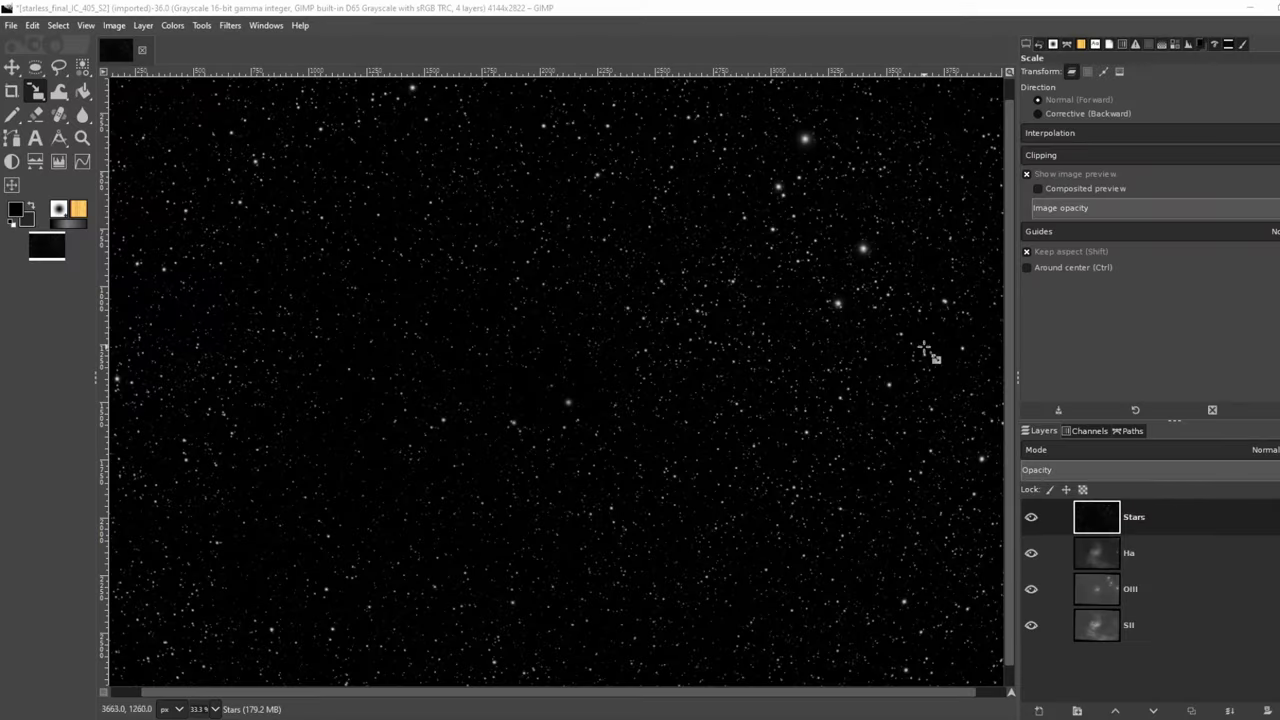
left_click(1031, 518)
left_click(1031, 553)
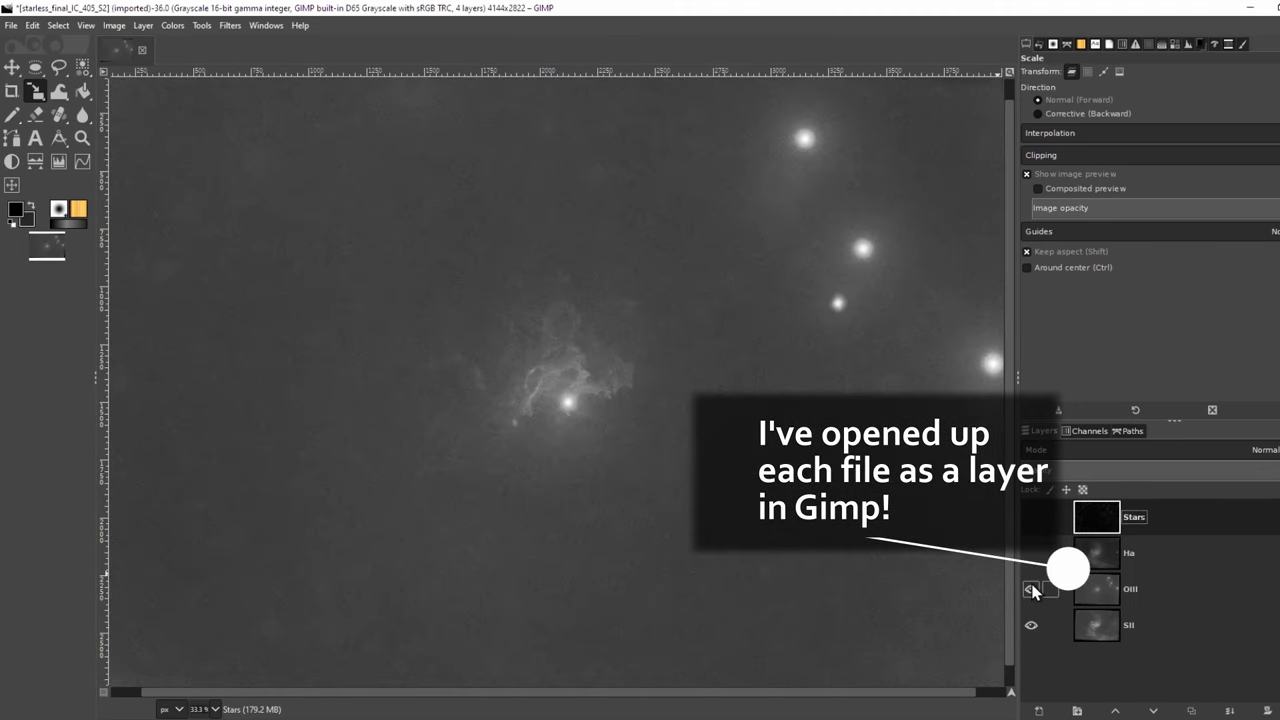
left_click(1031, 589)
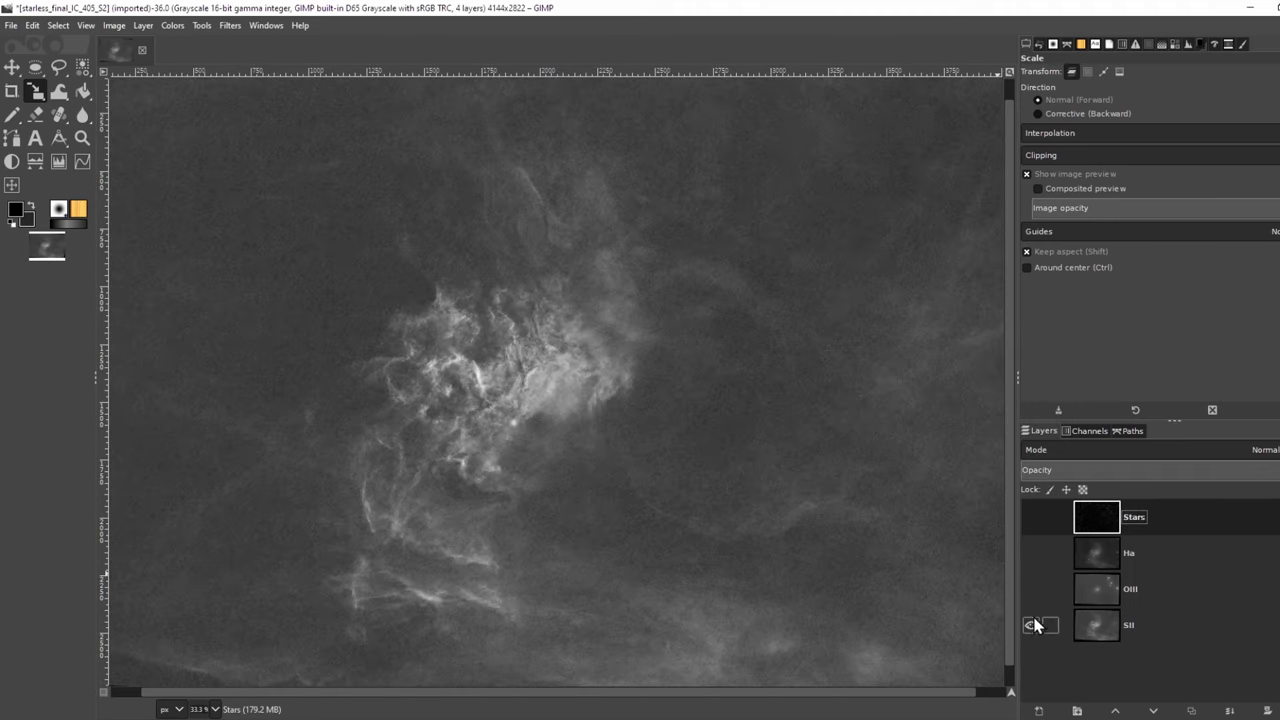
scroll(766, 490, "down", 1)
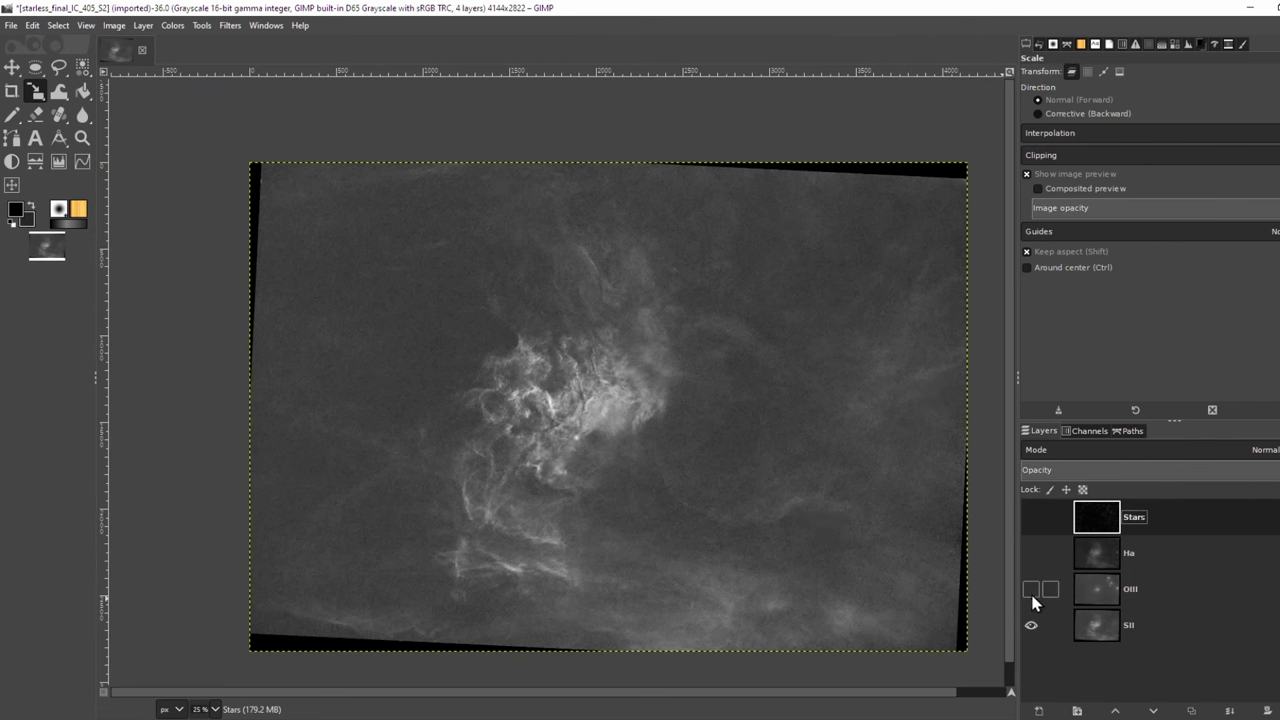
left_click(1031, 590)
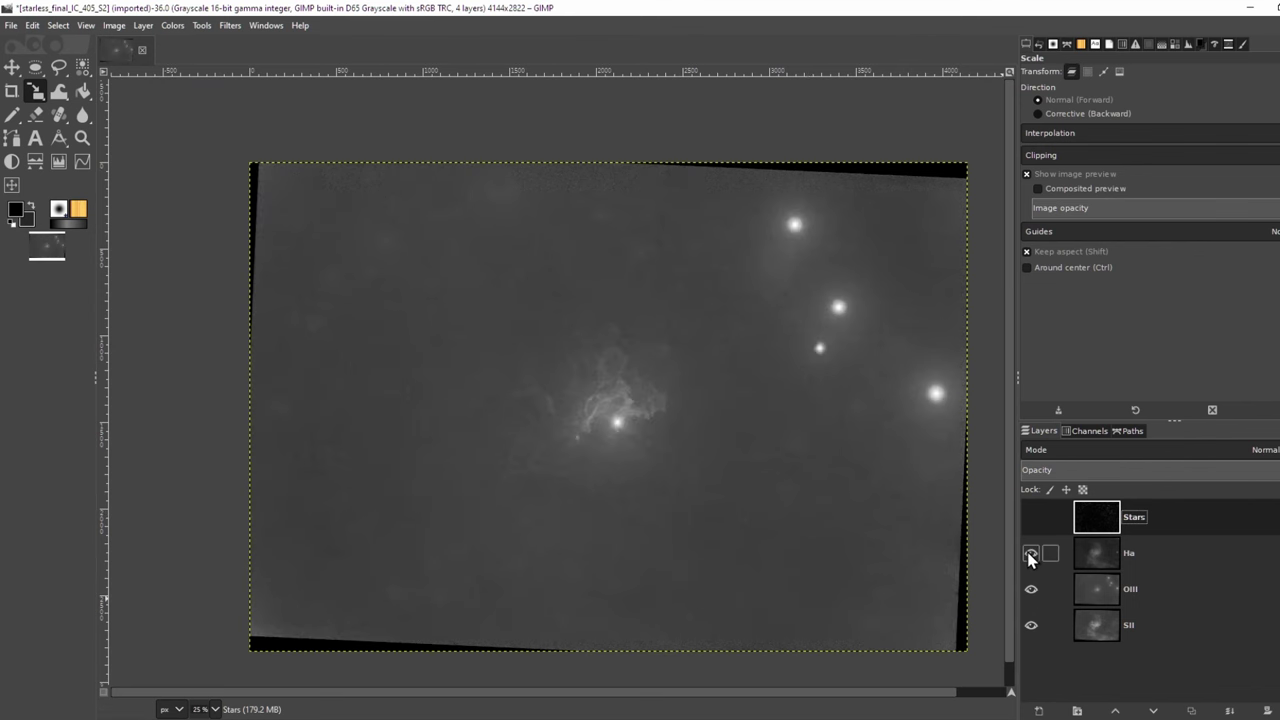
left_click(1031, 554)
left_click(1031, 517)
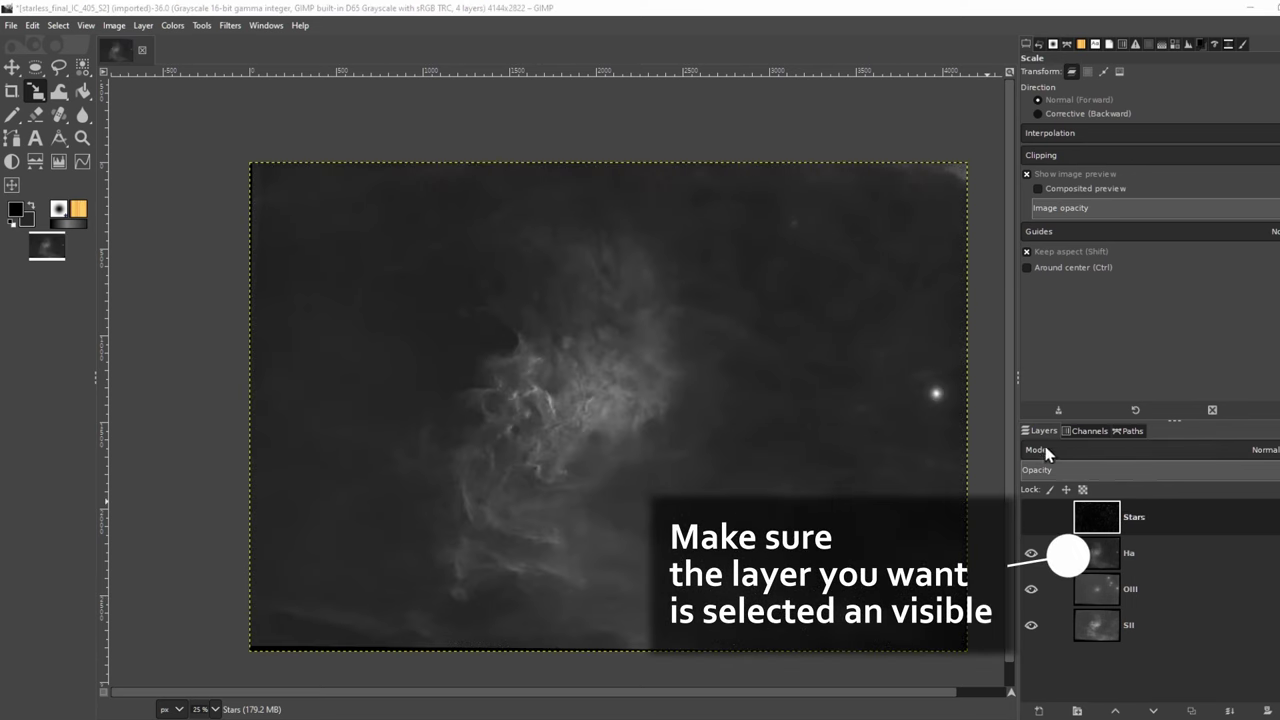
Step: Outline the bright star remnant near the Ha image's right edge with Free Select, using feathered edges
scroll(958, 409, "up", 4)
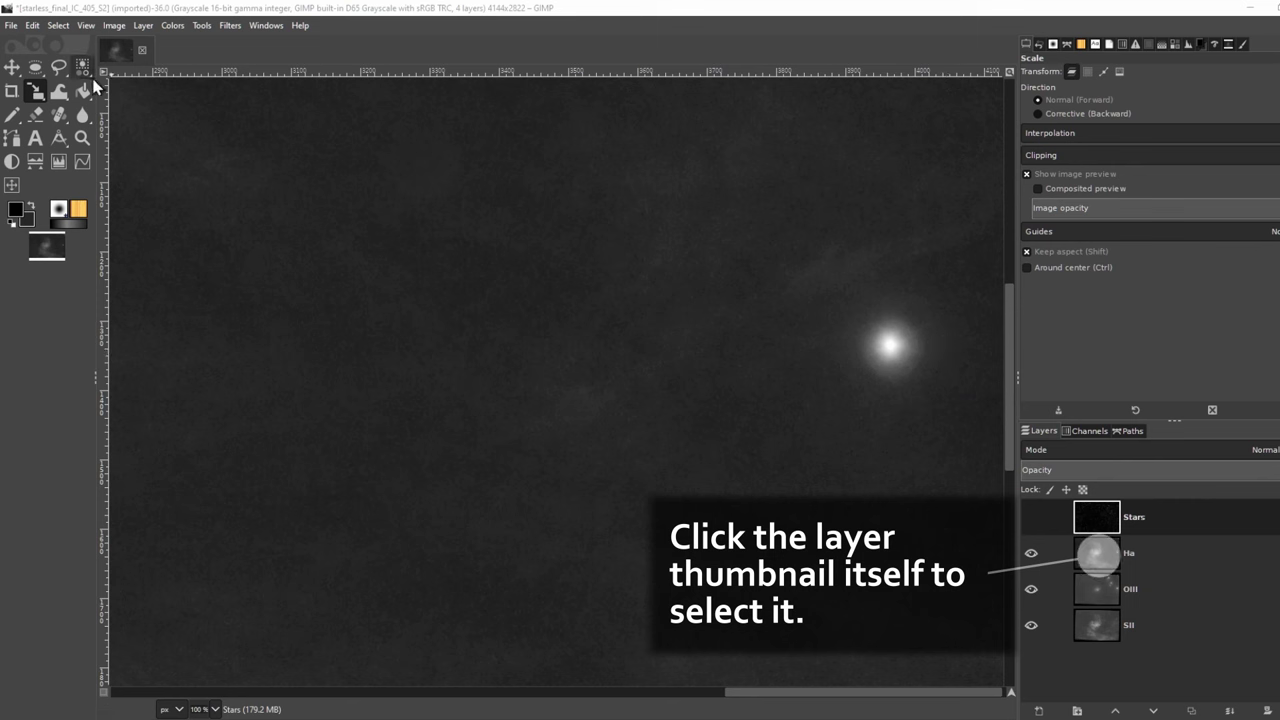
key("f")
left_click(838, 310)
key("Return")
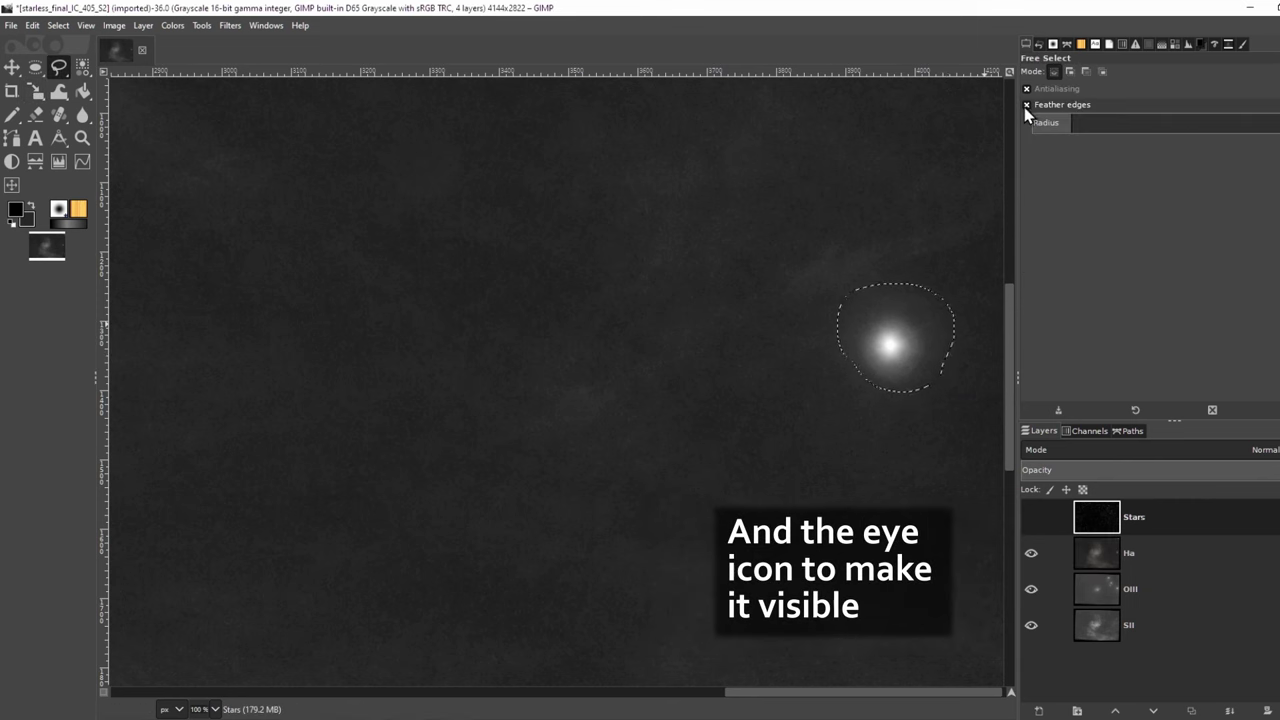
left_click(230, 26)
mouse_move(315, 150)
left_click(470, 302)
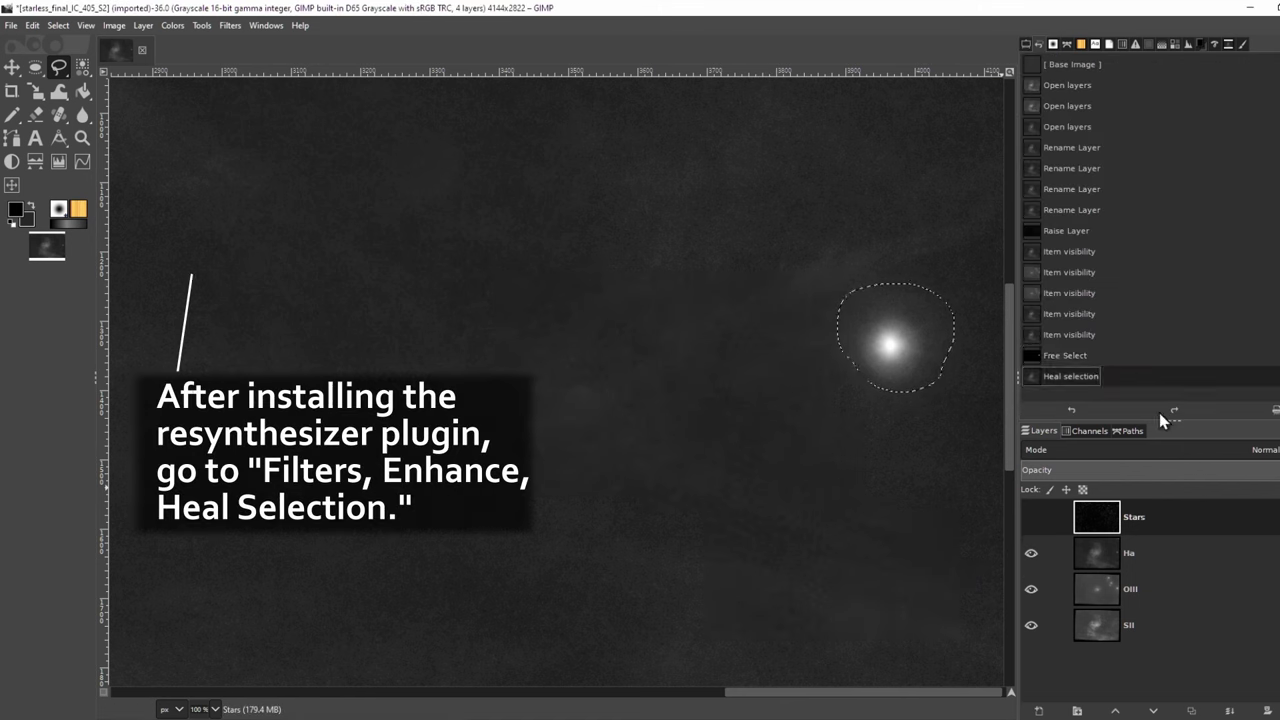
Step: Select the Ha layer and remove the outlined star remnant with the Heal Selection filter
left_click(1127, 555)
left_click(232, 25)
mouse_move(290, 137)
left_click(507, 215)
left_click(739, 471)
Step: Outline another leftover star spot on the Ha layer, repeat Heal Selection on it and reselect the whole image
scroll(898, 352, "down", 3)
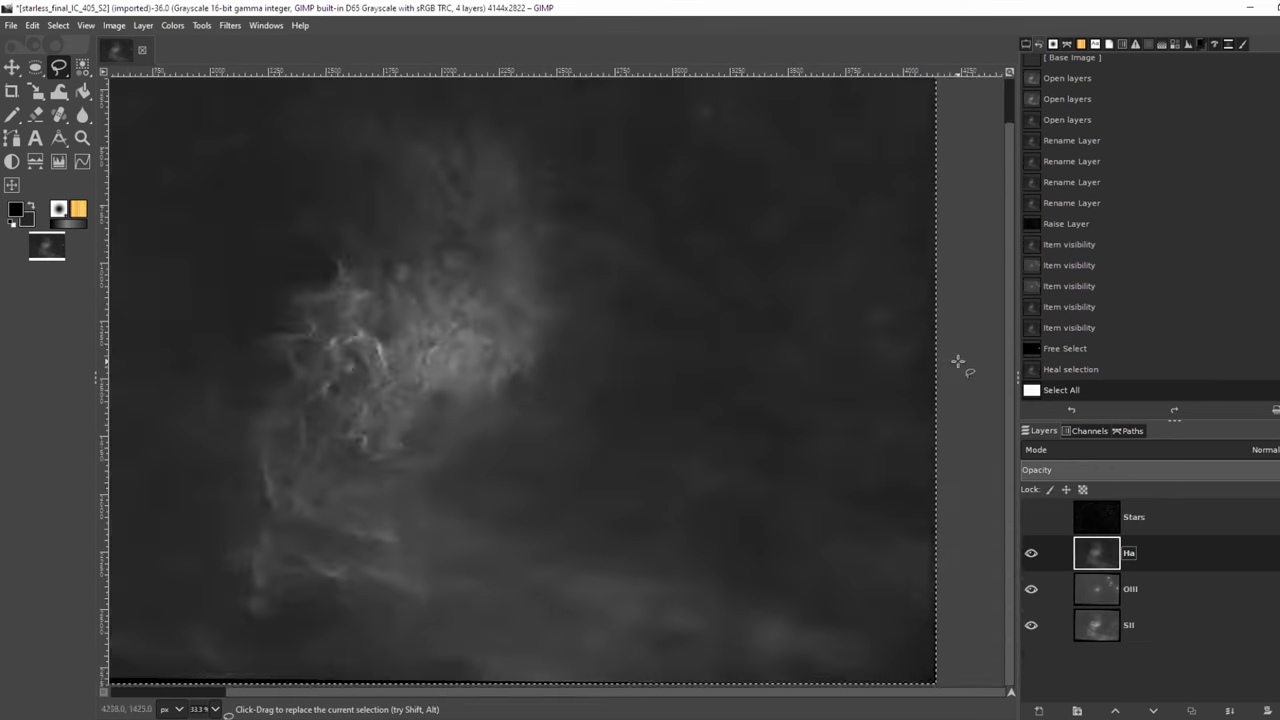
scroll(920, 348, "up", 4)
scroll(917, 346, "down", 1)
left_click_drag(782, 343, 778, 338)
key("ctrl+f")
key("ctrl+a")
Step: Repeat Heal Selection on the remaining star remnants of the Ha layer, ending with the whole image selected
scroll(857, 346, "up", 1)
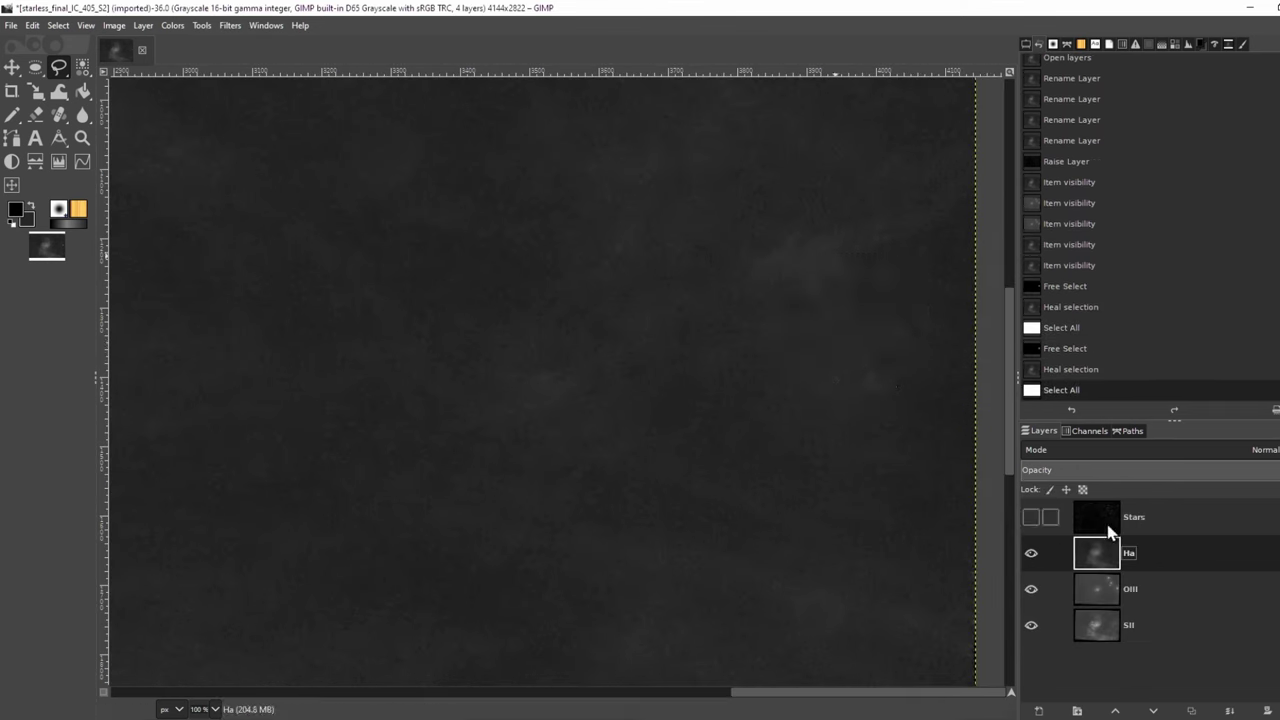
scroll(908, 329, "down", 5)
scroll(866, 162, "up", 6)
key("ctrl+f")
key("ctrl+a")
scroll(867, 451, "down", 3)
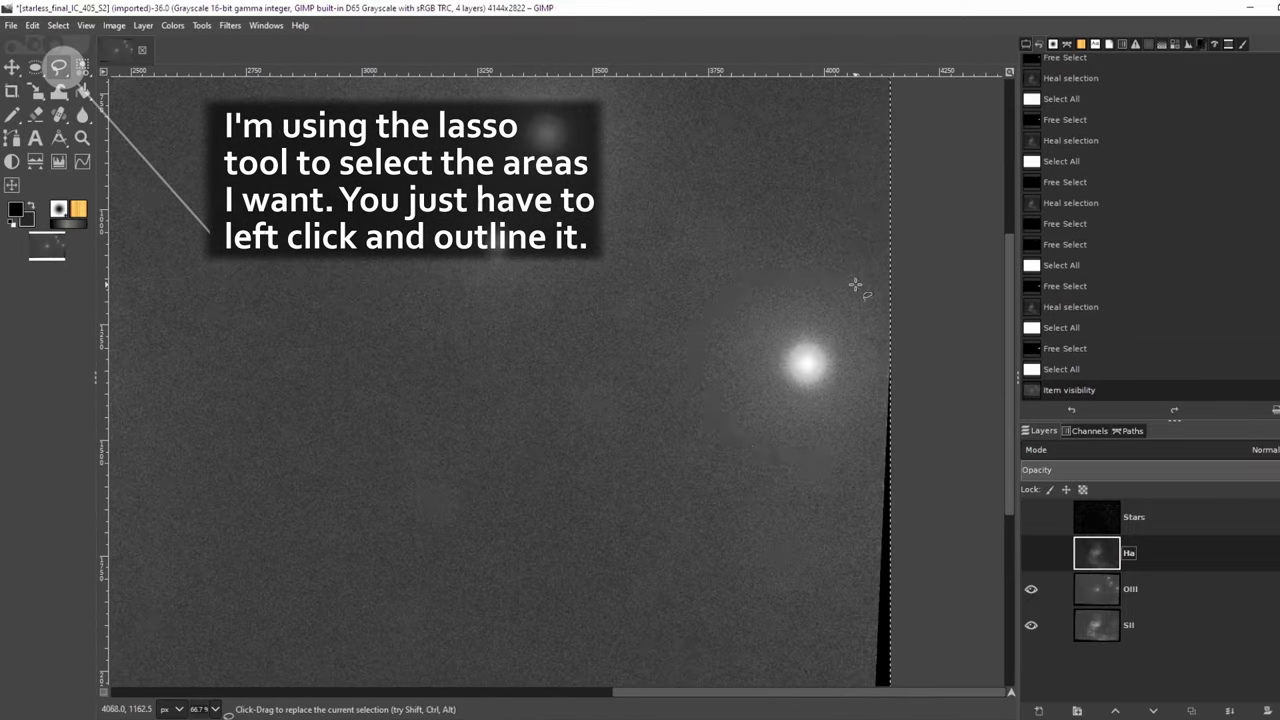
Step: Outline the large star glow near the OIII image's right edge with Free Select and heal the selection
left_click_drag(855, 286, 850, 285)
key("Return")
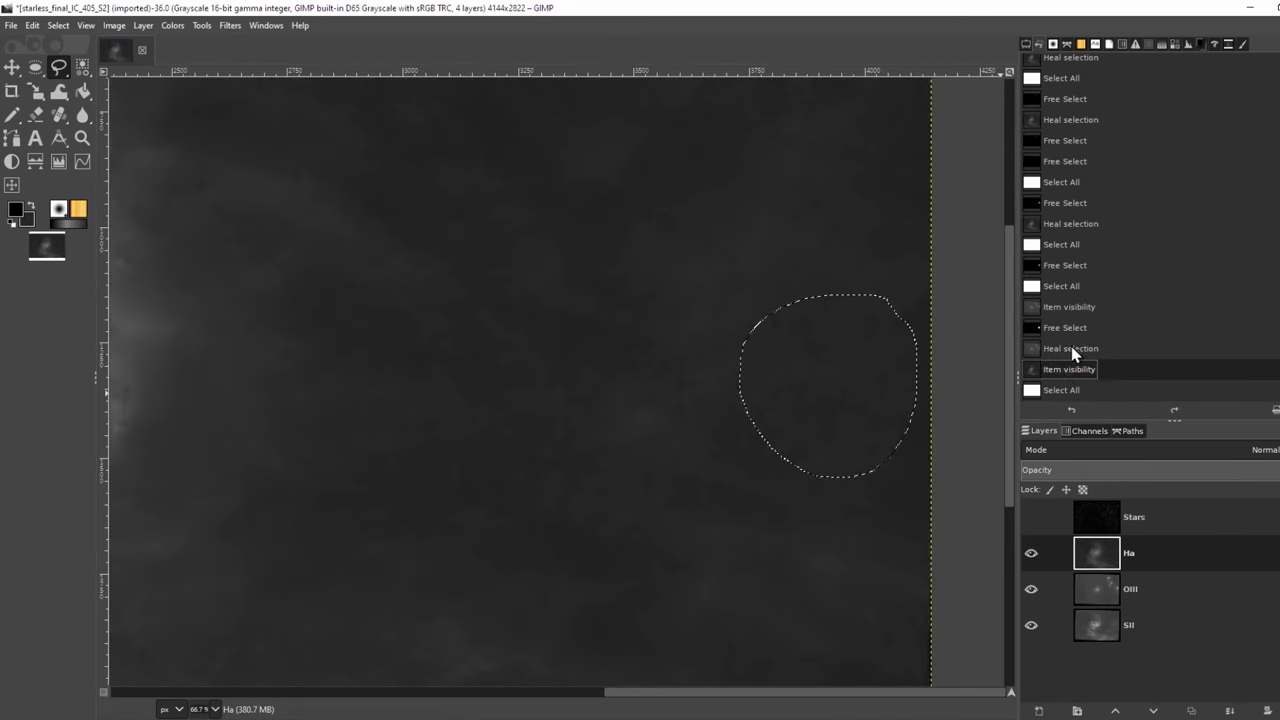
Step: Select the OIII layer and apply Heal Selection to the outlined star glow near its right edge
left_click(1110, 589)
key("ctrl+f")
scroll(740, 340, "down", 2)
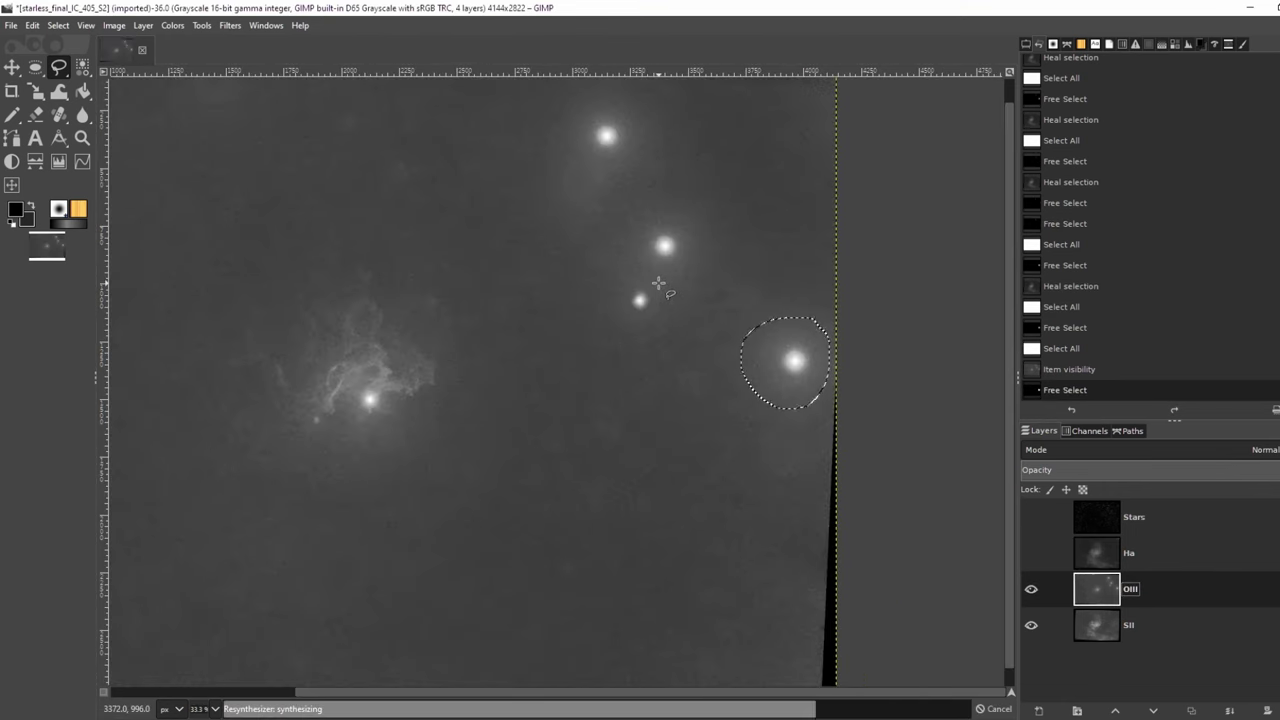
Step: Reselect the whole image, outline the group of three bright stars at the OIII layer's upper right with Free Select and heal it
key("ctrl+a")
mouse_move(711, 125)
left_mouse_down()
mouse_move(553, 298)
mouse_move(712, 126)
left_mouse_up()
key("ctrl+f")
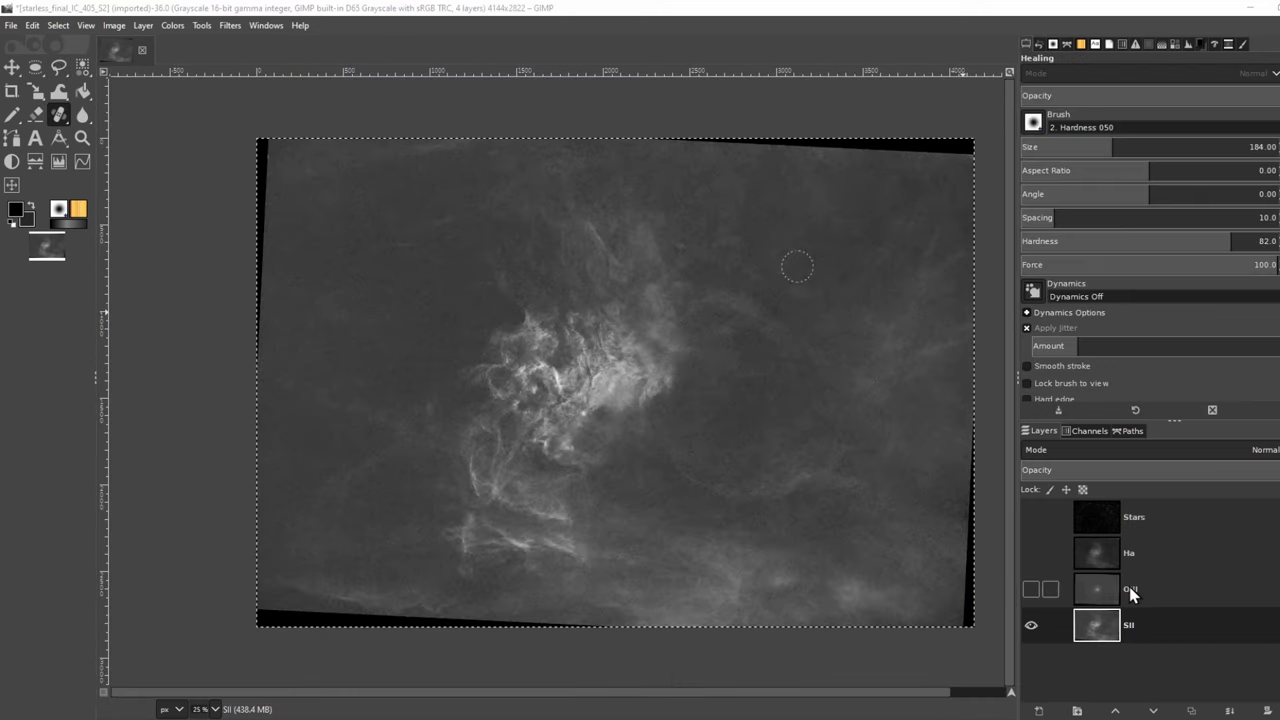
Step: Select the visible Ha layer and retouch the remaining blemish in its right-hand area with the Healing tool
left_click(1031, 553)
left_click(1031, 553)
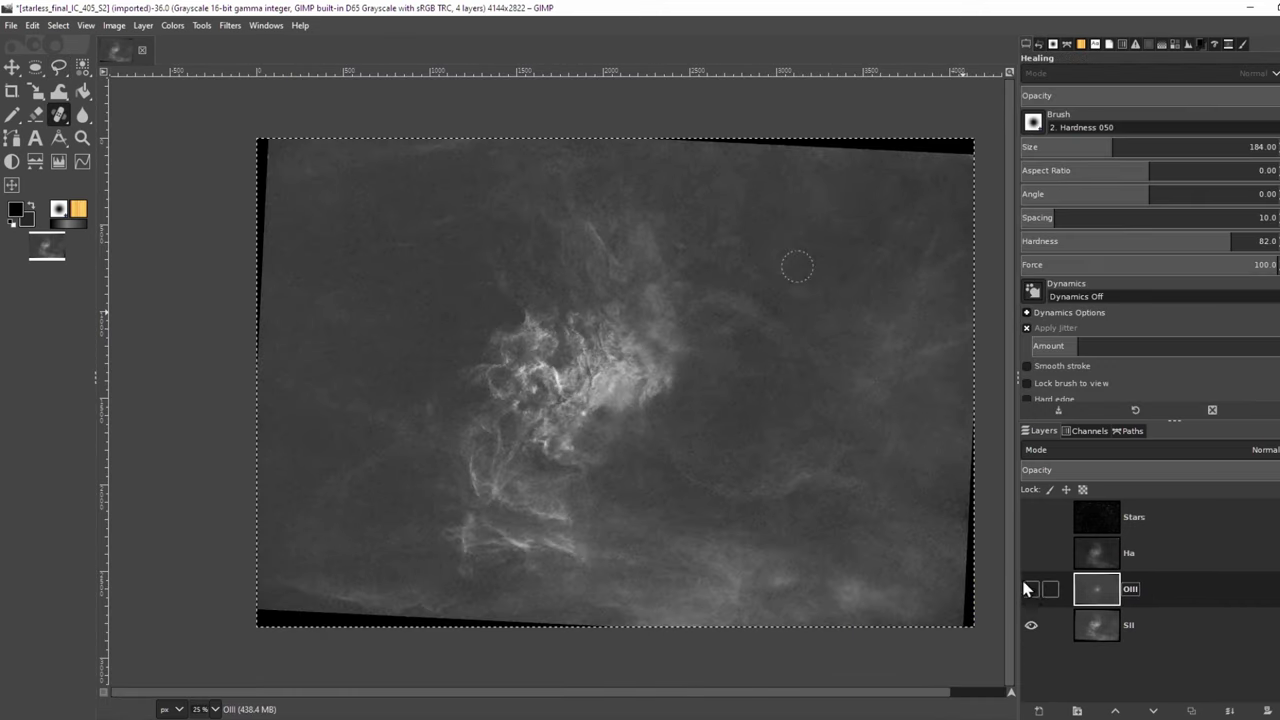
left_click(1031, 553)
key("1")
left_click(1150, 557)
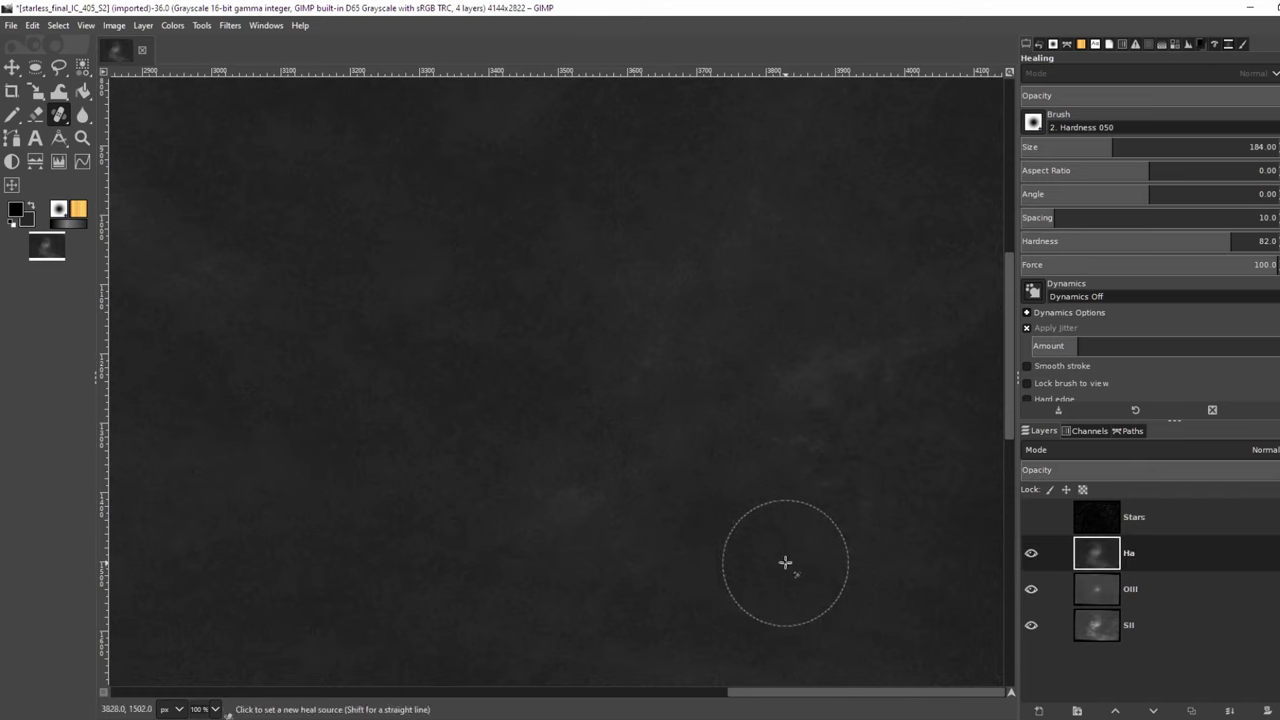
scroll(936, 559, "down", 4)
left_click_drag(783, 580, 820, 416)
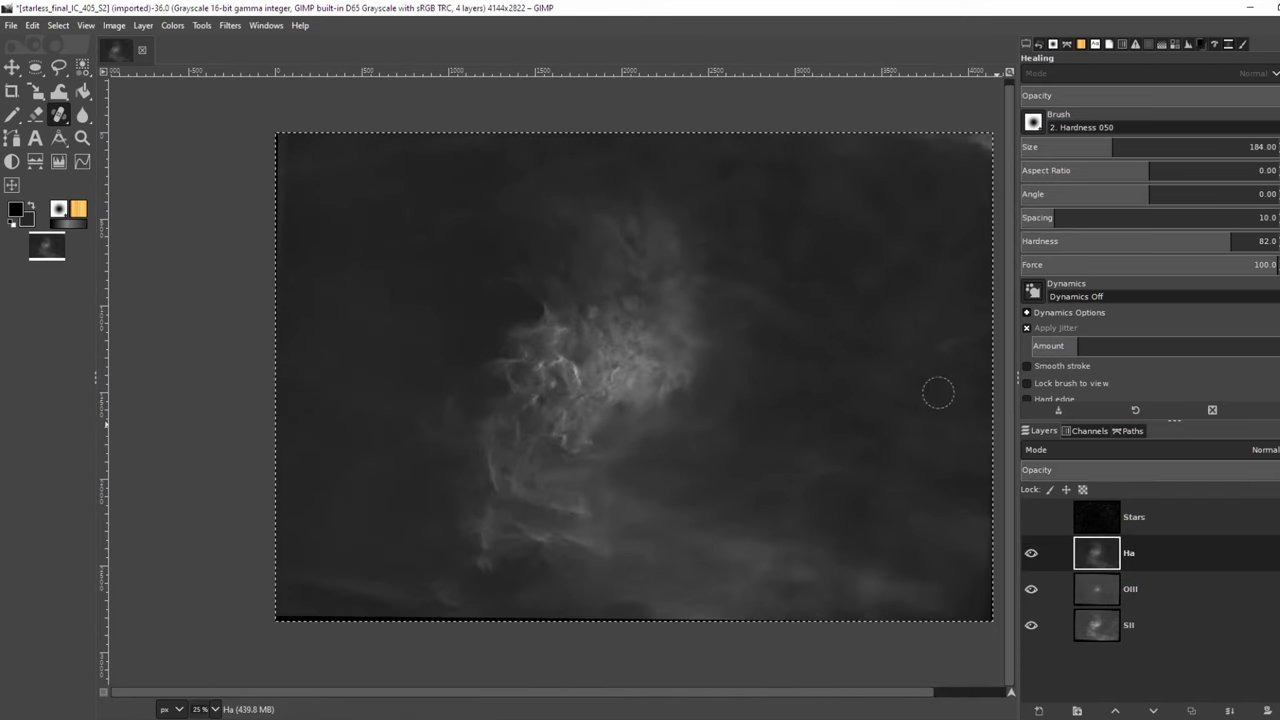
Step: Compare the histogram brightness statistics of the Ha, OIII and SII layers
left_click(1186, 44)
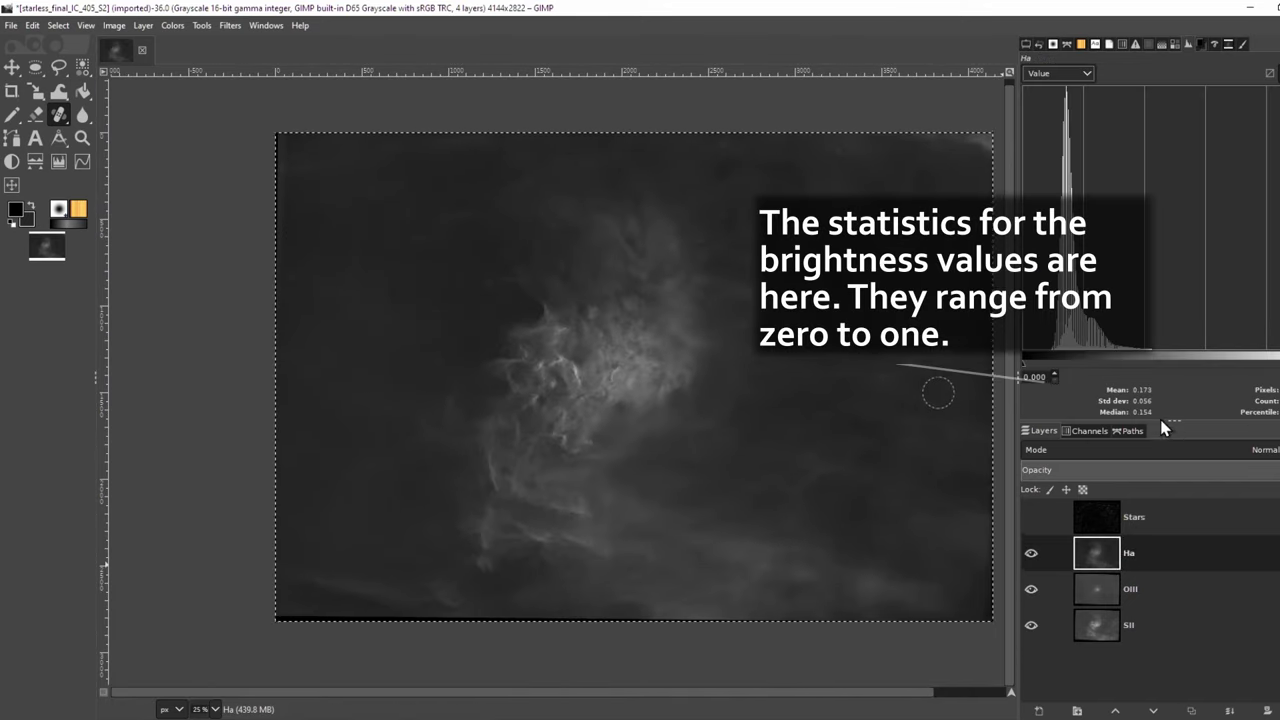
left_click(1144, 584)
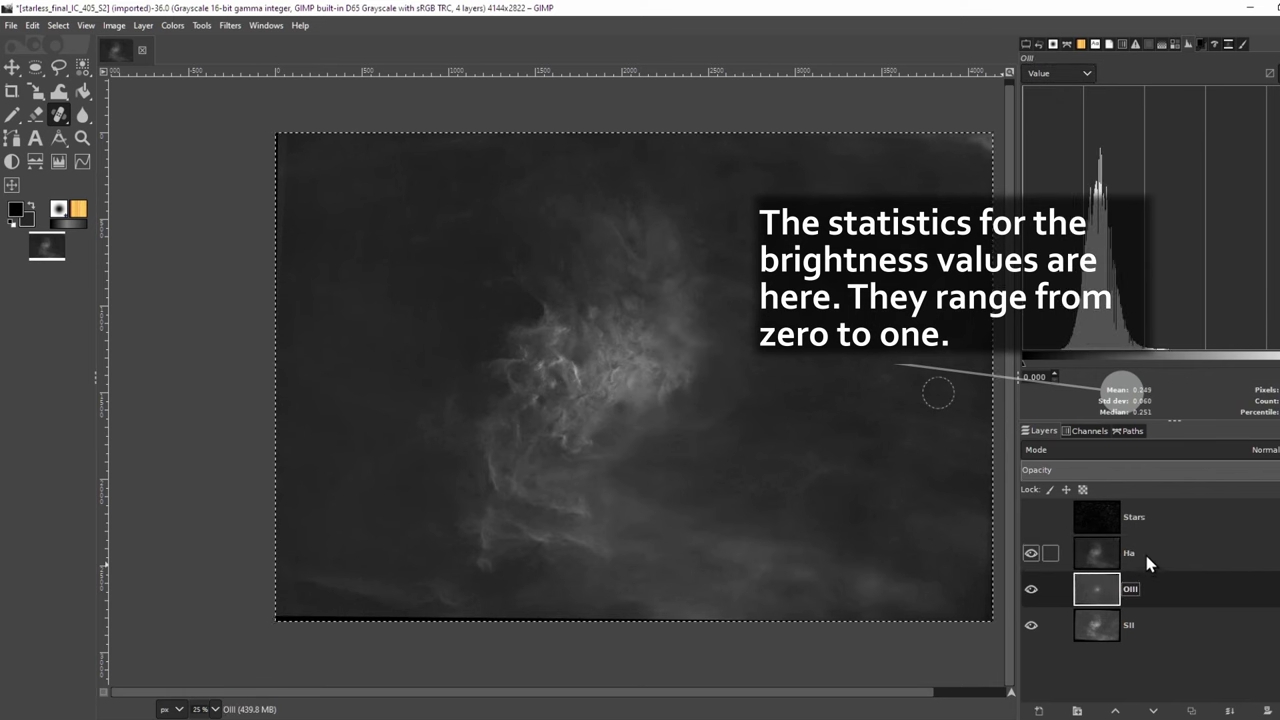
left_click(1152, 625)
Step: Darken the OIII layer by raising its Levels black point until its mean and median roughly match the Ha layer's
left_click(1154, 586)
left_click(169, 27)
left_click(192, 190)
left_click_drag(1000, 101, 434, 133)
left_click_drag(160, 413, 200, 416)
left_click(458, 614)
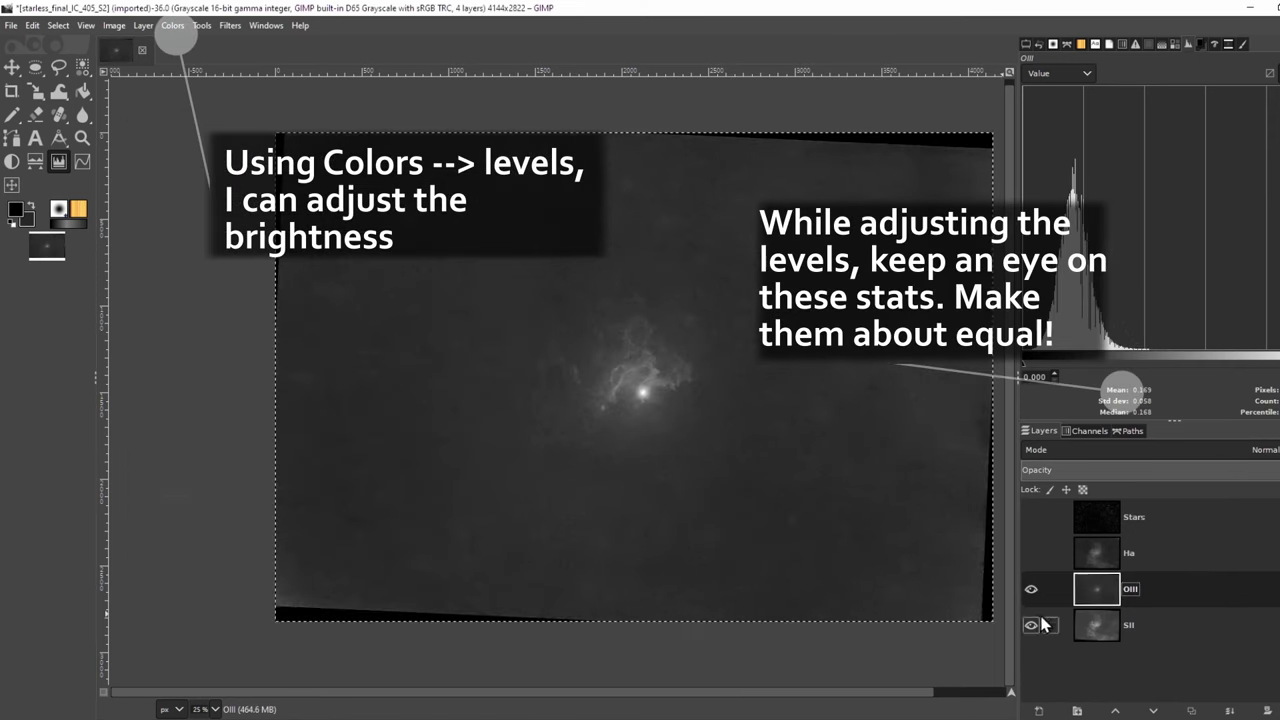
Step: Hide the OIII layer and set the SII layer's low input level to 11.68 to match the Ha layer's brightness
left_click(1138, 554)
left_click(1134, 589)
left_click(1031, 590)
left_click(1130, 625)
left_click(825, 482)
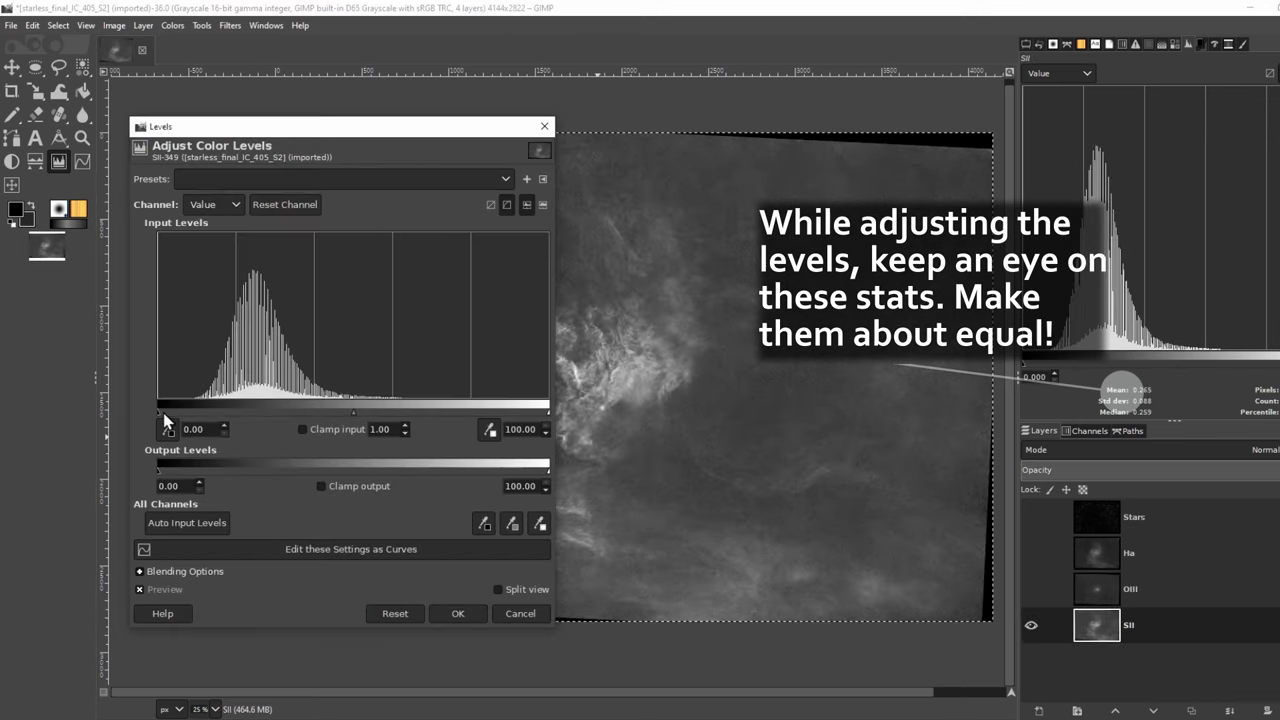
left_click_drag(167, 412, 196, 412)
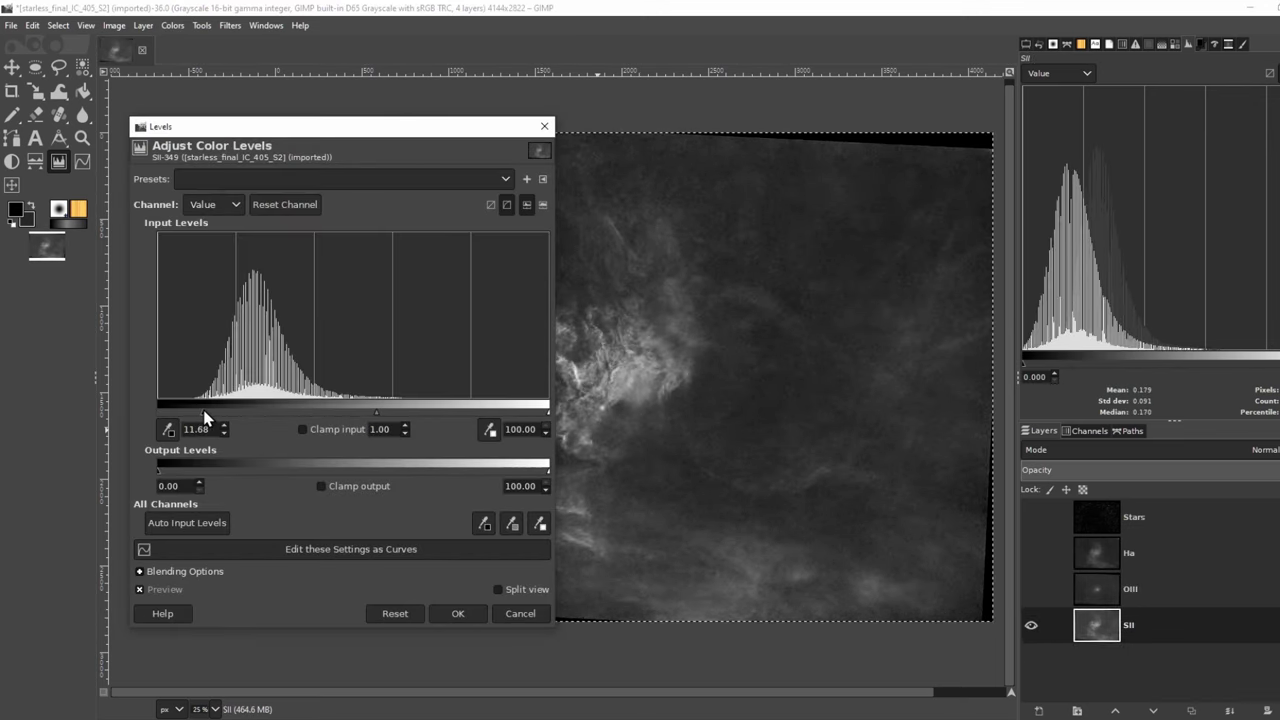
left_click(458, 614)
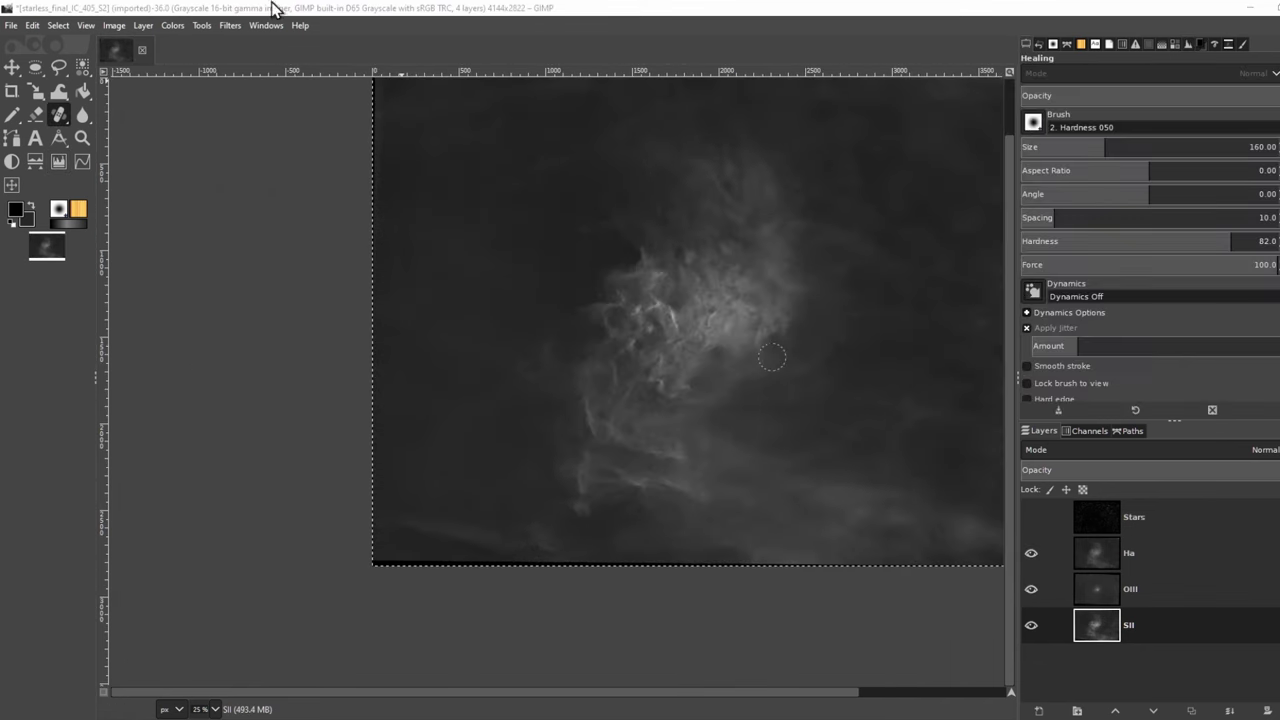
Step: Compose a new RGB image using SII as red, Ha as green and OIII as blue
left_click(172, 25)
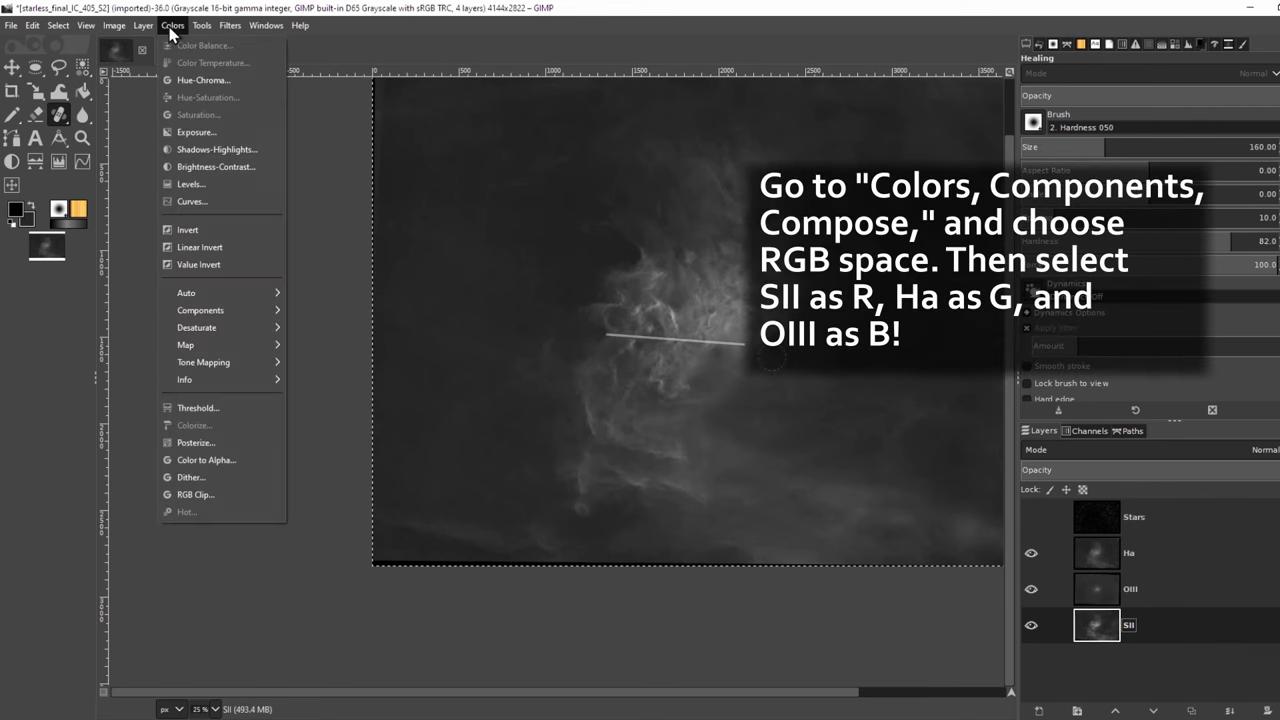
mouse_move(265, 310)
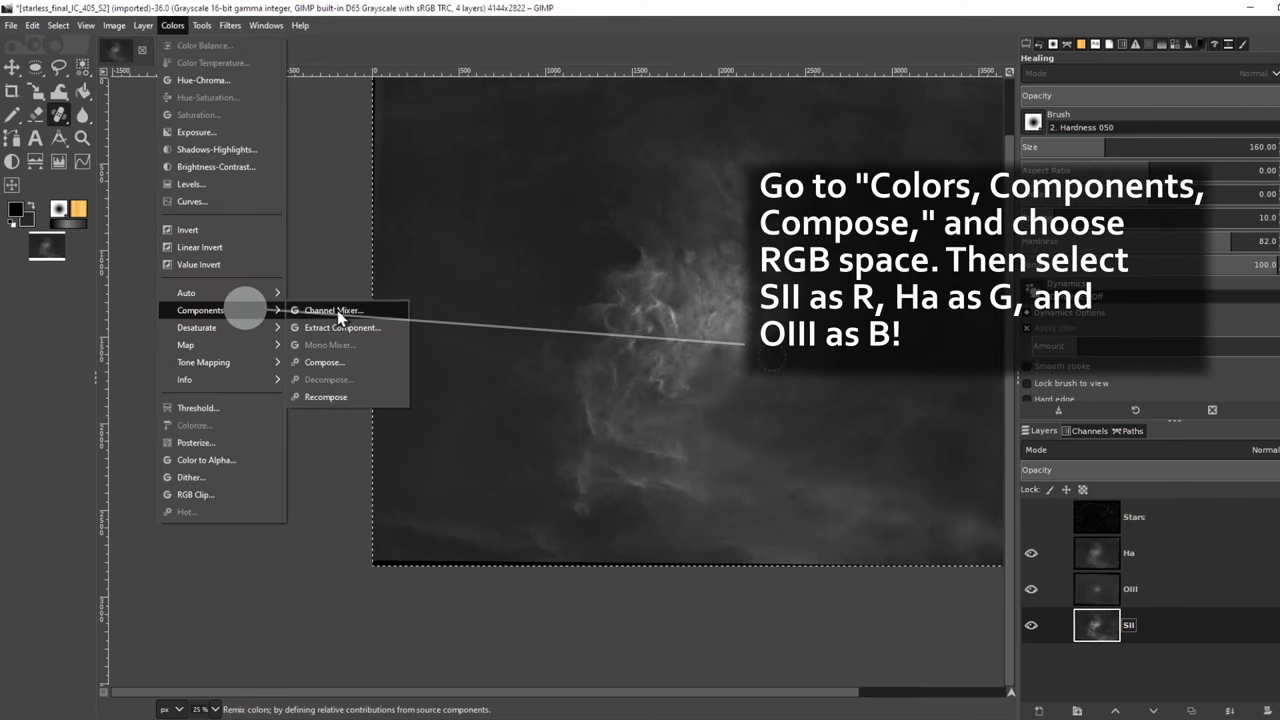
left_click(339, 366)
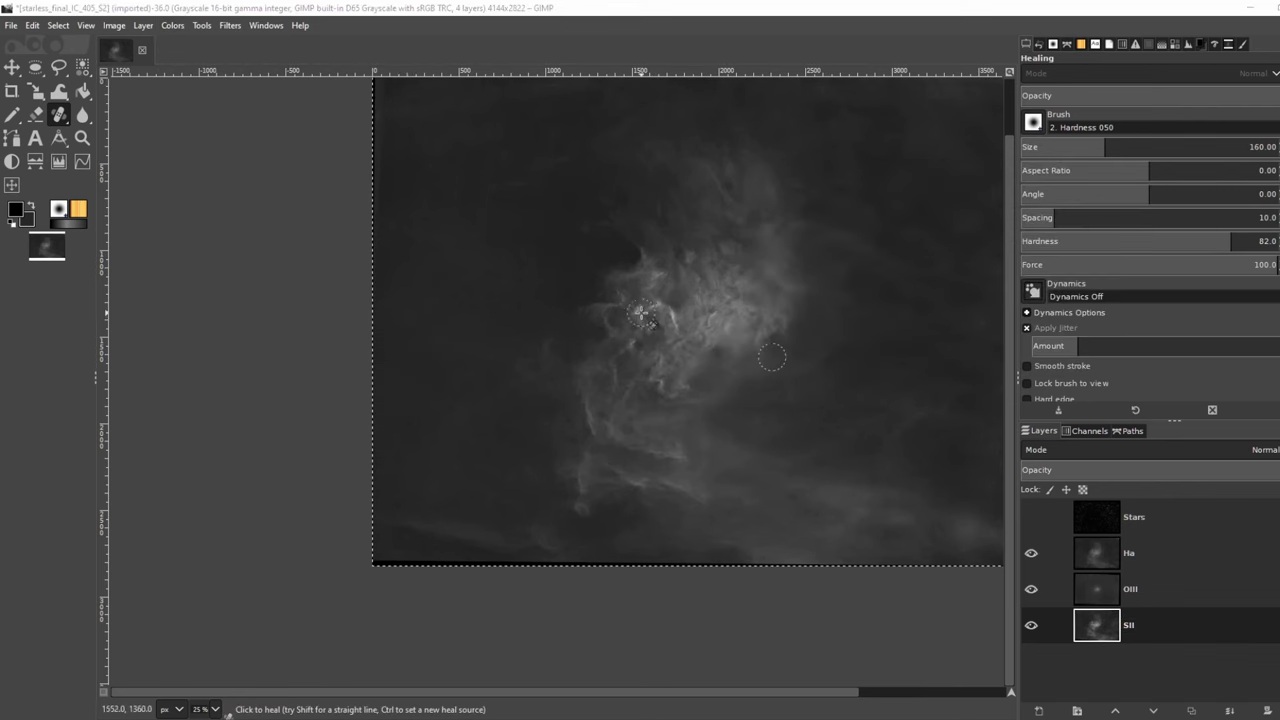
left_click(707, 370)
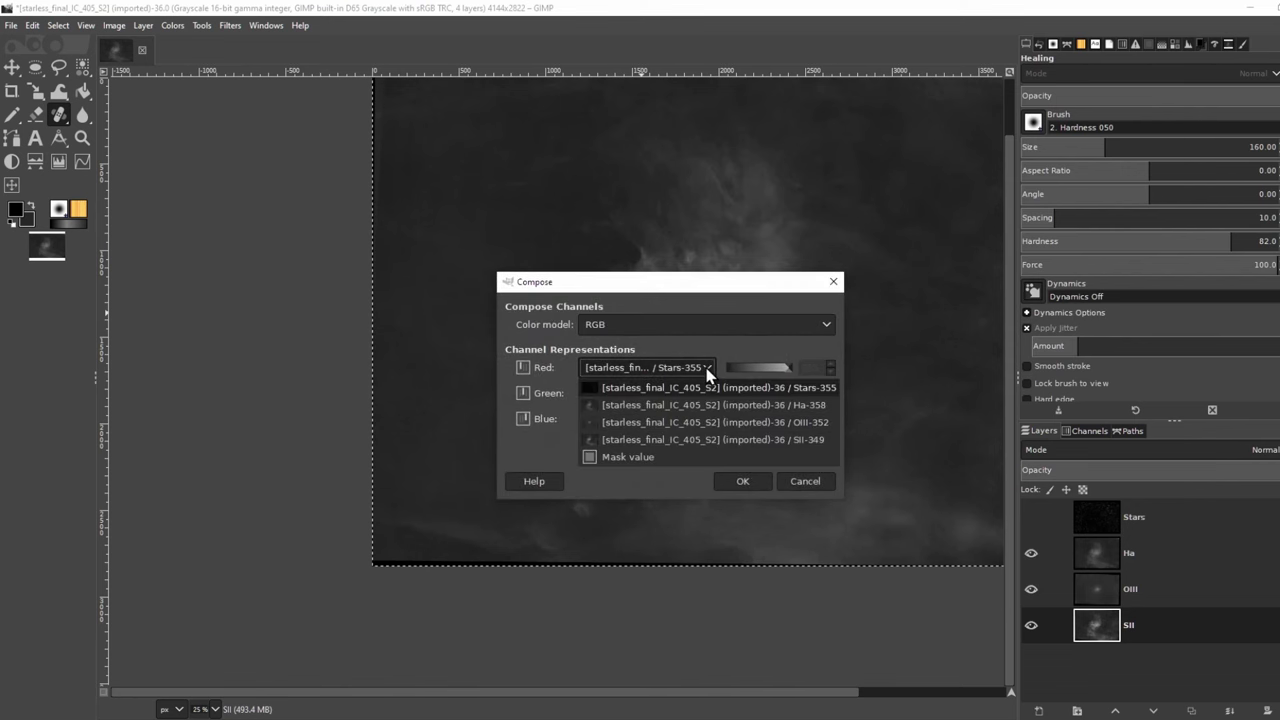
left_click(705, 442)
left_click(707, 393)
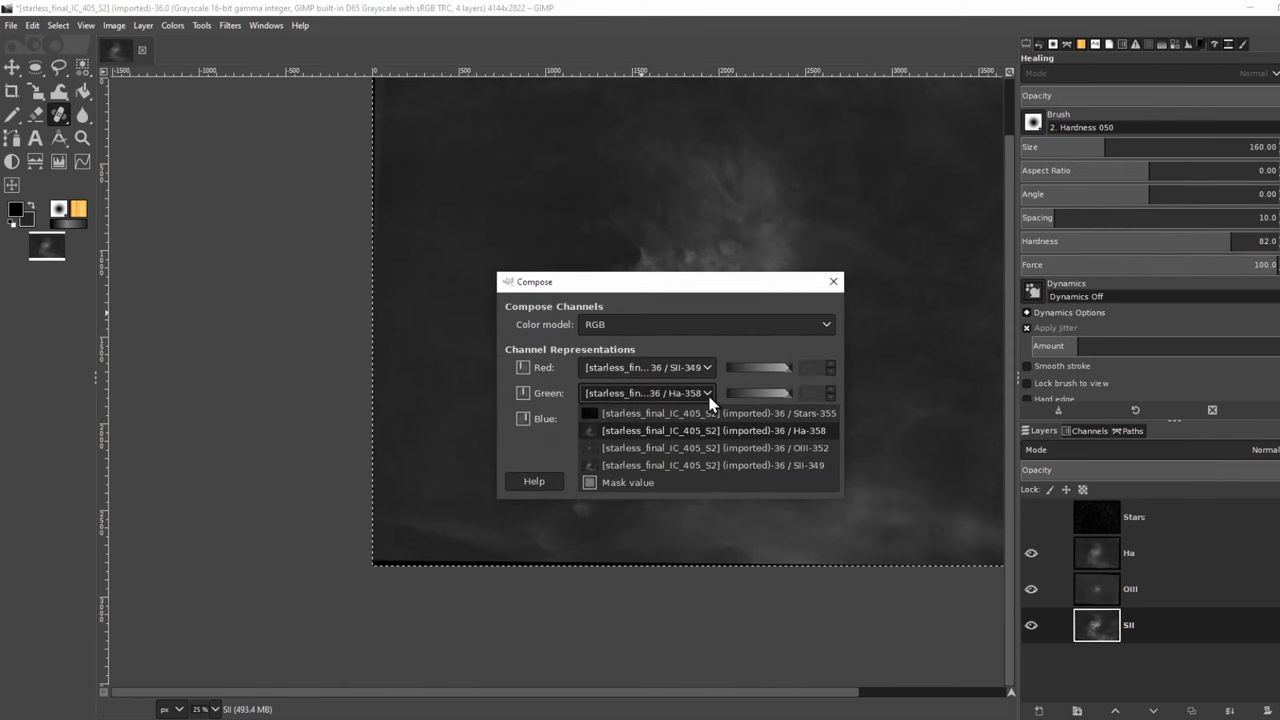
left_click(707, 450)
left_click(708, 421)
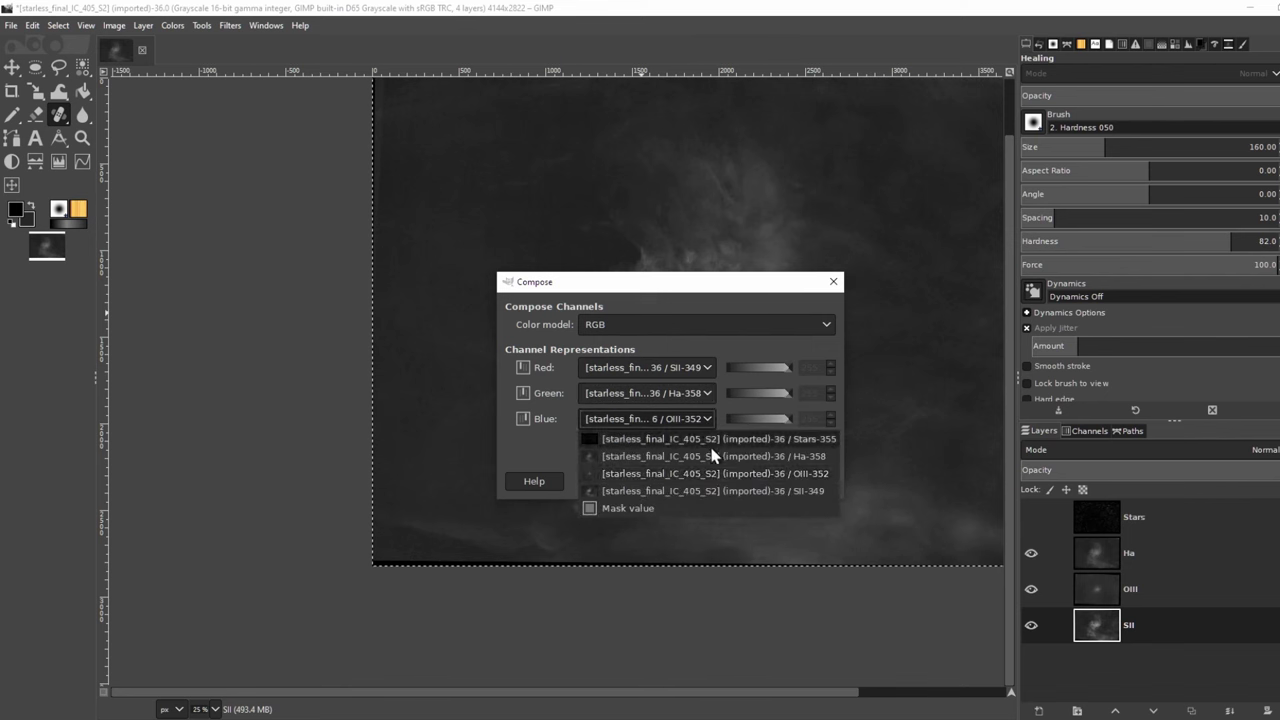
left_click(765, 477)
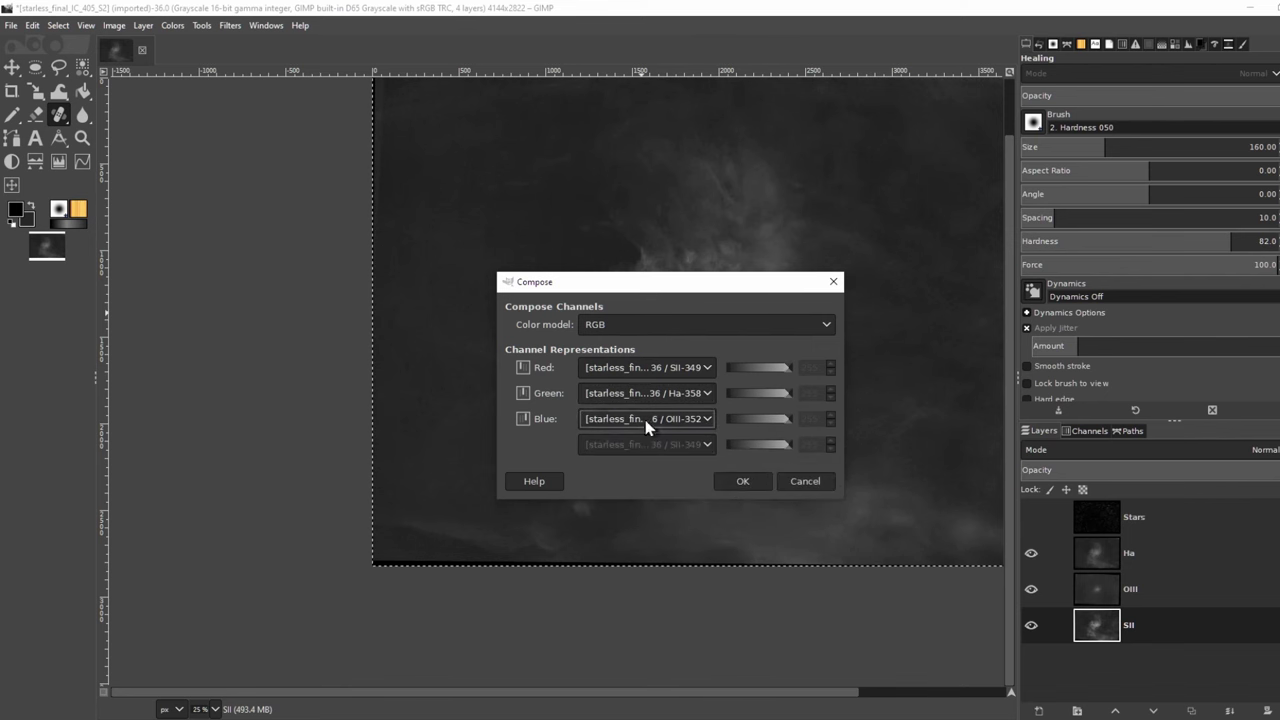
left_click(750, 487)
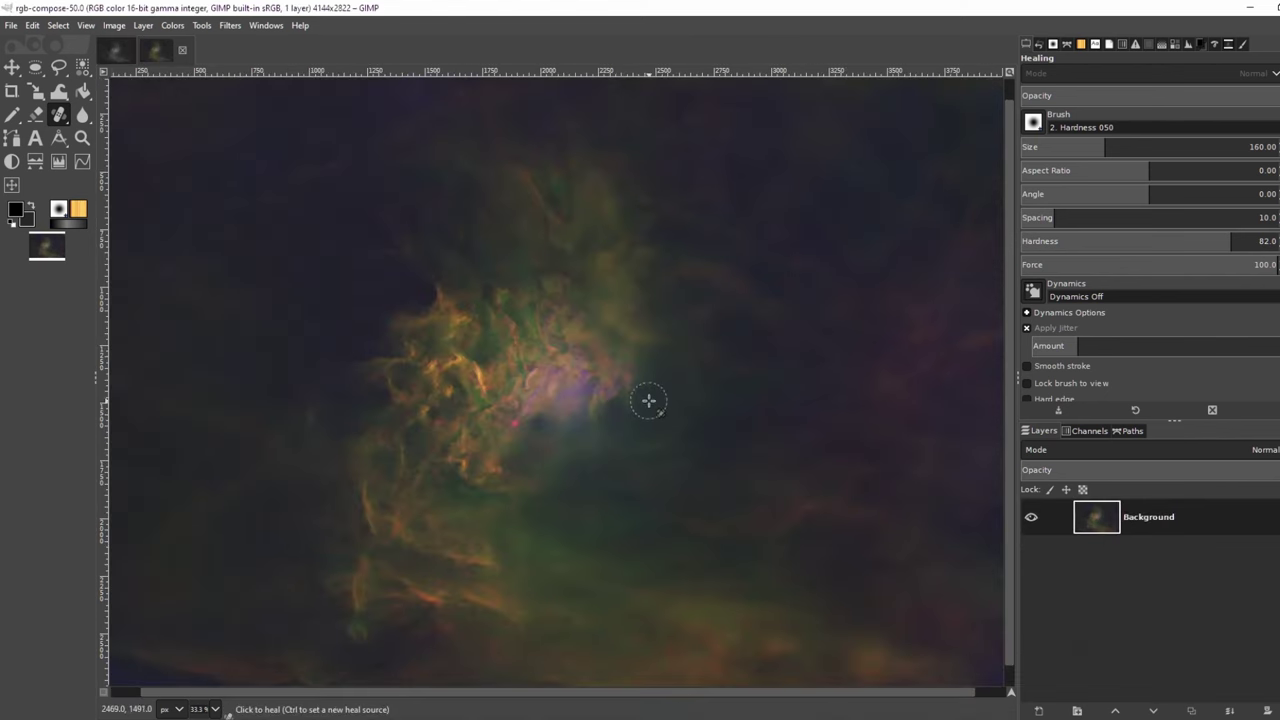
scroll(646, 398, "down", 1)
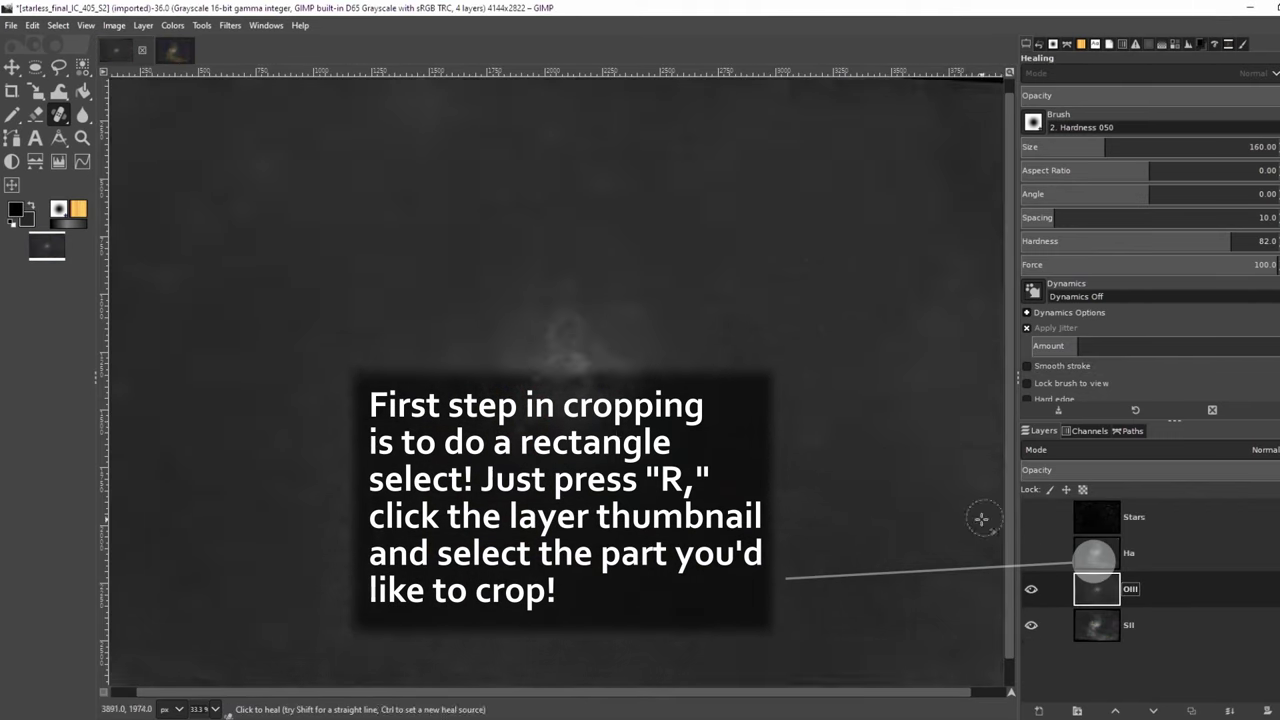
Step: In the starless layered image, draw a 3981 × 2633 px rectangular selection at 95, 104 inside the borders, checking it with Ha hidden
scroll(982, 519, "down", 1)
left_click(1095, 555)
key("r")
left_click_drag(265, 170, 946, 642)
scroll(270, 640, "up", 5)
left_click_drag(252, 437, 251, 397)
scroll(322, 389, "down", 5)
scroll(990, 385, "up", 4)
scroll(740, 394, "down", 7)
scroll(691, 257, "up", 4)
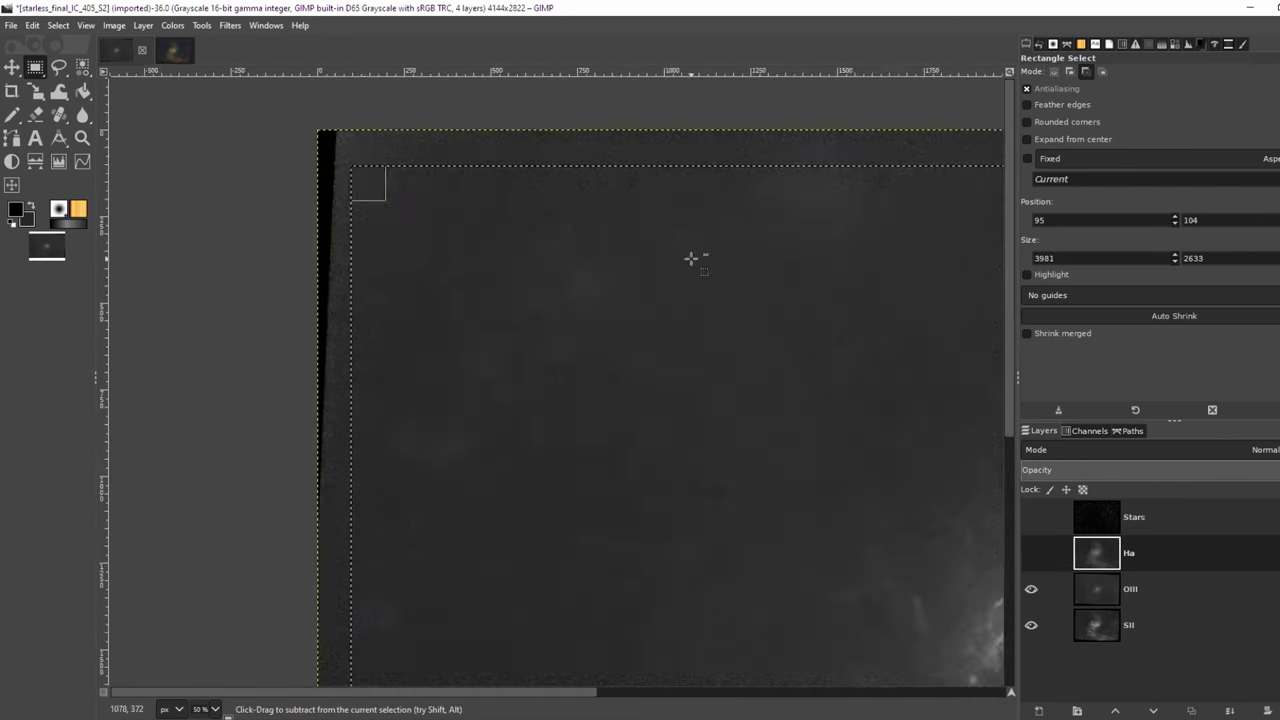
scroll(909, 366, "down", 2)
left_click(1031, 553)
scroll(713, 348, "down", 1)
scroll(743, 257, "up", 1)
left_click(1031, 553)
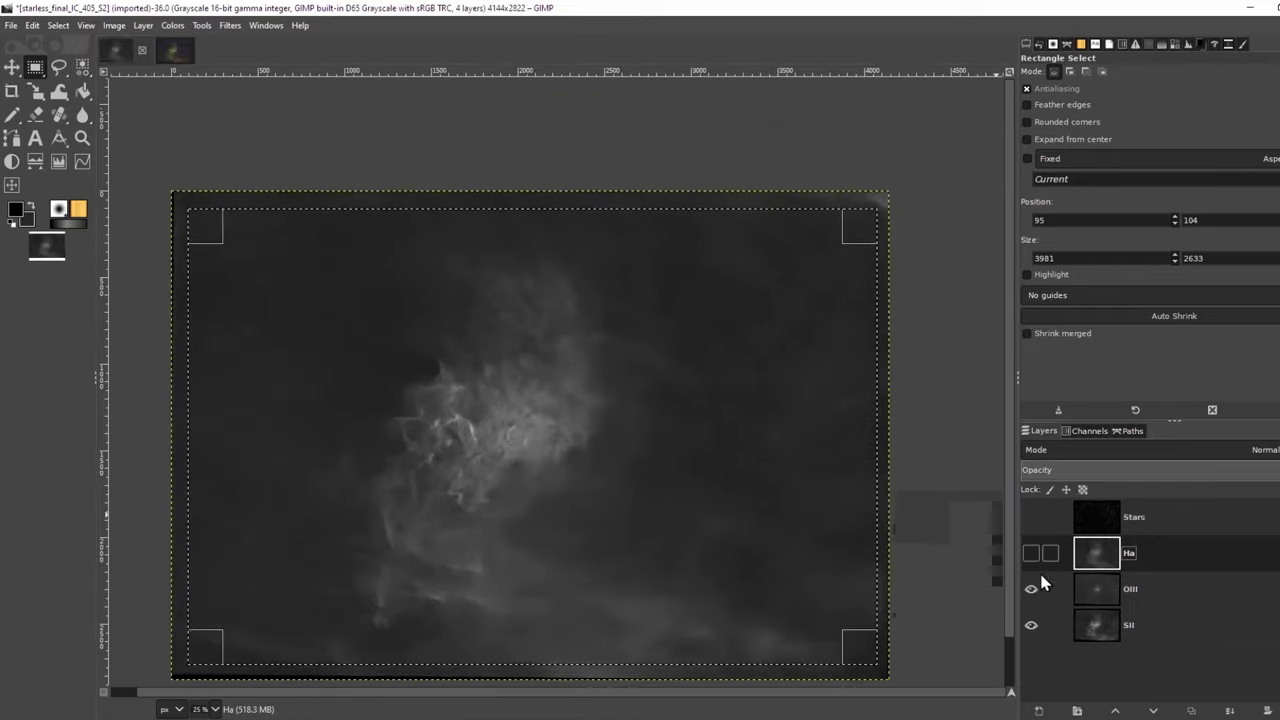
Step: Check the rectangle against the other layers' black borders, adjust it to 3984 × 2617 px at 92, 104 and crop the image to it
left_click(1031, 589)
scroll(877, 210, "up", 3)
scroll(877, 340, "down", 4)
scroll(868, 634, "up", 4)
scroll(691, 586, "down", 5)
scroll(389, 599, "up", 6)
scroll(501, 551, "up", 1)
left_click_drag(363, 568, 360, 551)
scroll(508, 256, "down", 8)
scroll(511, 90, "up", 5)
scroll(517, 298, "down", 5)
scroll(644, 373, "up", 3)
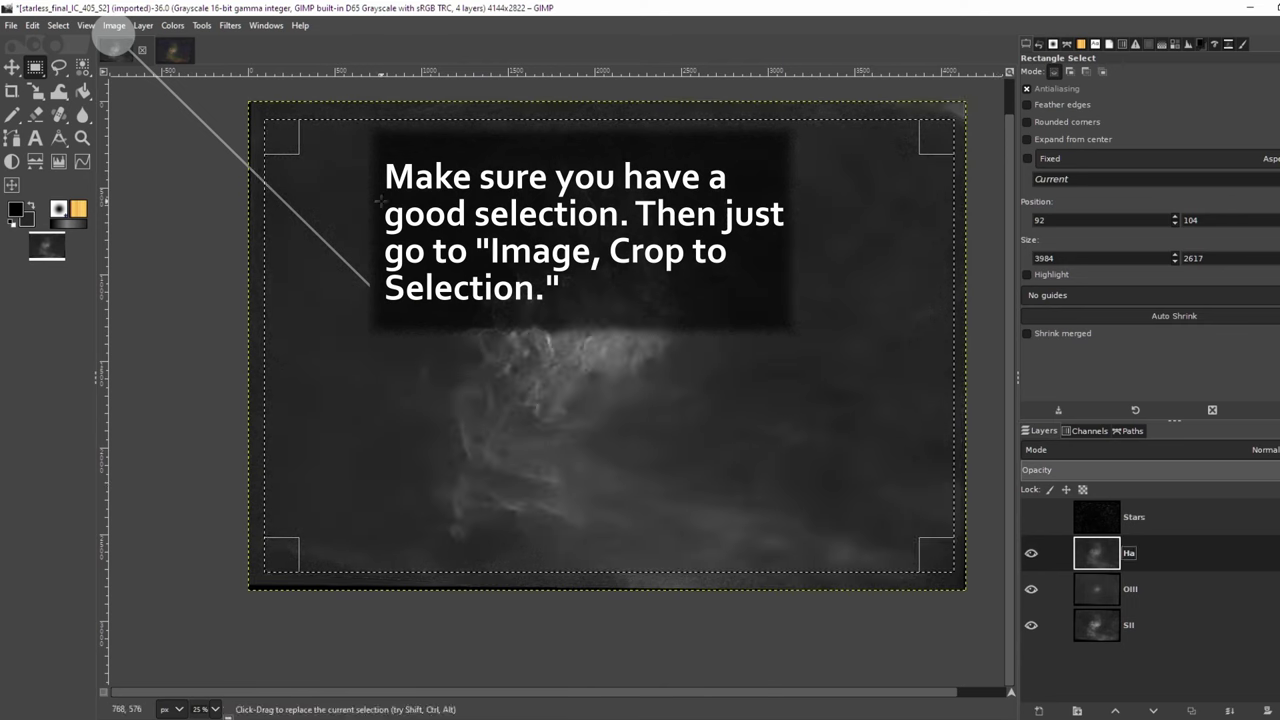
left_click(114, 25)
left_click(165, 251)
Step: Hide Ha and brighten the OIII layer with Levels, moving the white point to the histogram's edge and lifting the midtones
left_click(1153, 596)
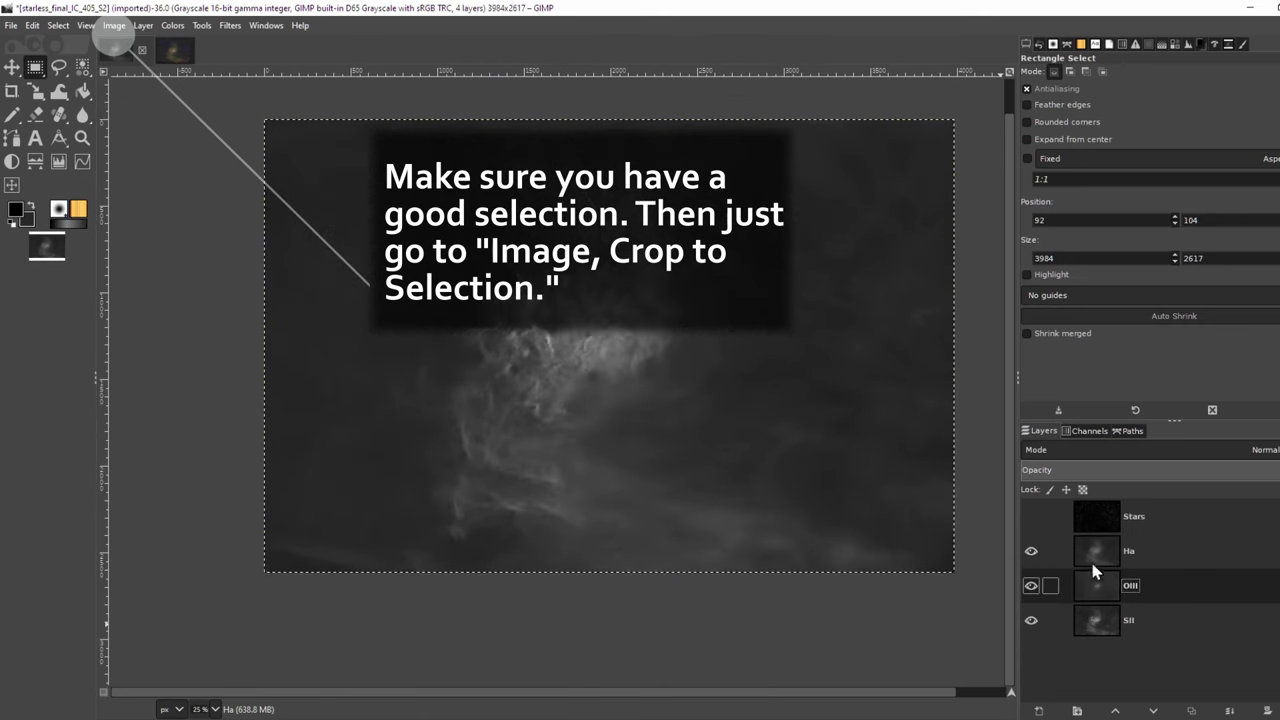
left_click(1031, 551)
left_click(172, 26)
left_click(228, 184)
left_click(543, 204)
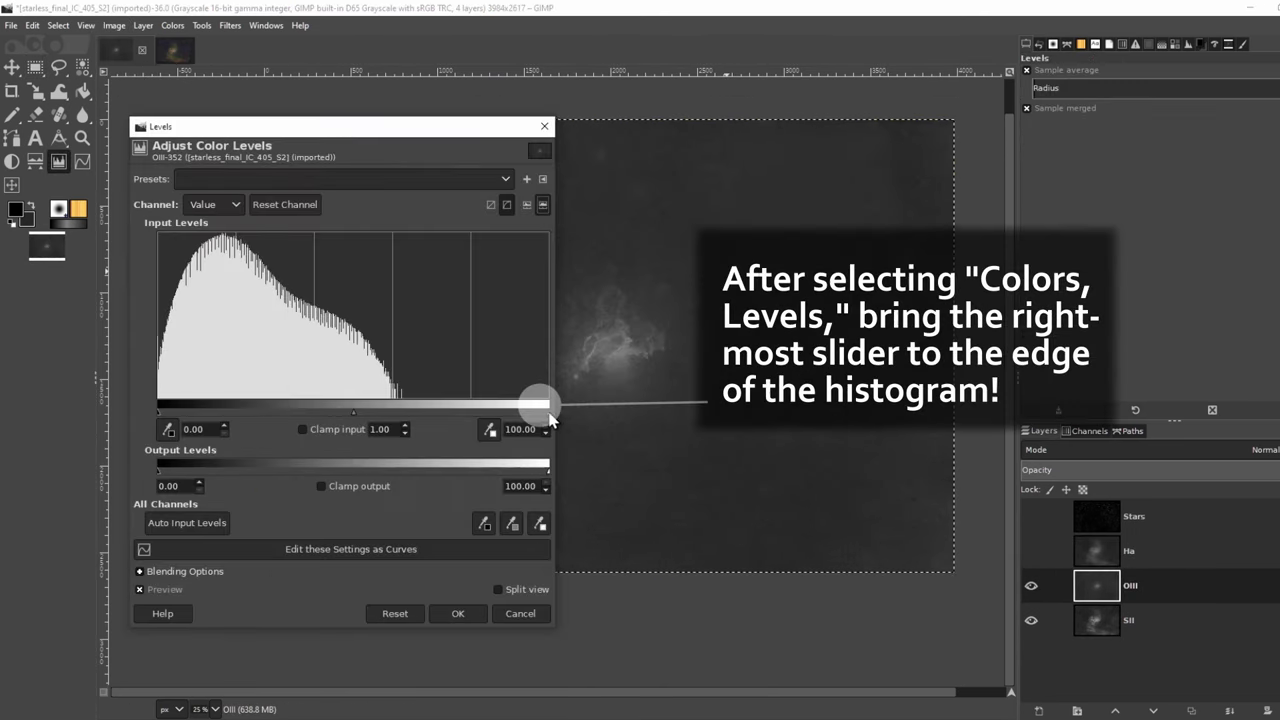
left_click_drag(548, 411, 470, 412)
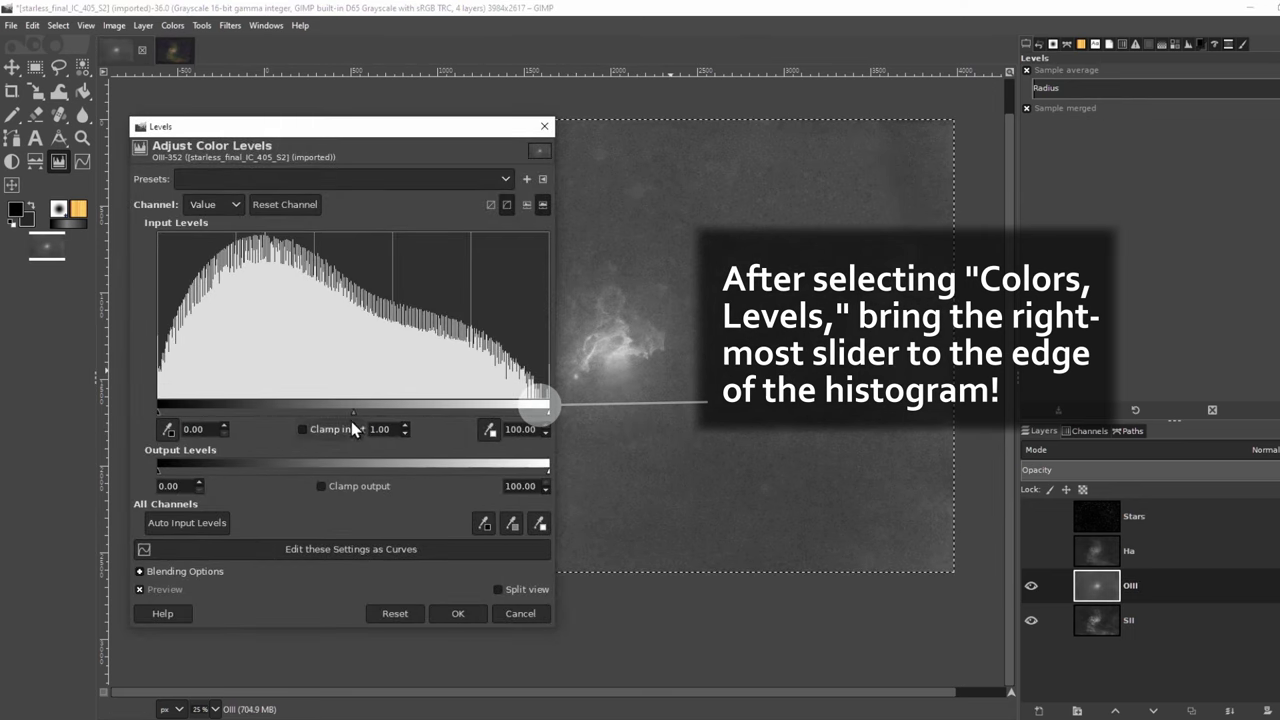
left_click_drag(347, 413, 317, 413)
left_click(479, 614)
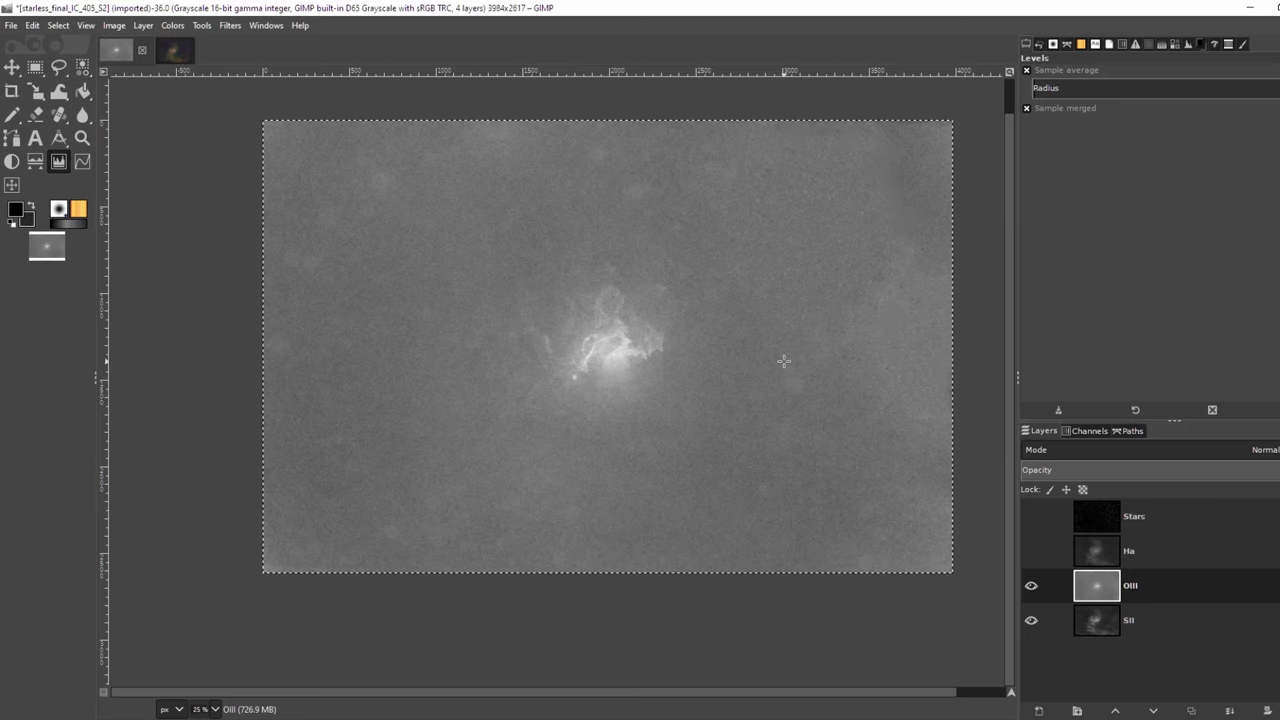
Step: Apply a contrast curve to the OIII layer that keeps a point at 75.67/75.80 and lowers the background through a point at 48.06/11.62
scroll(784, 354, "up", 1)
left_click(173, 25)
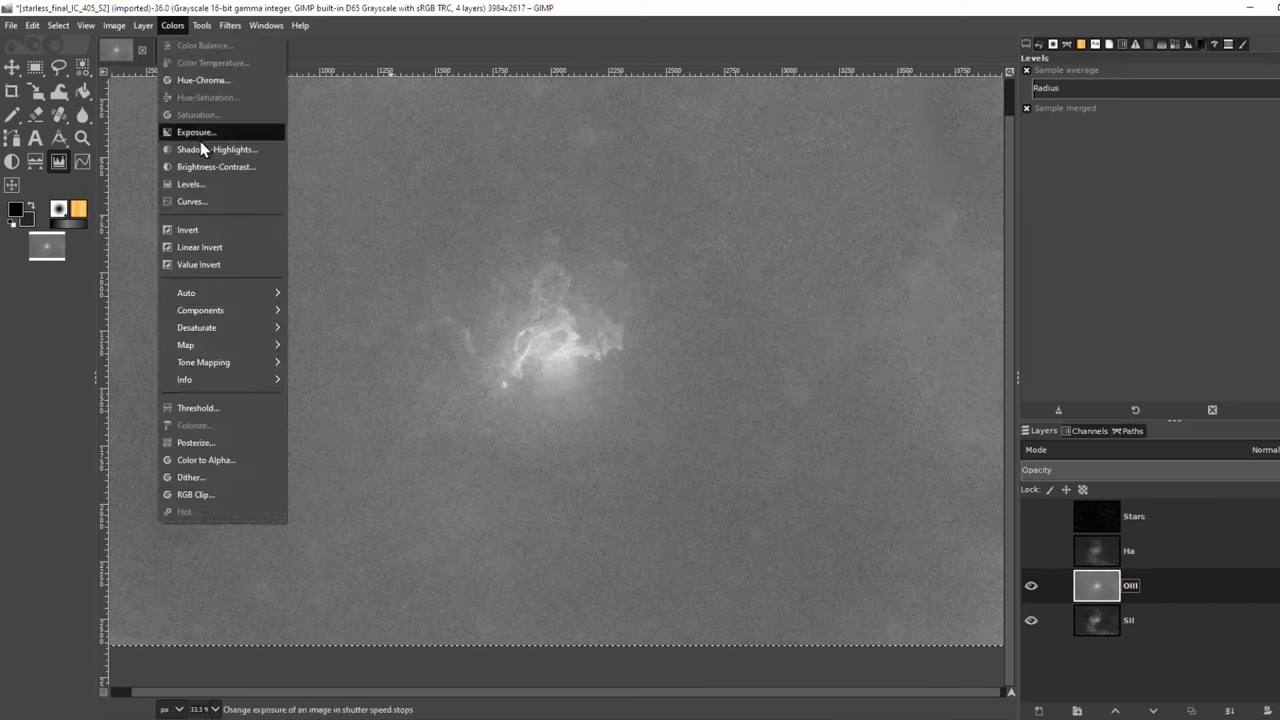
left_click(223, 189)
left_click(600, 337, "ctrl")
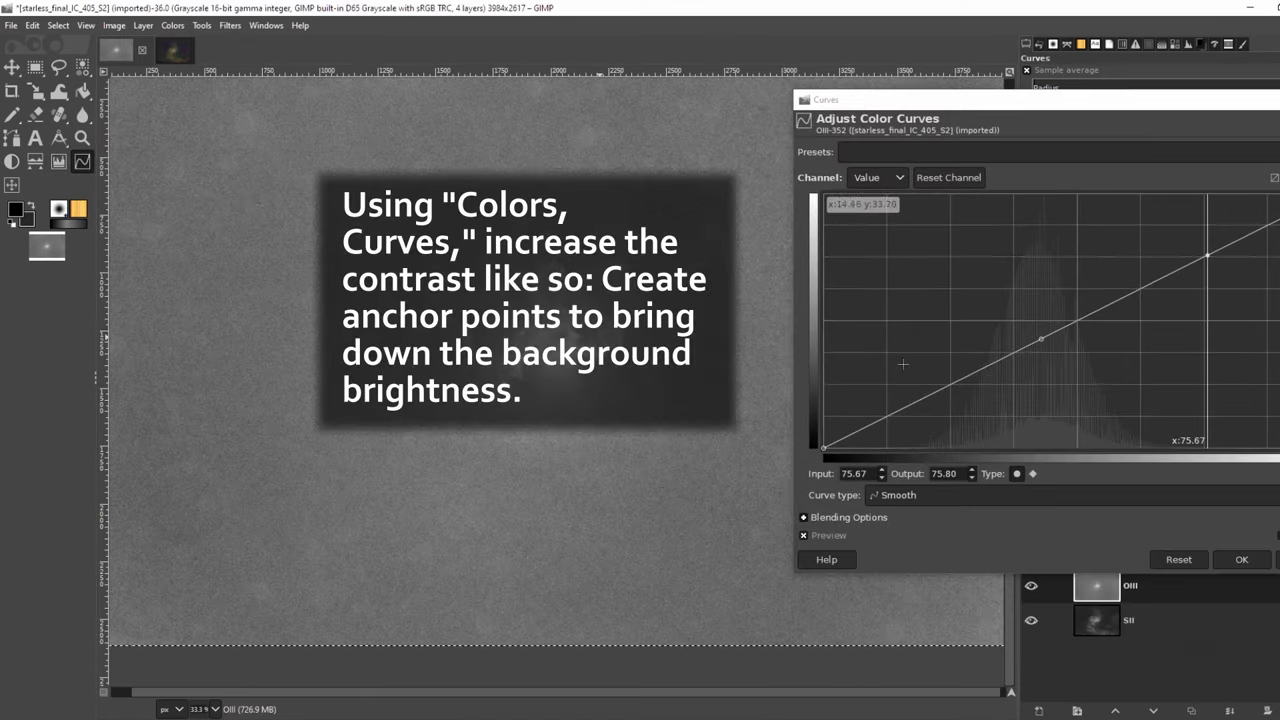
left_click_drag(1041, 339, 1035, 391)
scroll(690, 352, "down", 2)
scroll(735, 349, "up", 1)
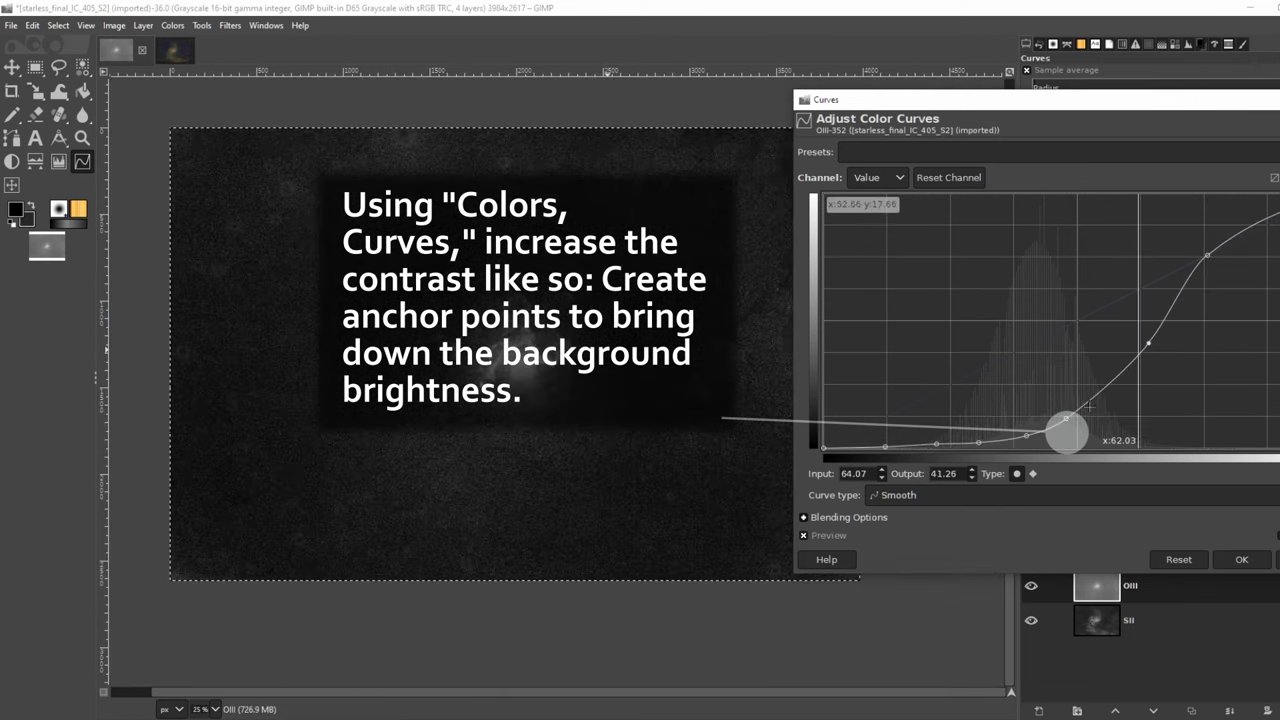
left_click(1067, 418)
scroll(690, 373, "down", 2)
scroll(649, 367, "up", 4)
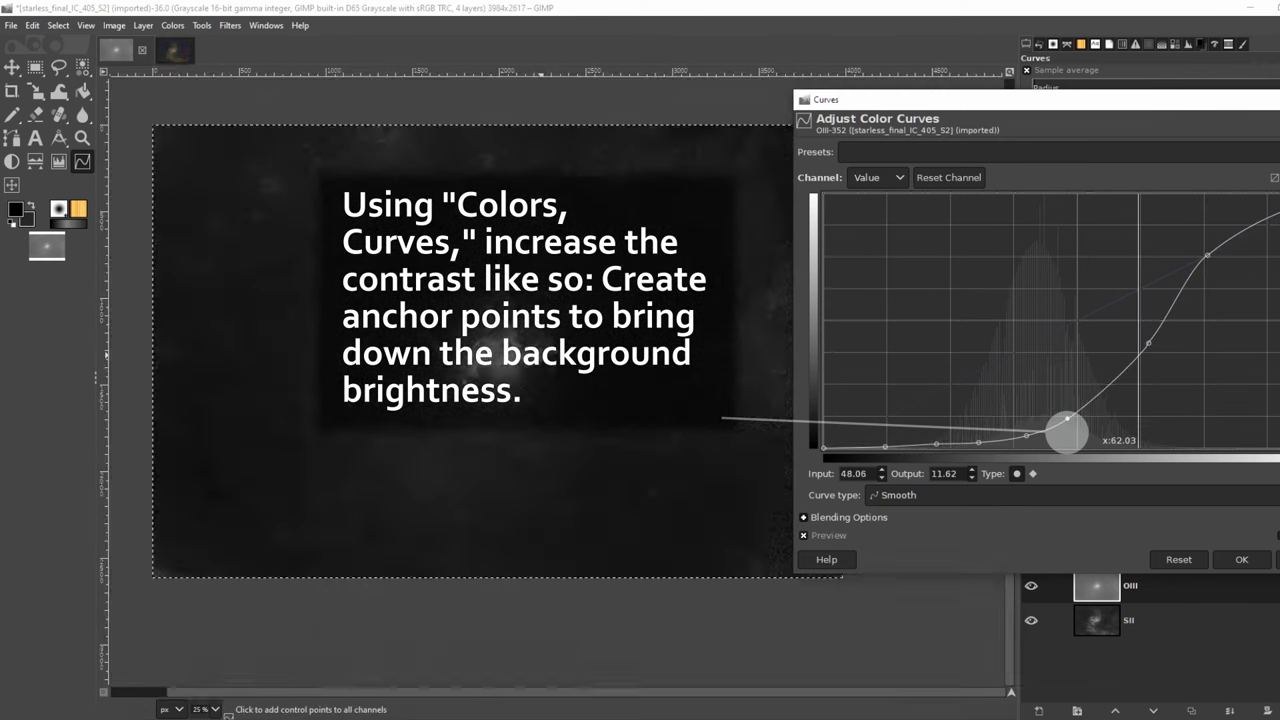
key("1")
scroll(490, 381, "down", 3)
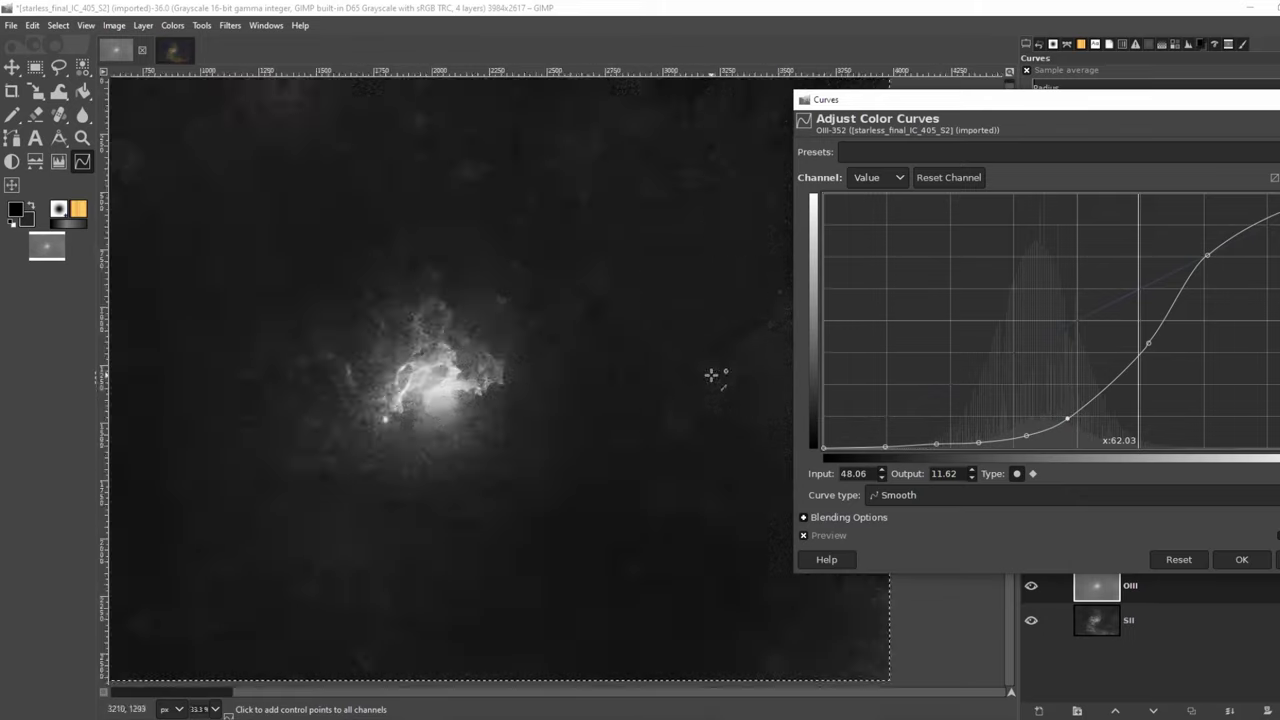
left_click(1241, 559)
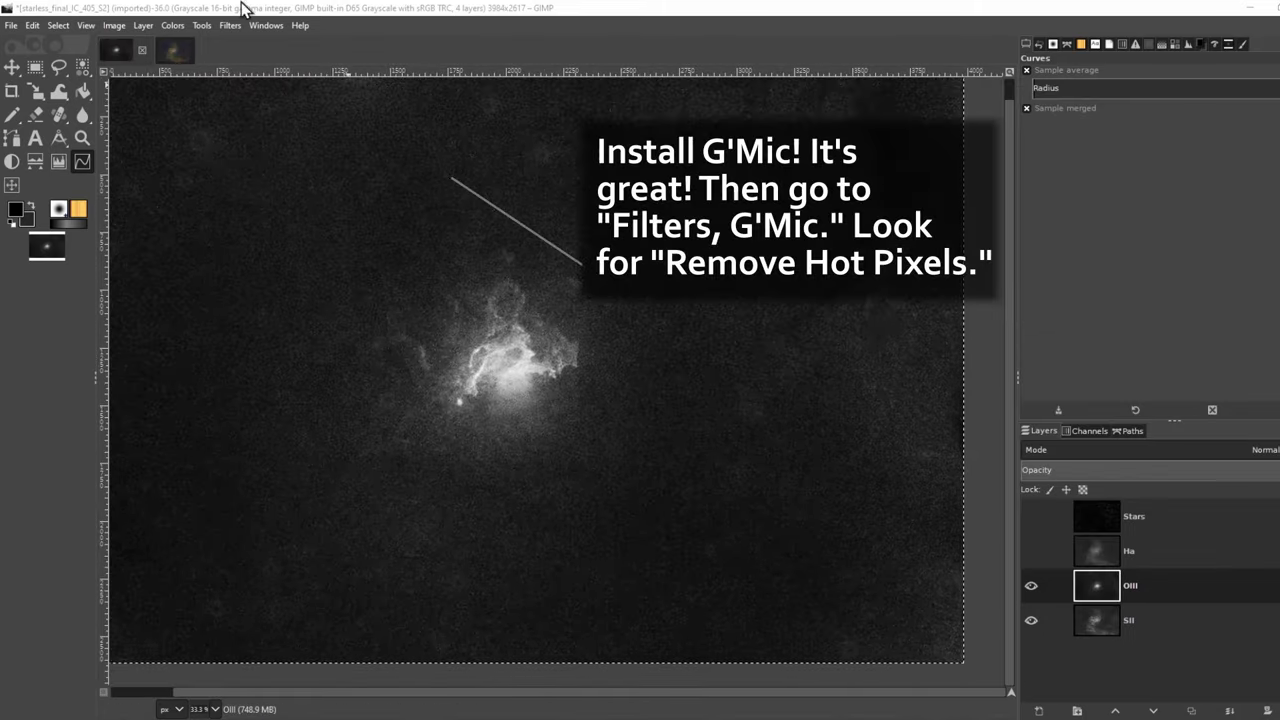
Step: Apply the G'MIC Remove Hot Pixels filter to the OIII layer with mask size 20 and threshold 23, checking the nebula in the preview
left_click(229, 25)
left_click(911, 412)
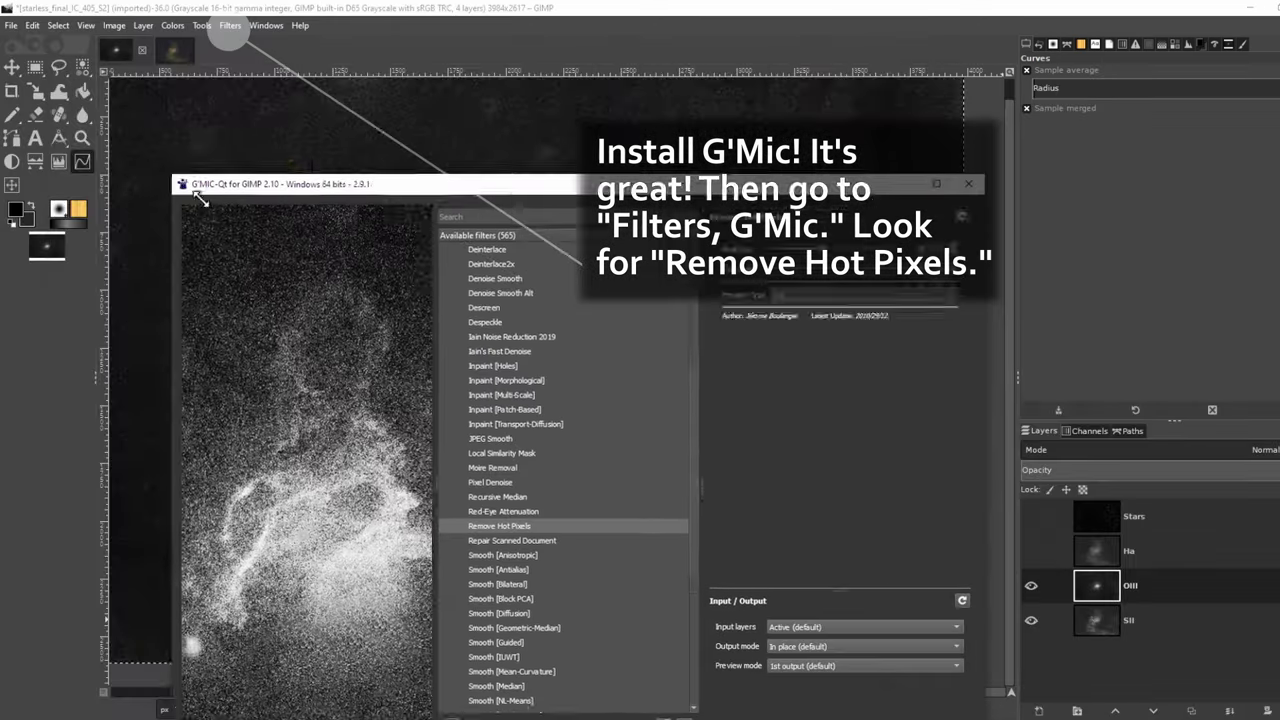
left_click_drag(201, 199, 214, 363)
left_click_drag(401, 381, 510, 120)
left_click_drag(1095, 524, 1262, 660)
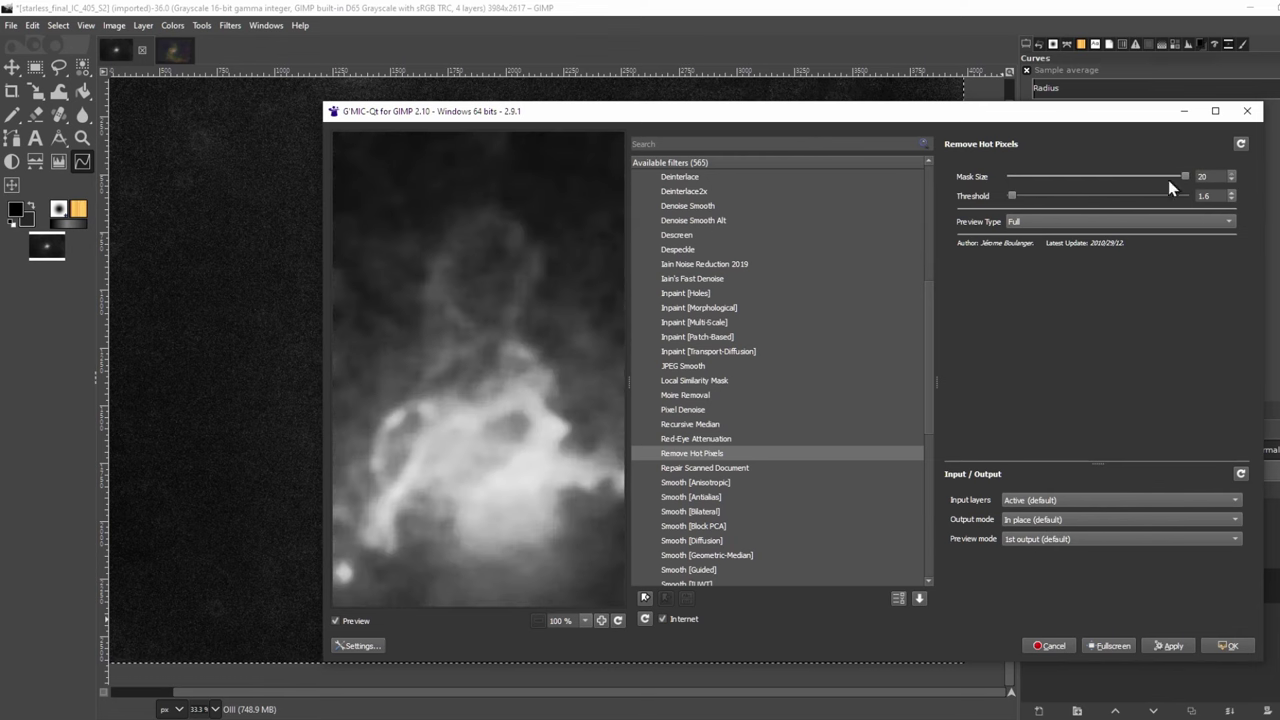
left_click_drag(494, 449, 609, 251)
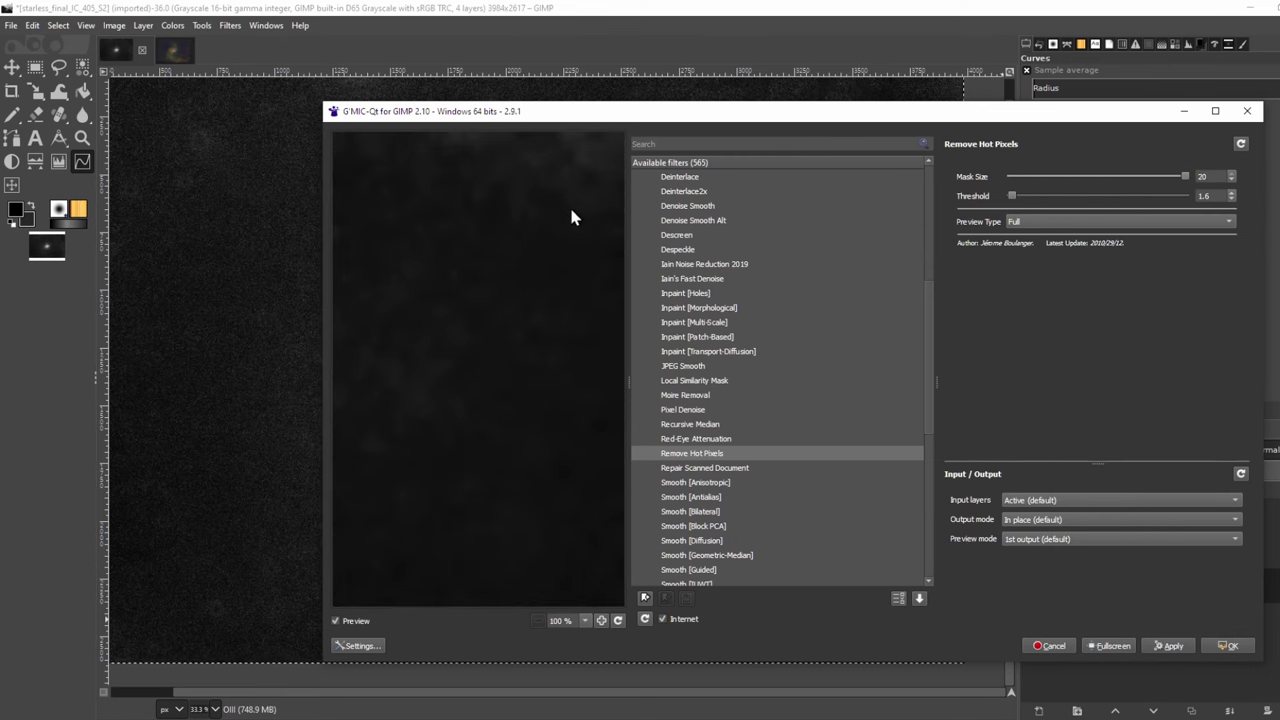
mouse_move(487, 474)
left_mouse_down()
mouse_move(409, 486)
mouse_move(472, 474)
left_mouse_up()
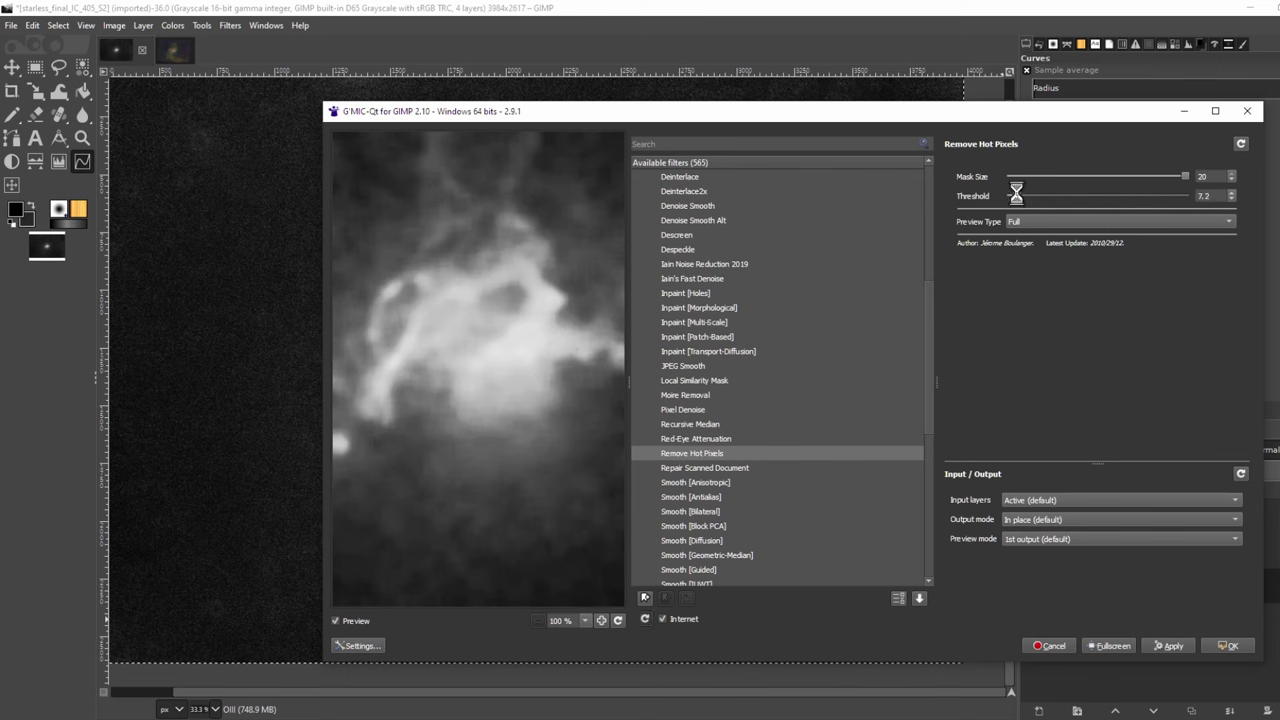
left_click_drag(1017, 194, 1031, 193)
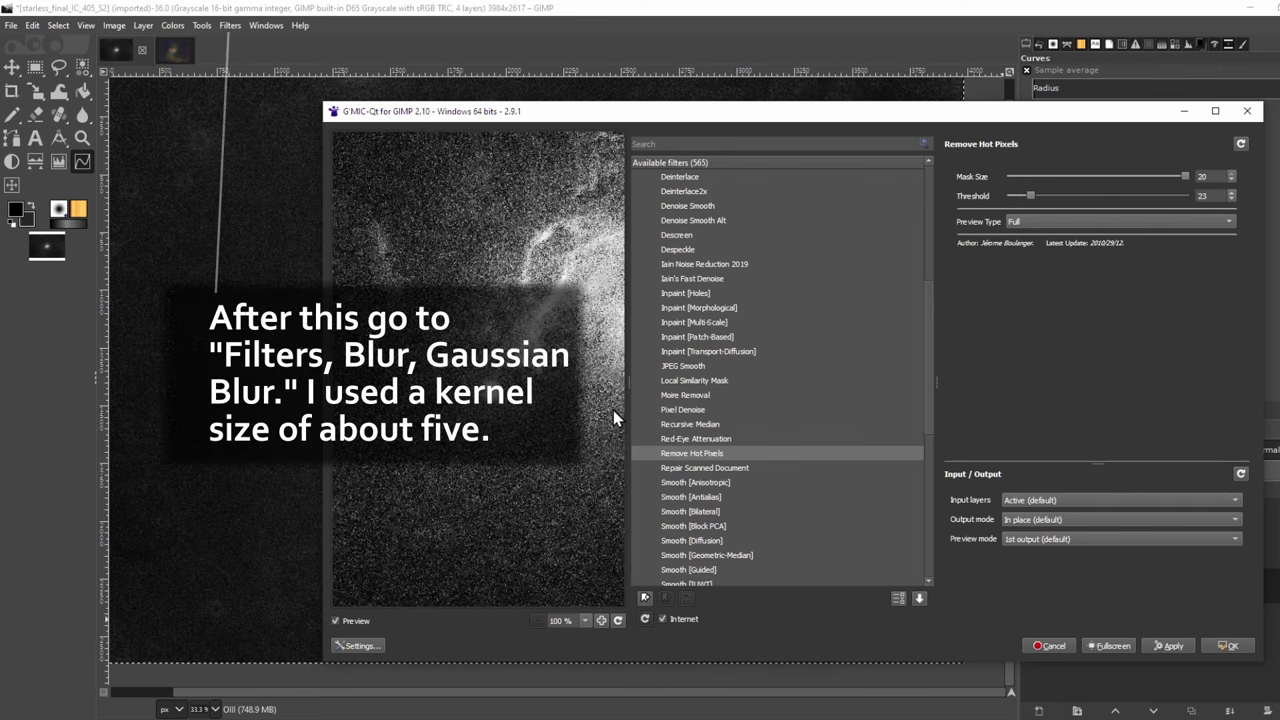
left_click_drag(613, 410, 572, 355)
left_click_drag(531, 183, 543, 460)
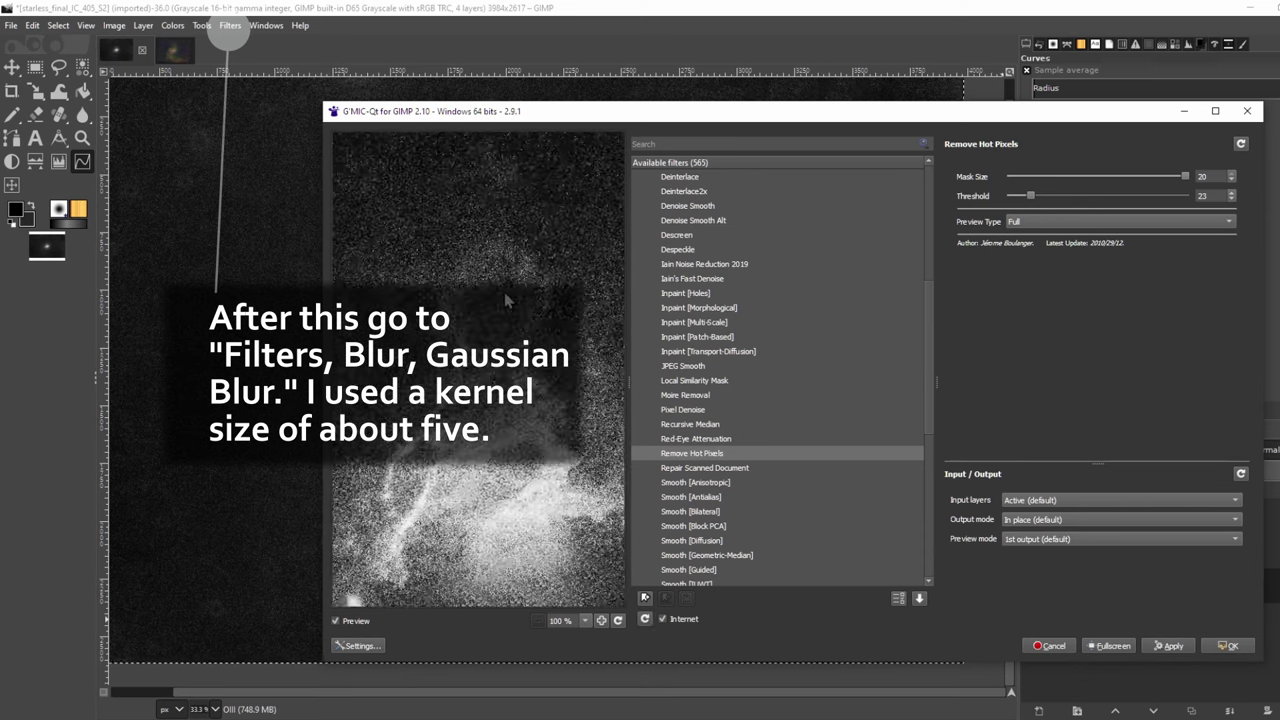
left_click(1214, 646)
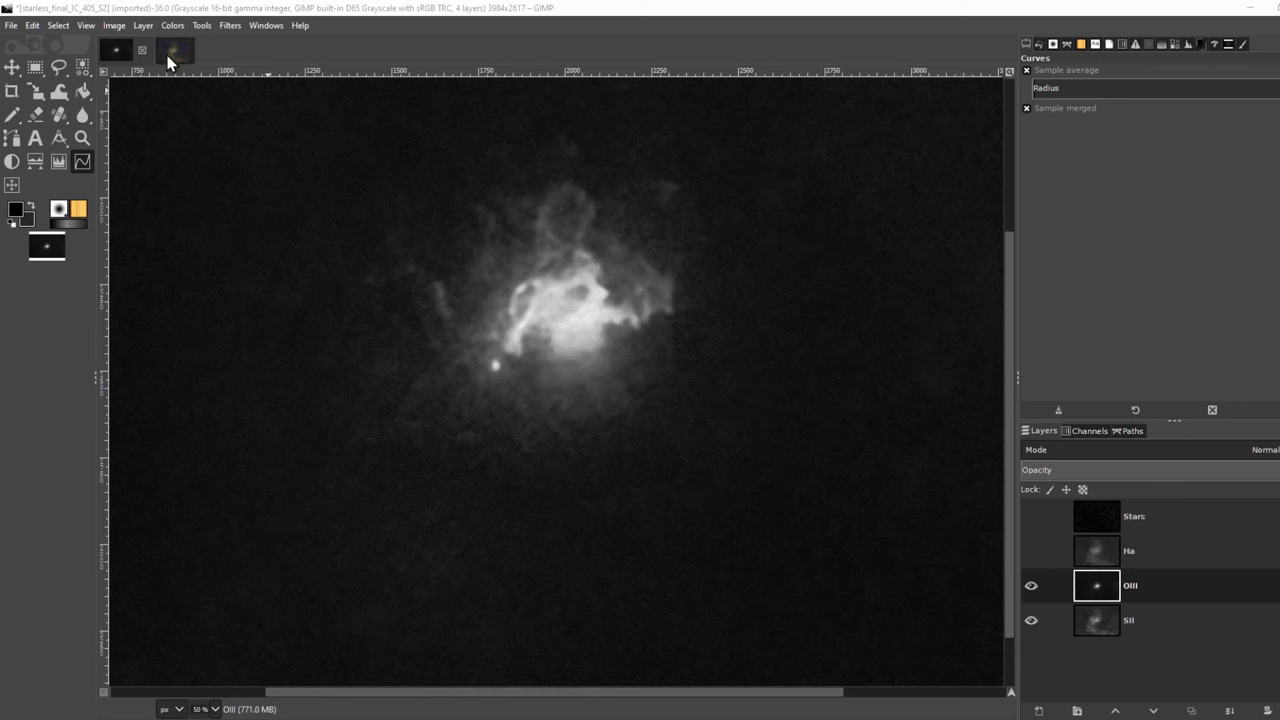
Step: Heal away the small bright spot beside the nebula core in the OIII layer with the Healing tool
left_click(202, 26)
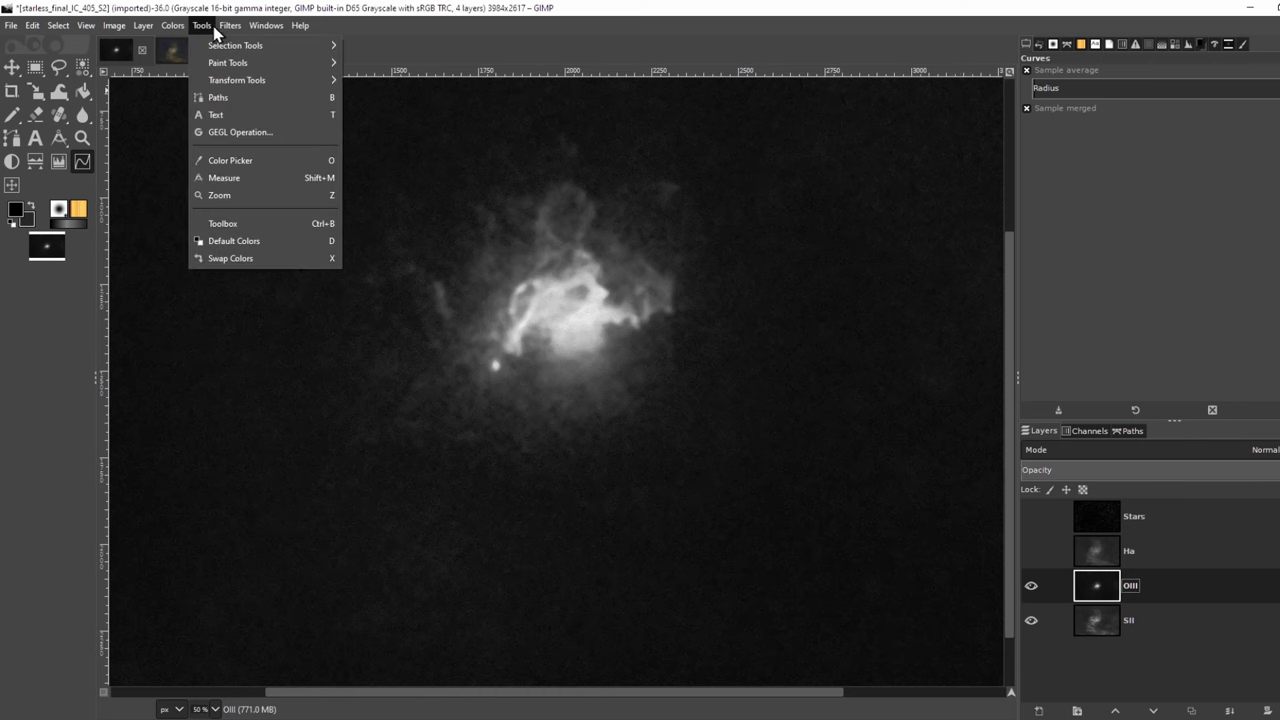
mouse_move(205, 63)
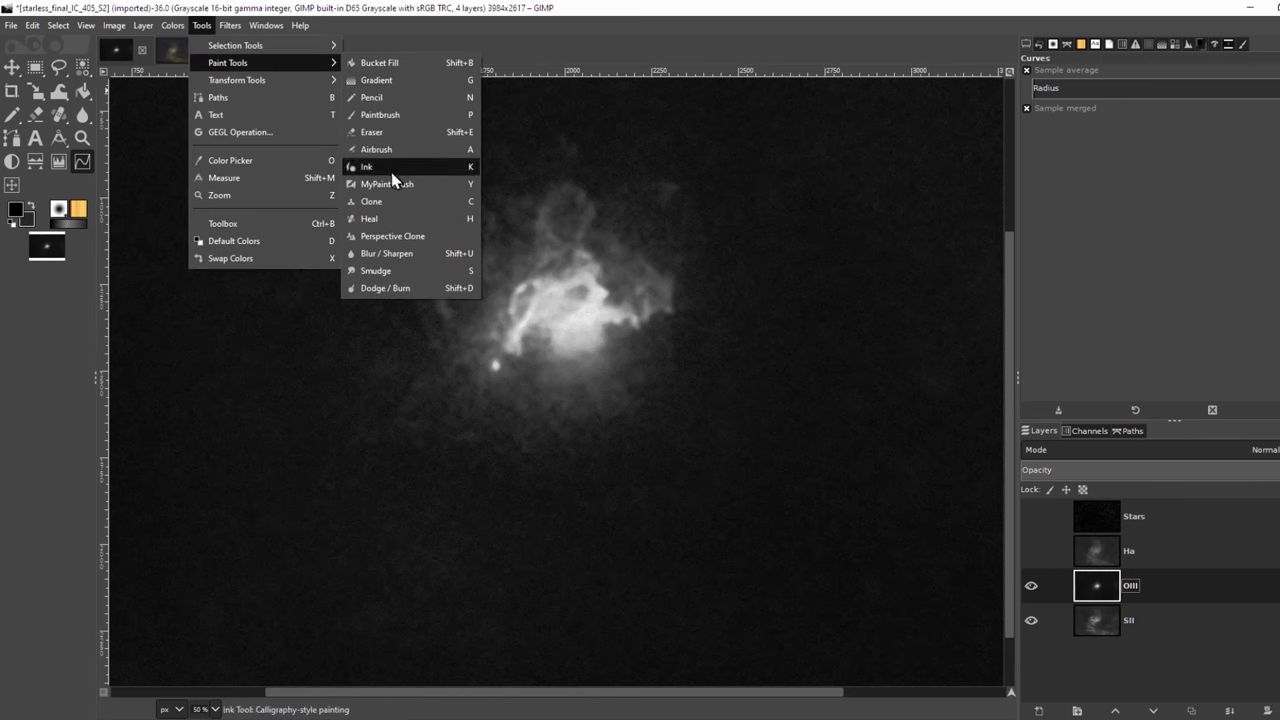
left_click(372, 219)
scroll(506, 370, "up", 5)
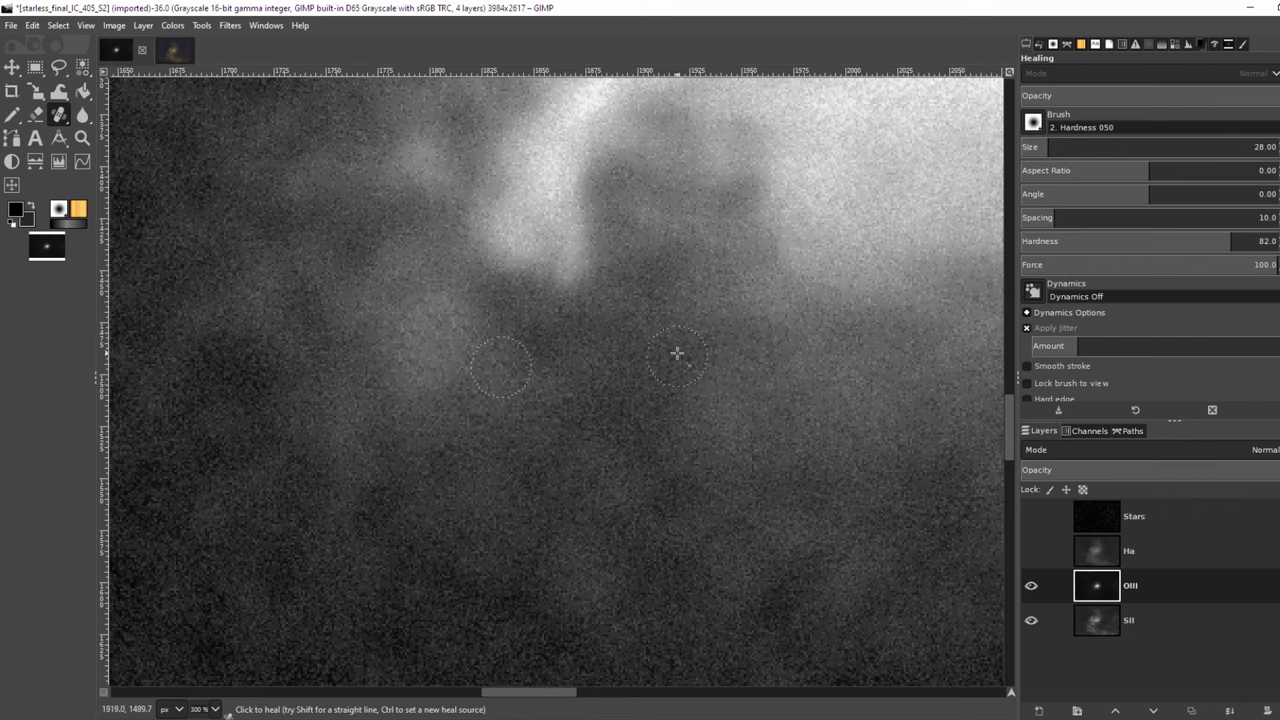
scroll(651, 328, "down", 6)
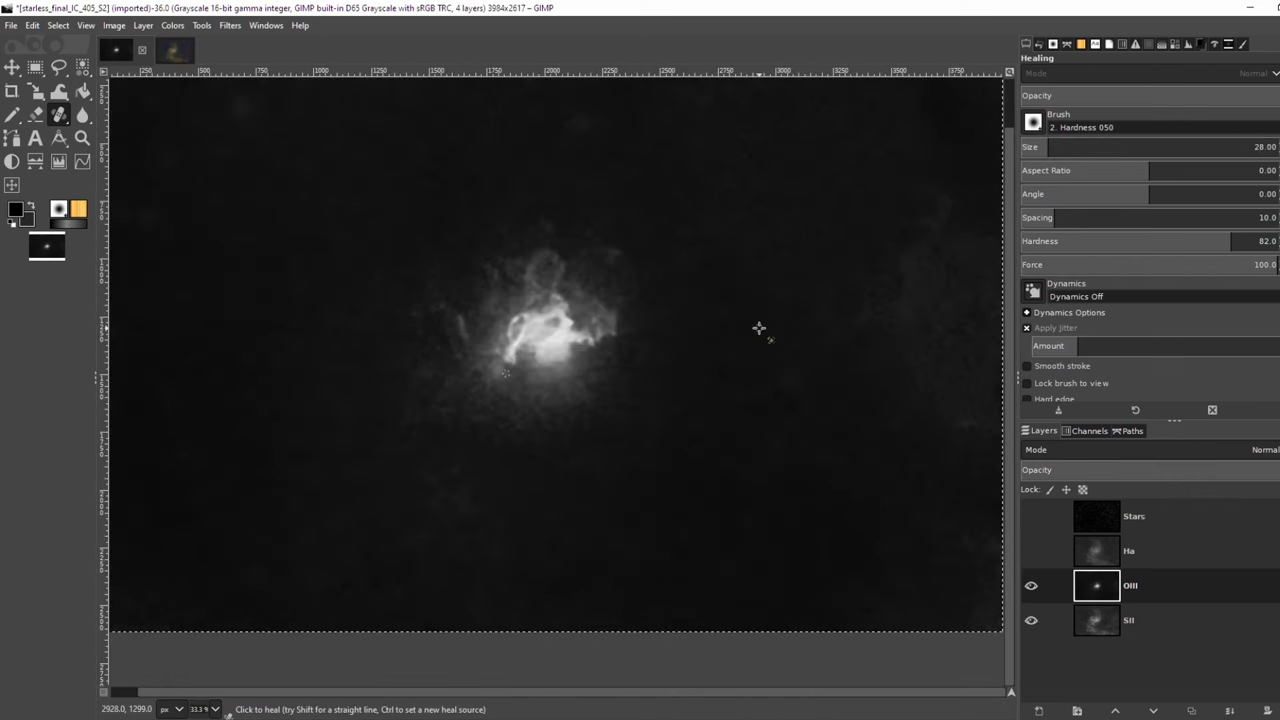
Step: Hide OIII and brighten the SII layer using Levels with gamma 1.54 and white point 98.58
left_click(1032, 587)
left_click(1129, 620)
scroll(517, 314, "down", 1)
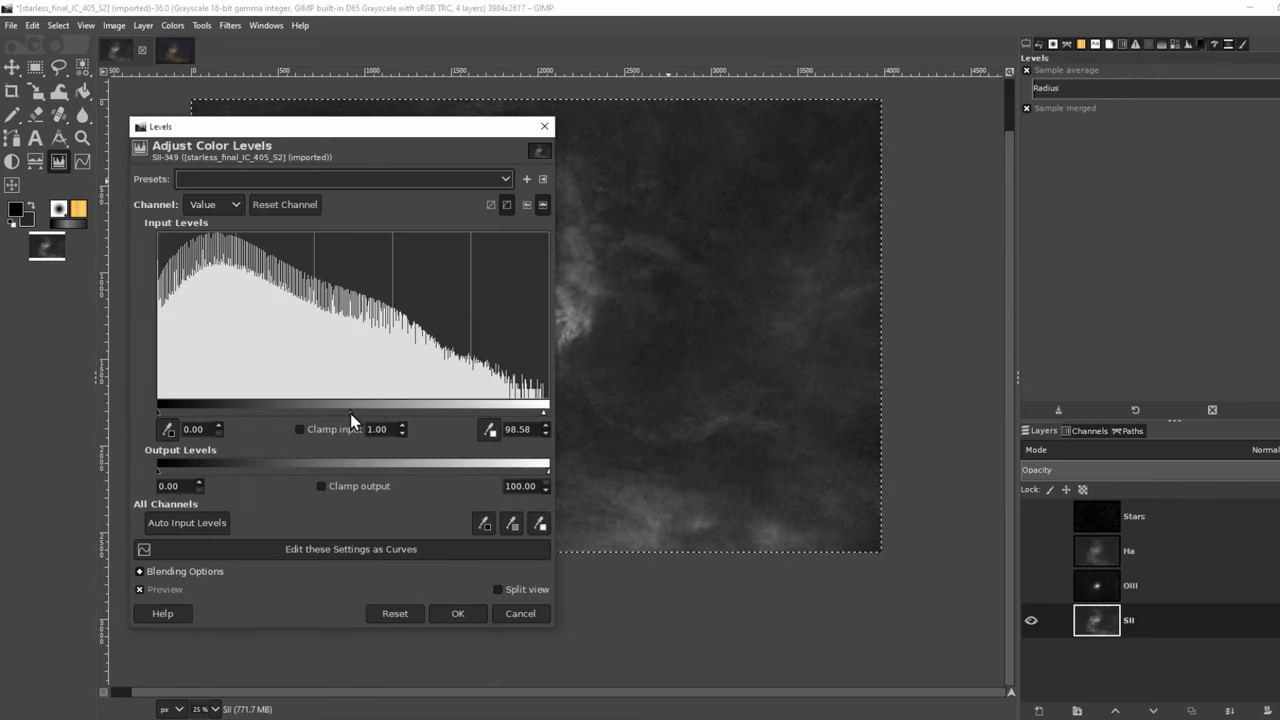
left_click_drag(350, 413, 310, 413)
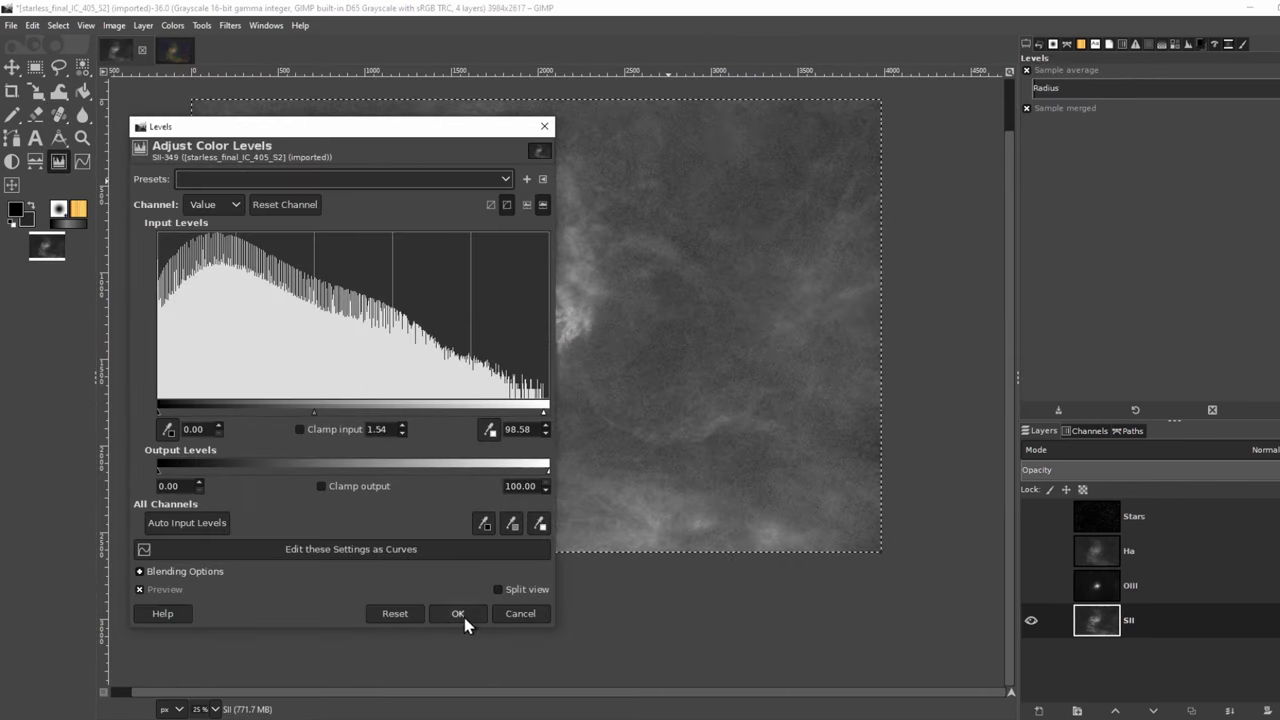
left_click(457, 613)
Step: Apply a contrast curve to the SII layer that darkens its background, and run Remove Hot Pixels on it with mask size 20
left_click(173, 25)
left_click(200, 202)
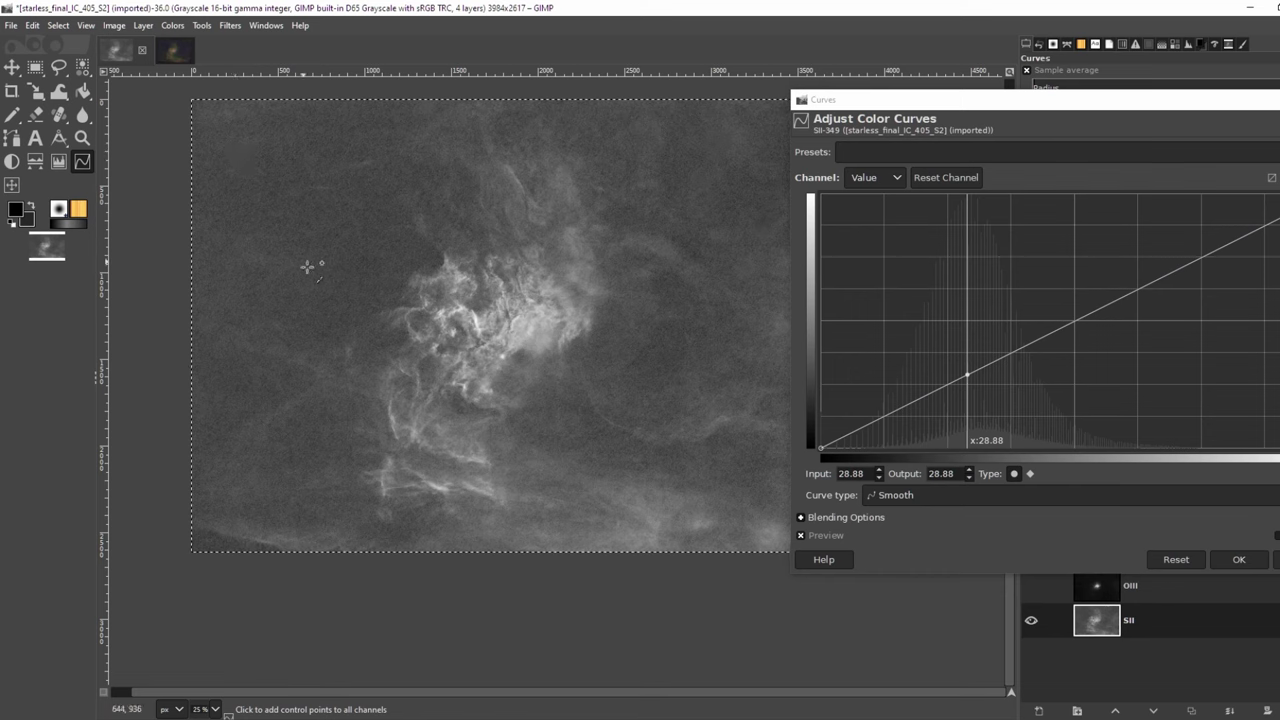
left_click_drag(967, 375, 975, 410)
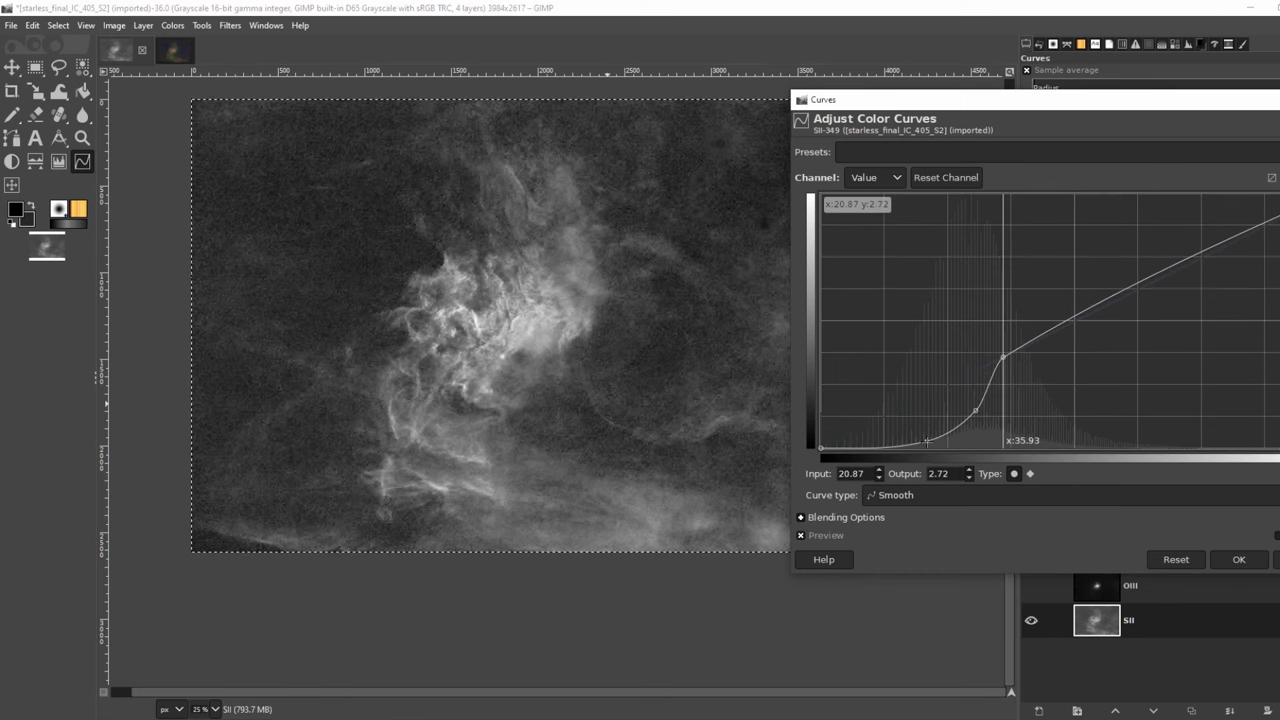
left_click_drag(1001, 355, 1005, 385)
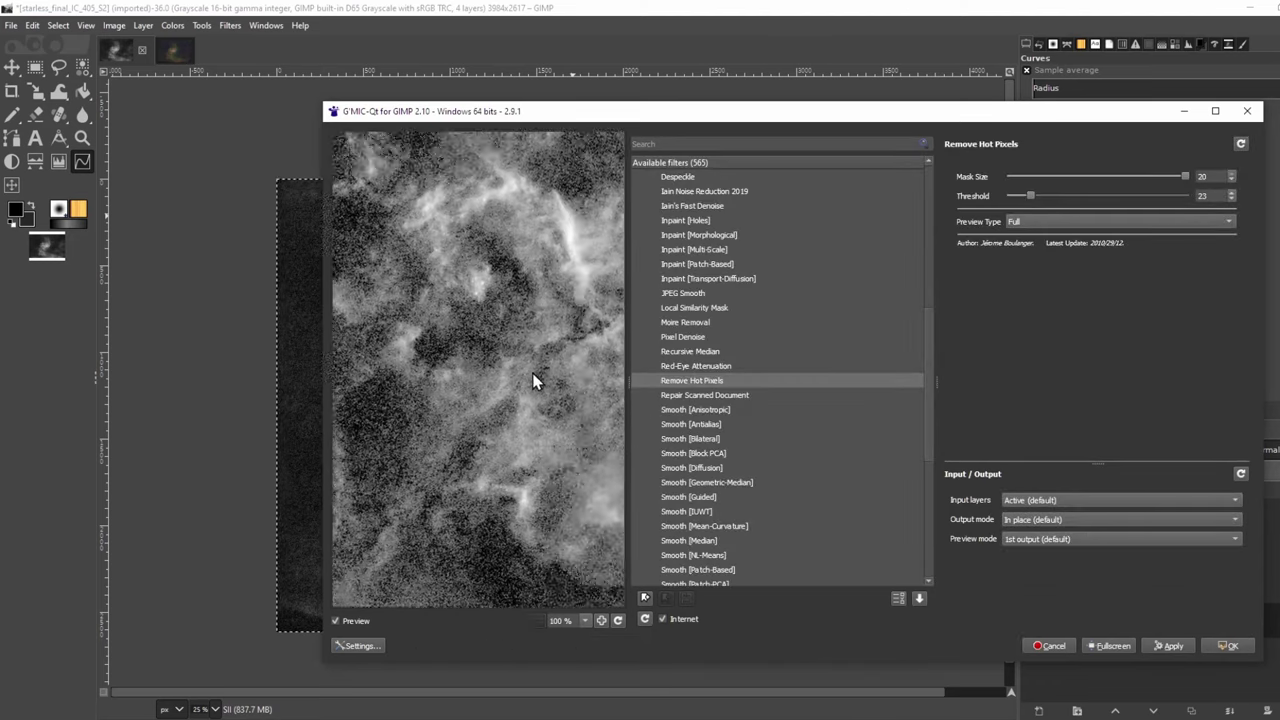
left_click_drag(1013, 196, 1059, 195)
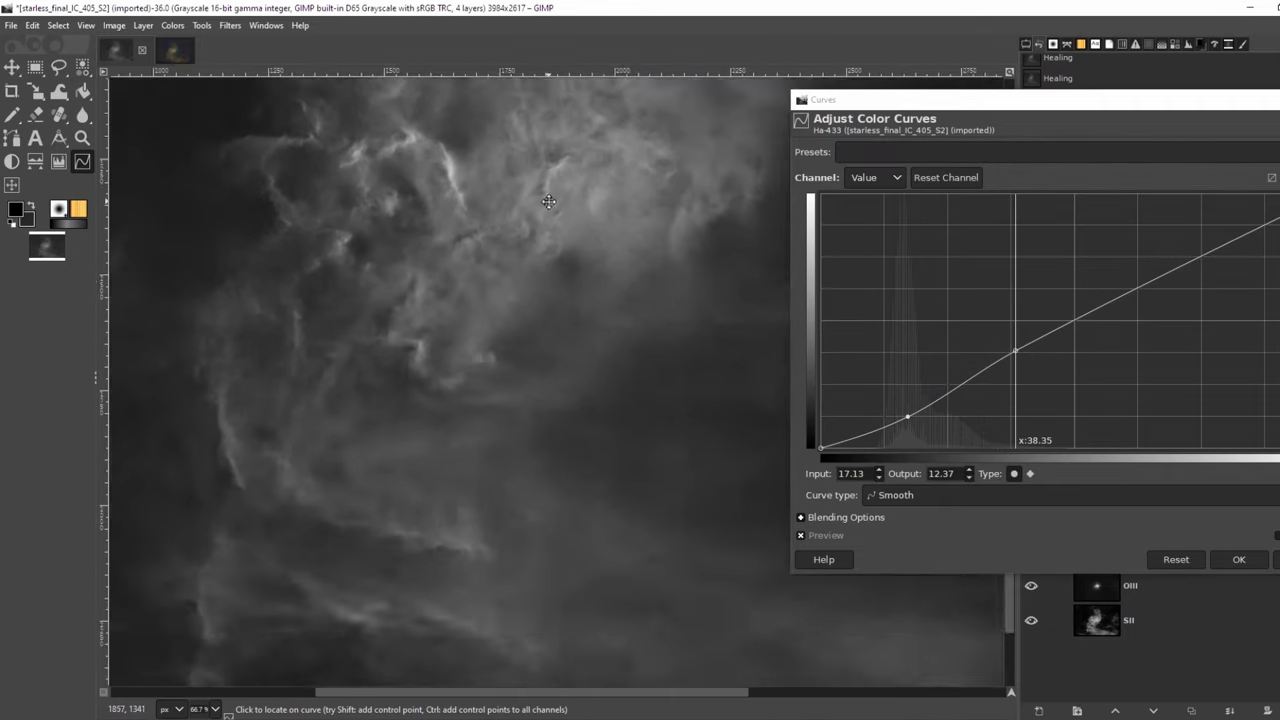
Step: Compose an RGB image with the SII layer as red, Ha as green and OIII as blue
left_click(322, 362)
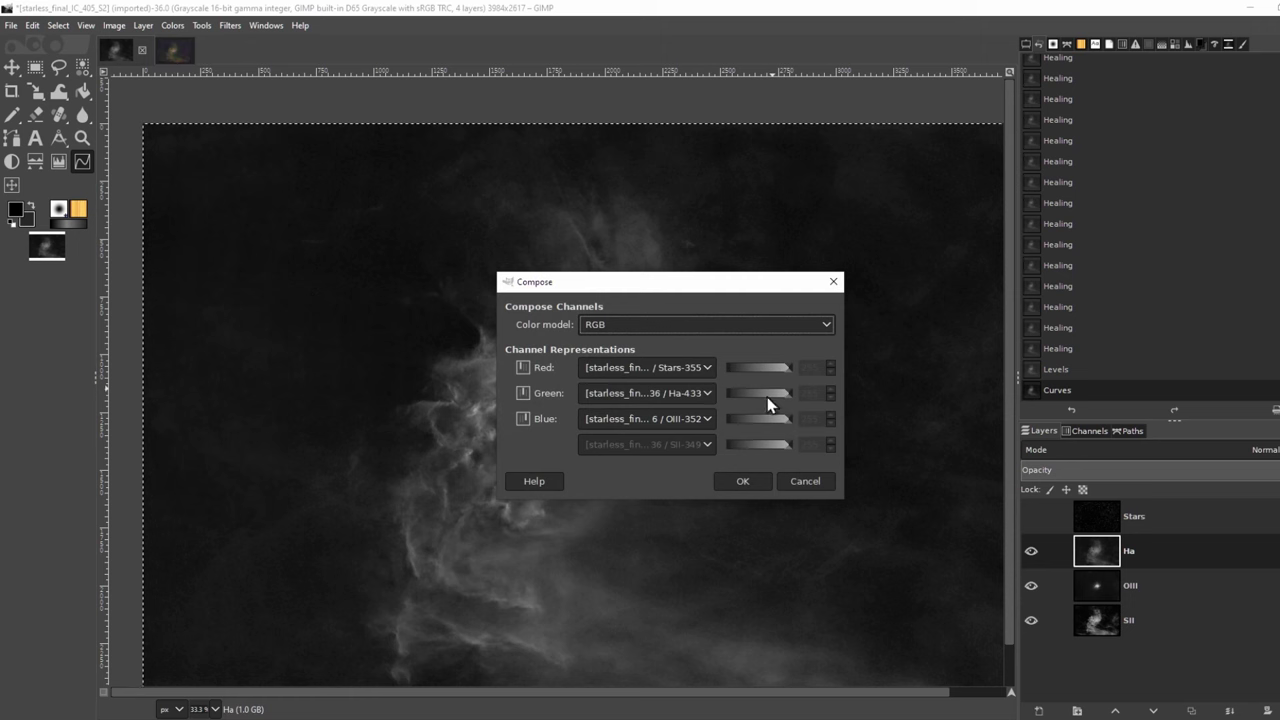
left_click(698, 370)
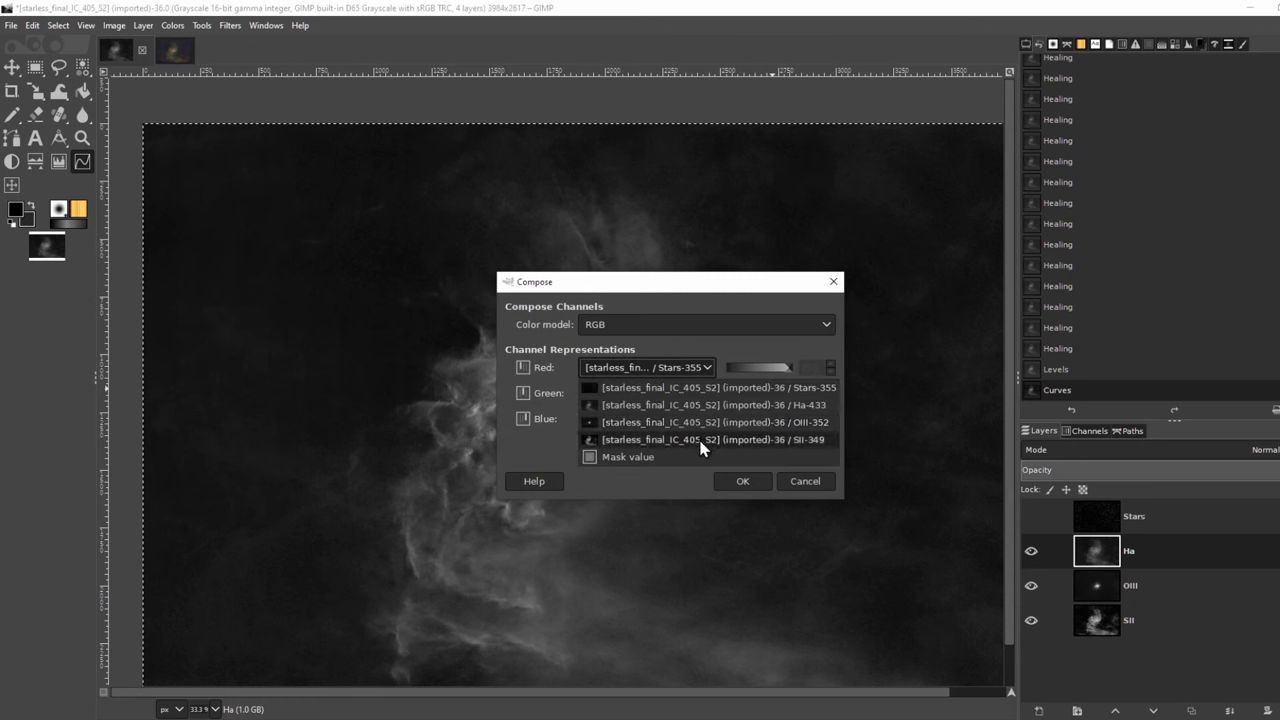
left_click(700, 448)
left_click(705, 395)
left_click(705, 402)
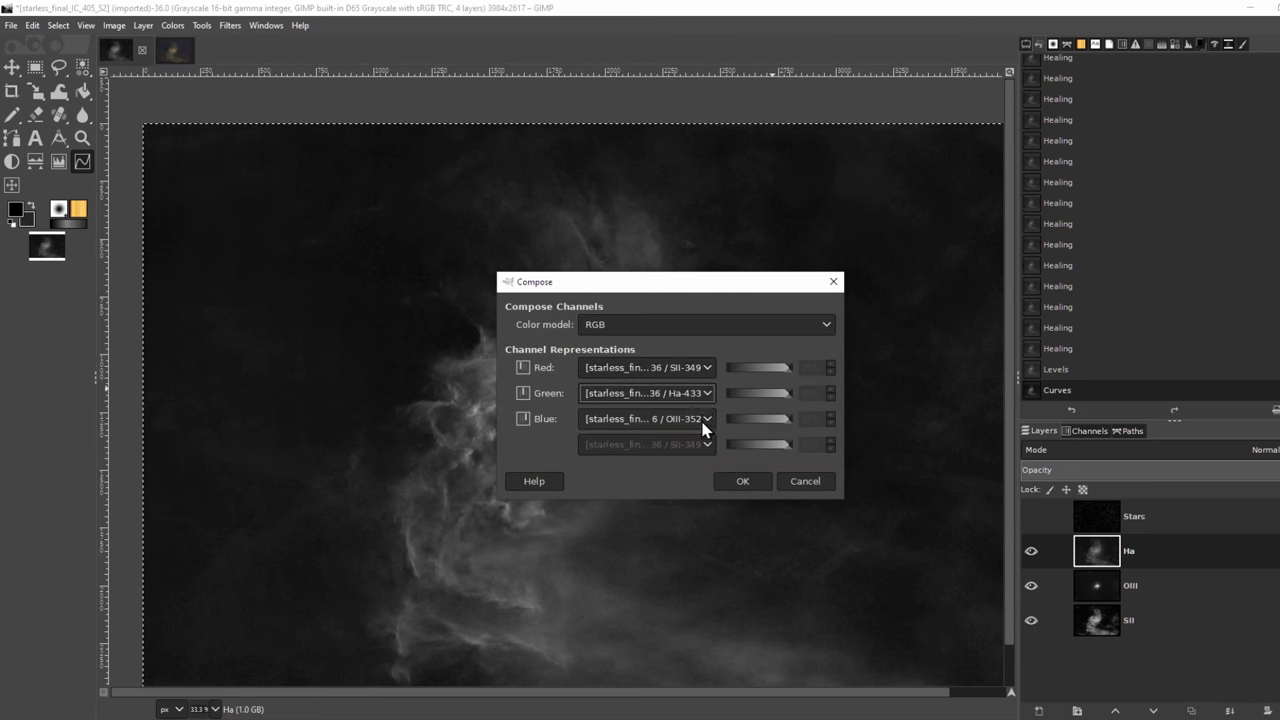
left_click(703, 420)
left_click(703, 424)
left_click(730, 481)
scroll(622, 406, "down", 2, "ctrl")
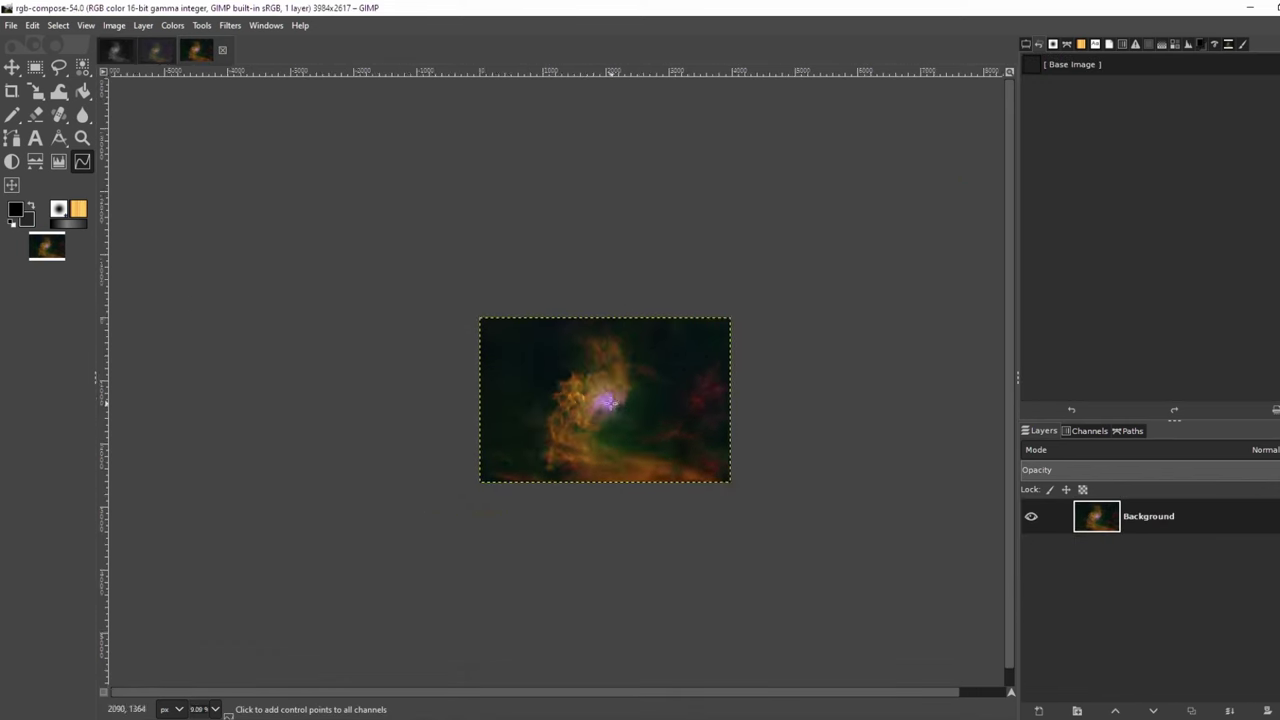
scroll(622, 408, "up", 7, "ctrl")
scroll(621, 418, "down", 4, "ctrl")
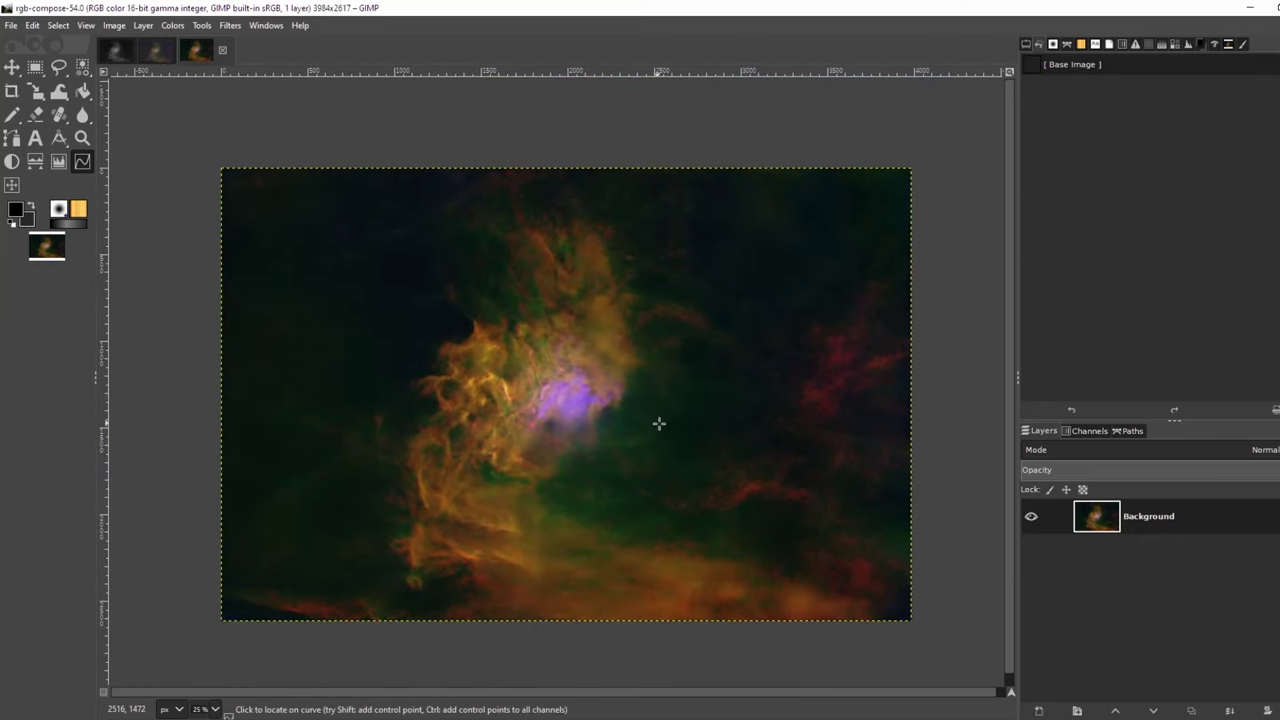
scroll(589, 408, "up", 1, "ctrl")
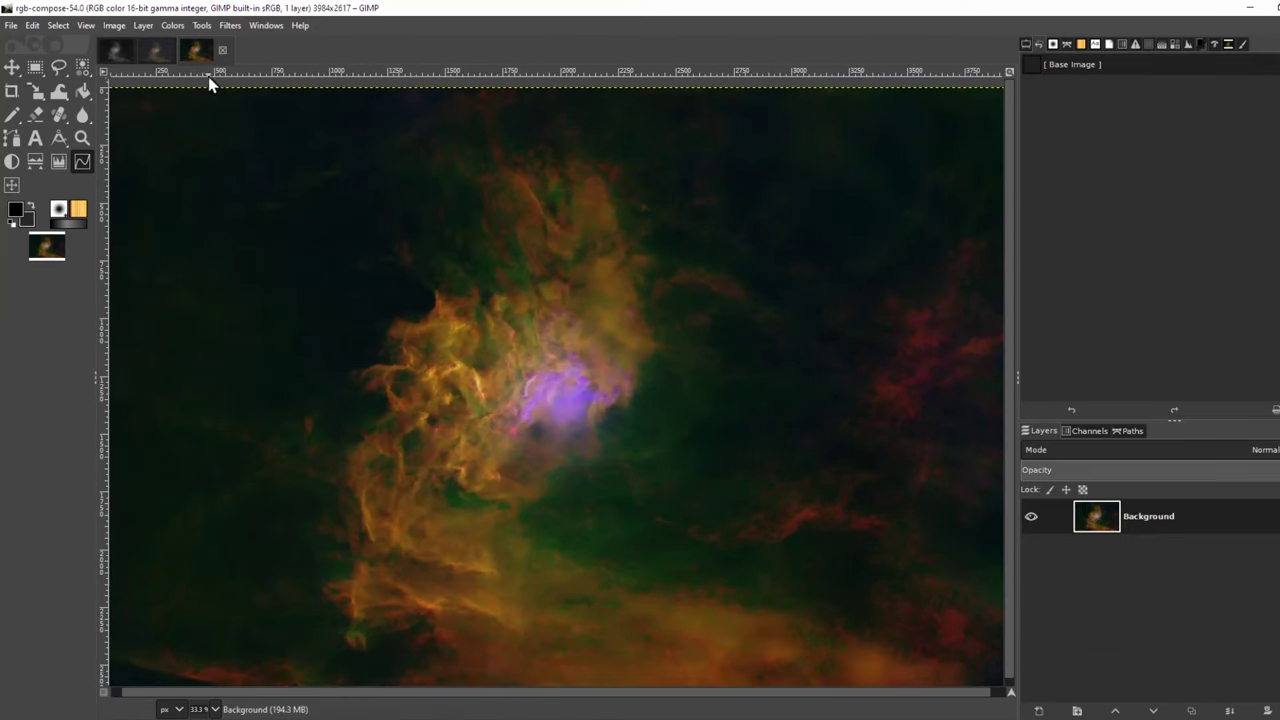
Step: Return to the starless layered image, lower Ha beneath SII, select SII and hide OIII
left_click(157, 50)
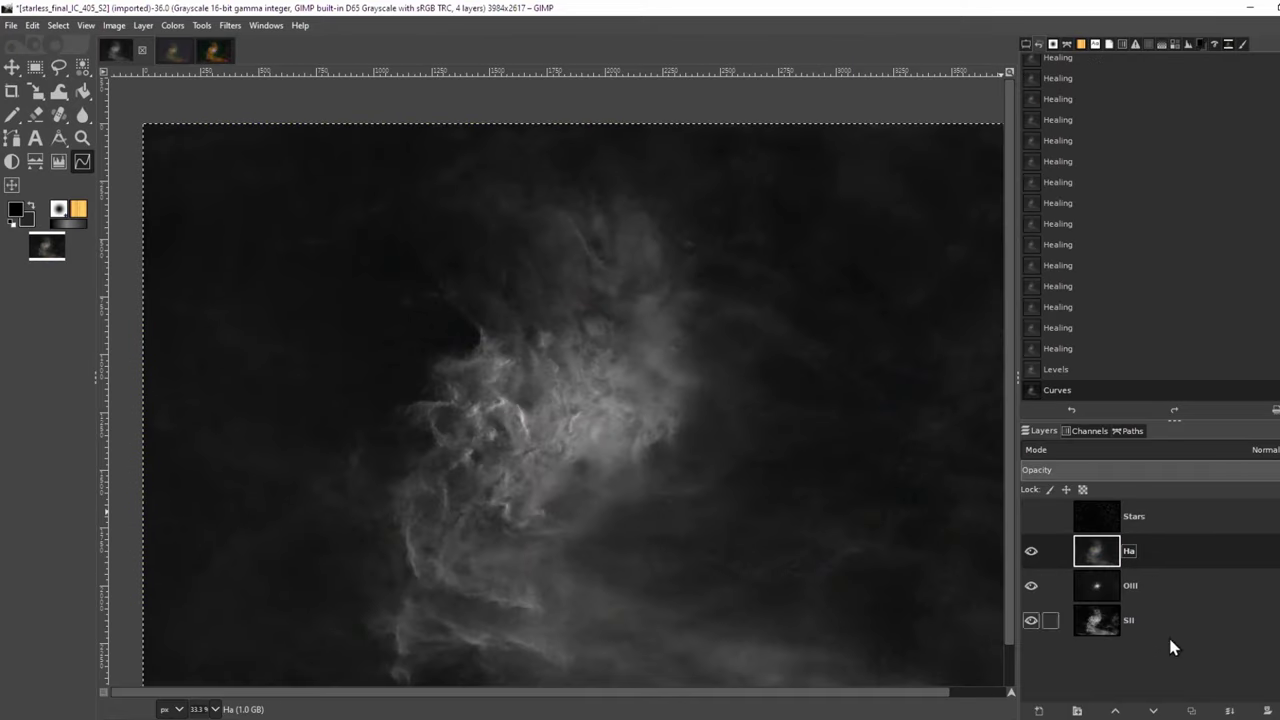
left_click(1153, 711)
left_click(1153, 711)
left_click(1128, 588)
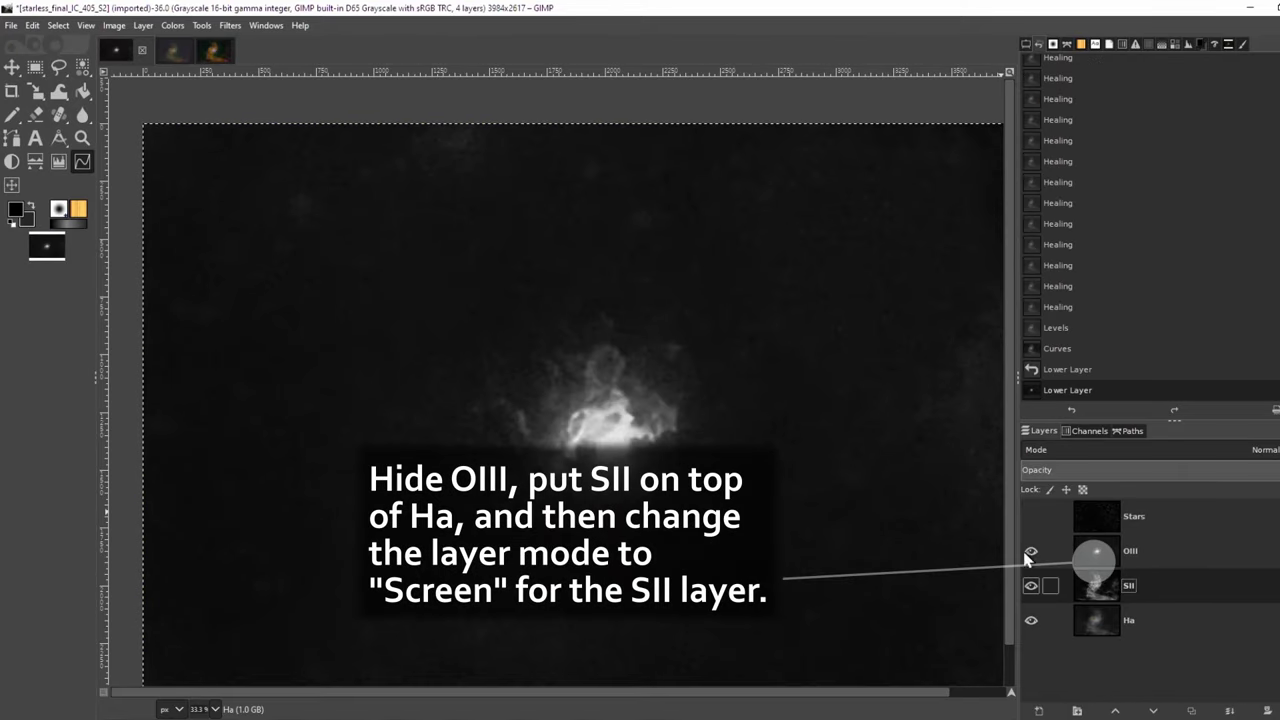
left_click(1030, 551)
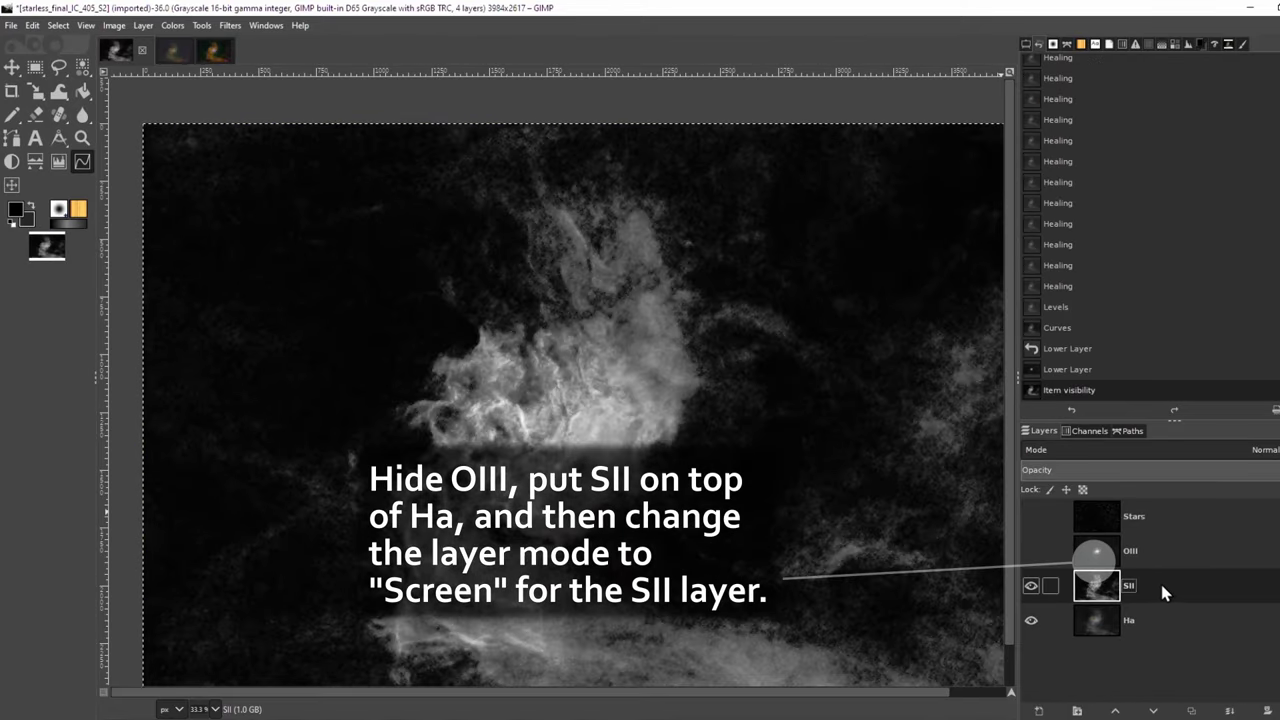
Step: Set the SII layer to Screen mode over Ha and reduce its opacity
left_click(1243, 449)
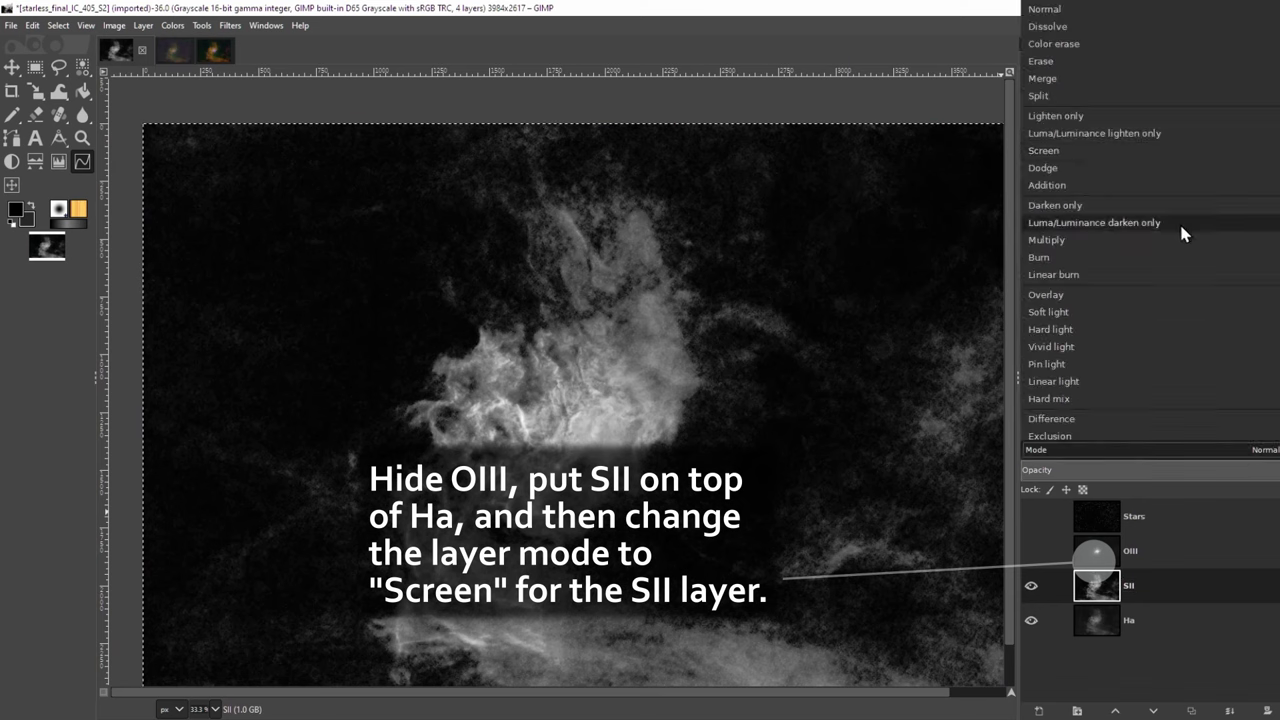
left_click(1106, 152)
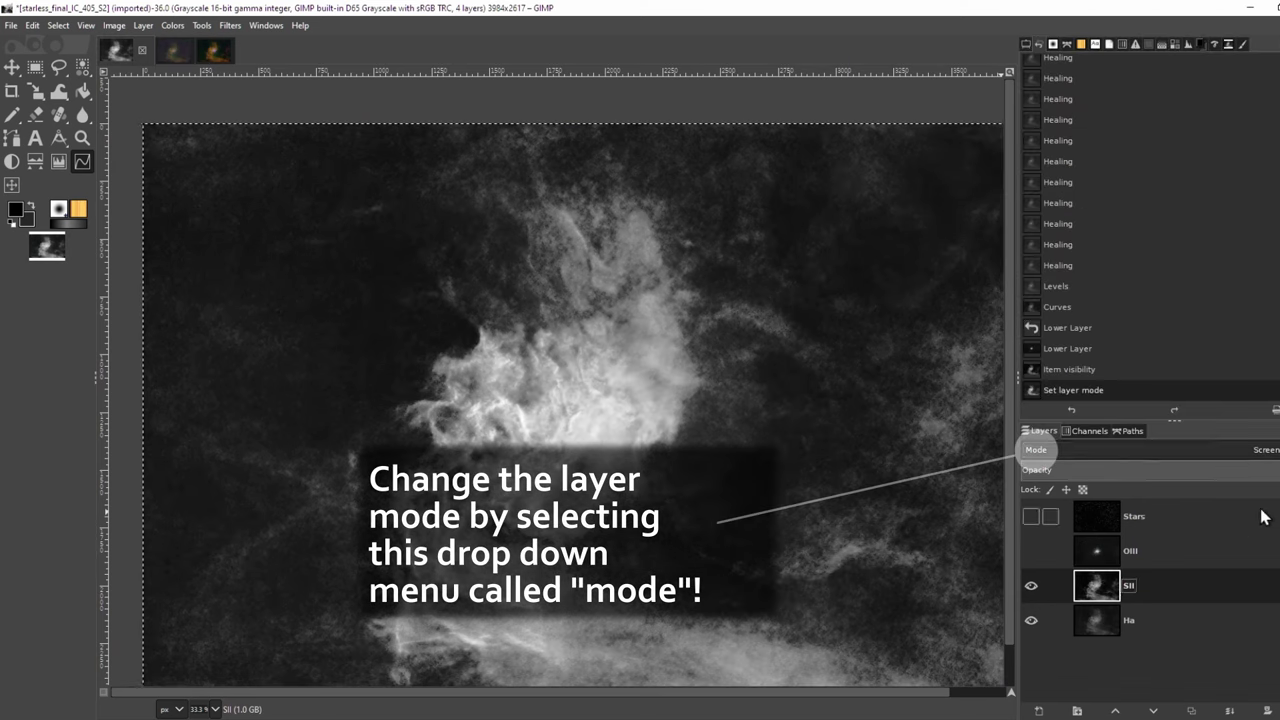
left_click_drag(1121, 470, 1060, 470)
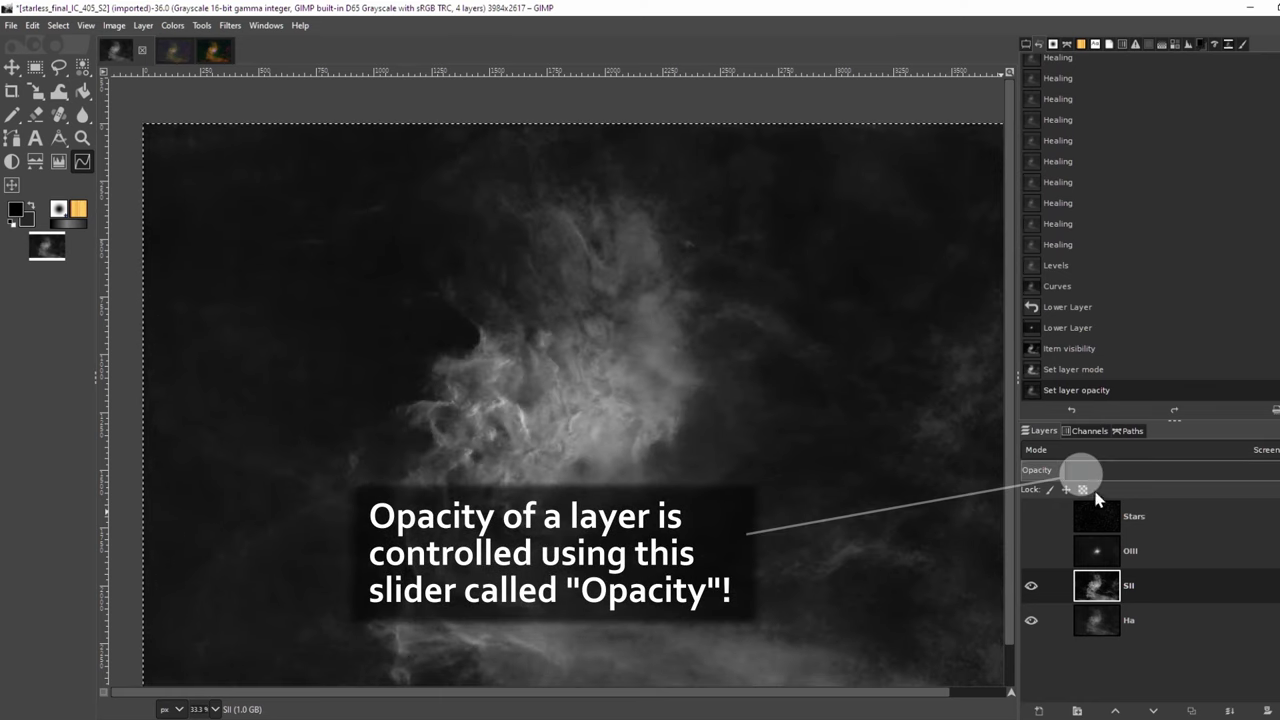
Step: Show the OIII layer, set it to Screen mode over SII and Ha, and reduce its opacity
left_click(1100, 552)
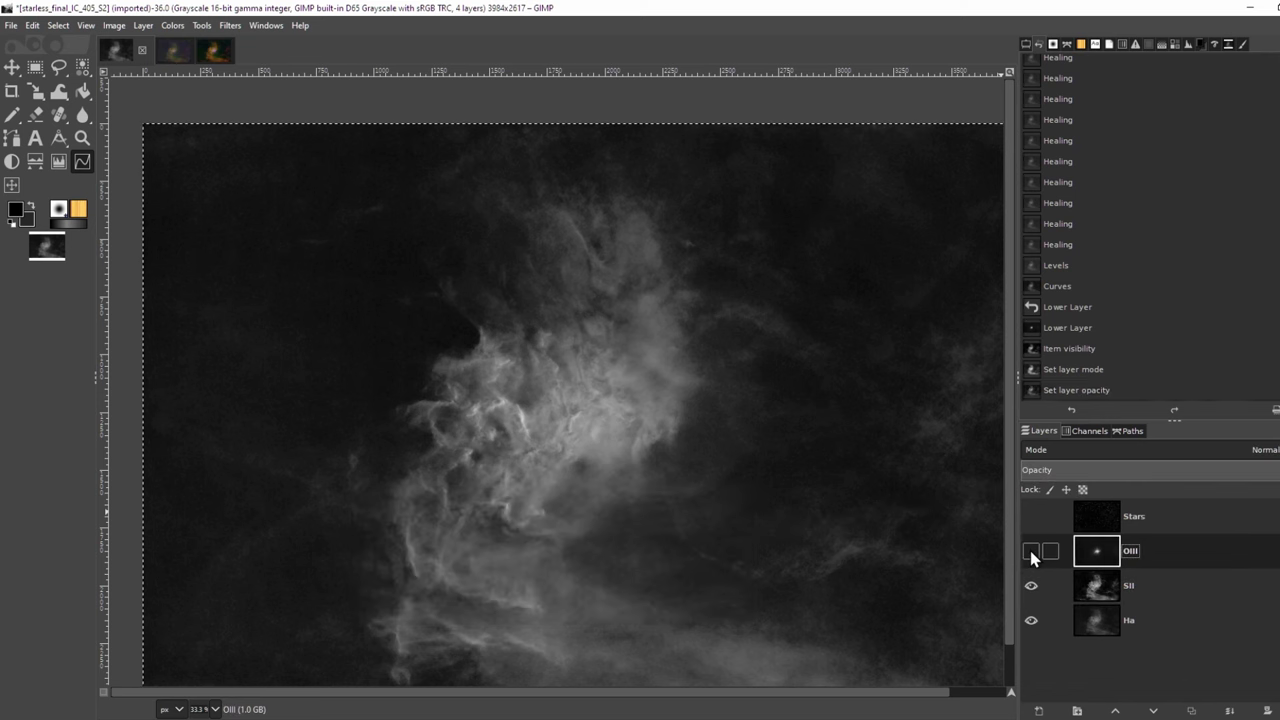
left_click(1031, 551)
left_click(1231, 452)
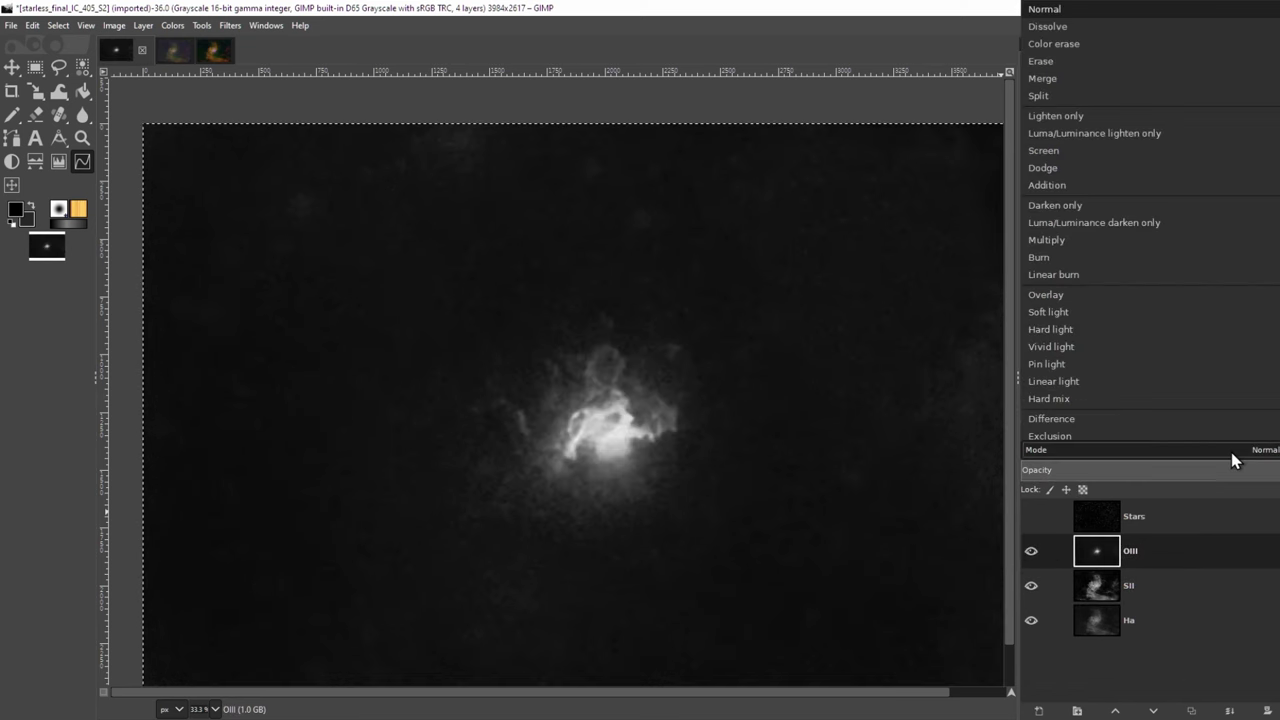
scroll(1165, 304, "down", 3)
scroll(1142, 330, "up", 5)
left_click(1130, 139)
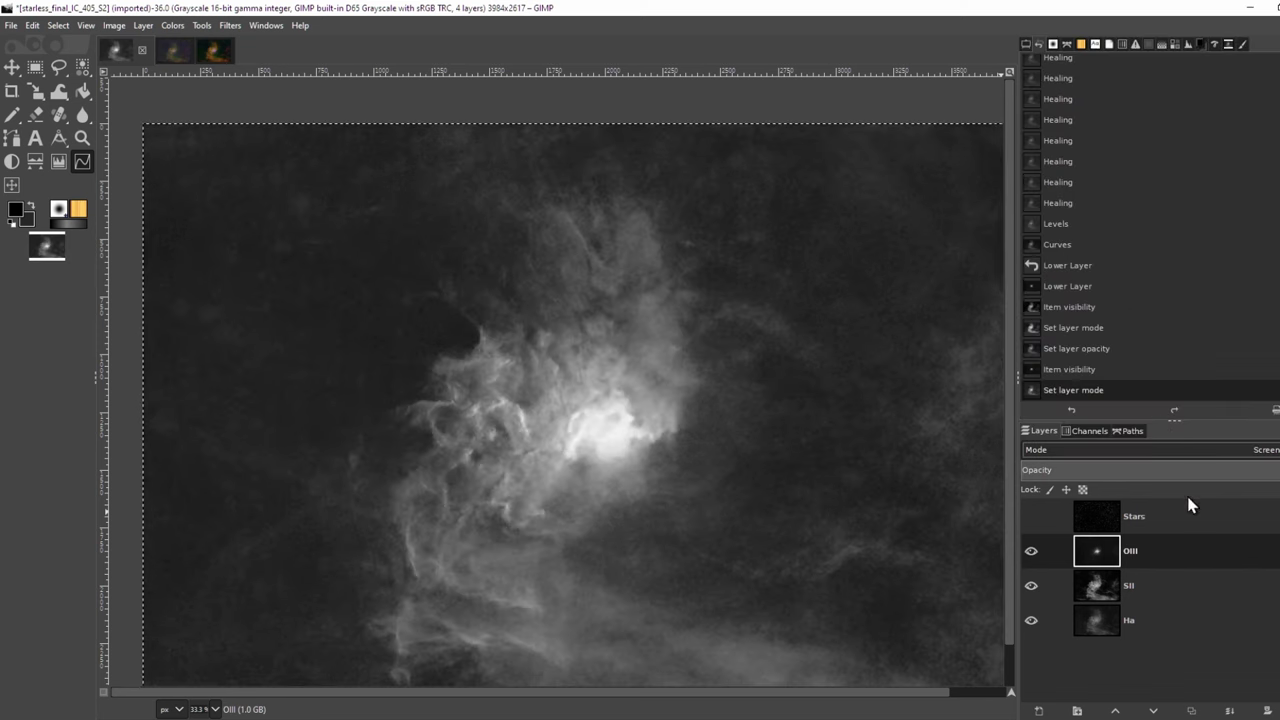
mouse_move(1204, 470)
left_mouse_down()
mouse_move(1066, 472)
mouse_move(1179, 472)
left_mouse_up()
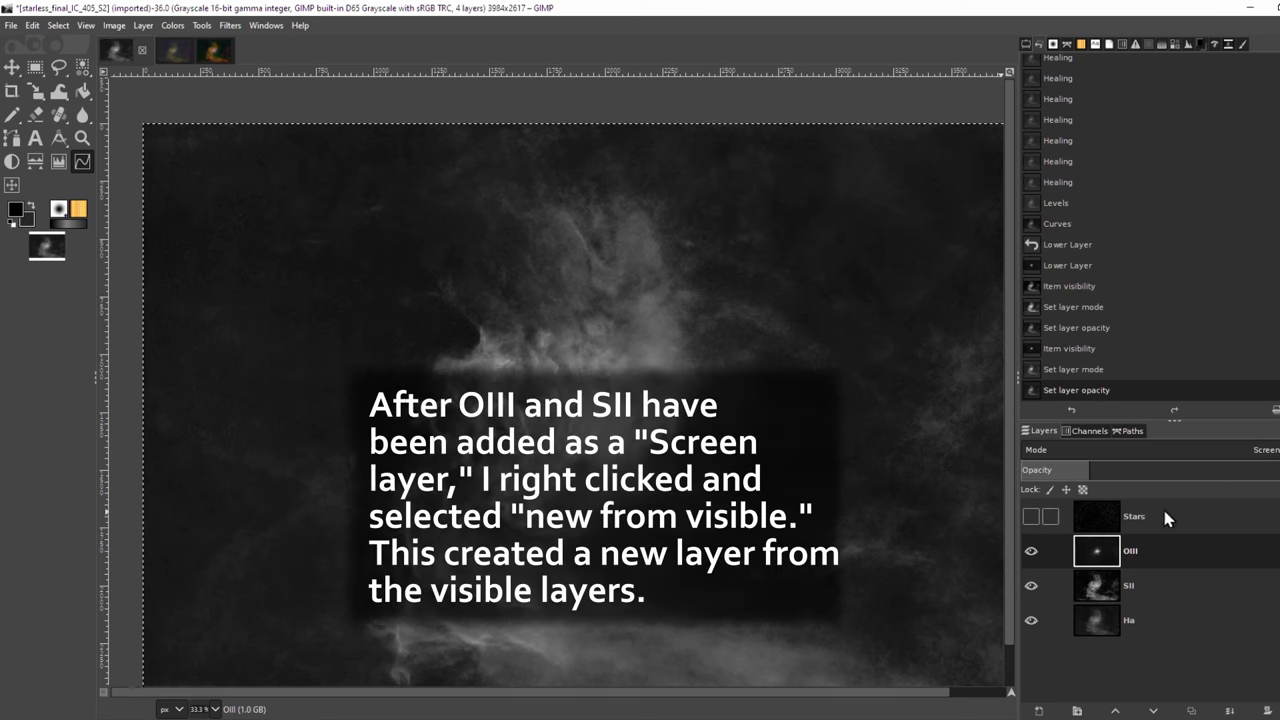
Step: Create a new layer from the visible Ha, SII and OIII blend, and raise a duplicate of OIII above it
right_click(1160, 547)
left_click(1212, 149)
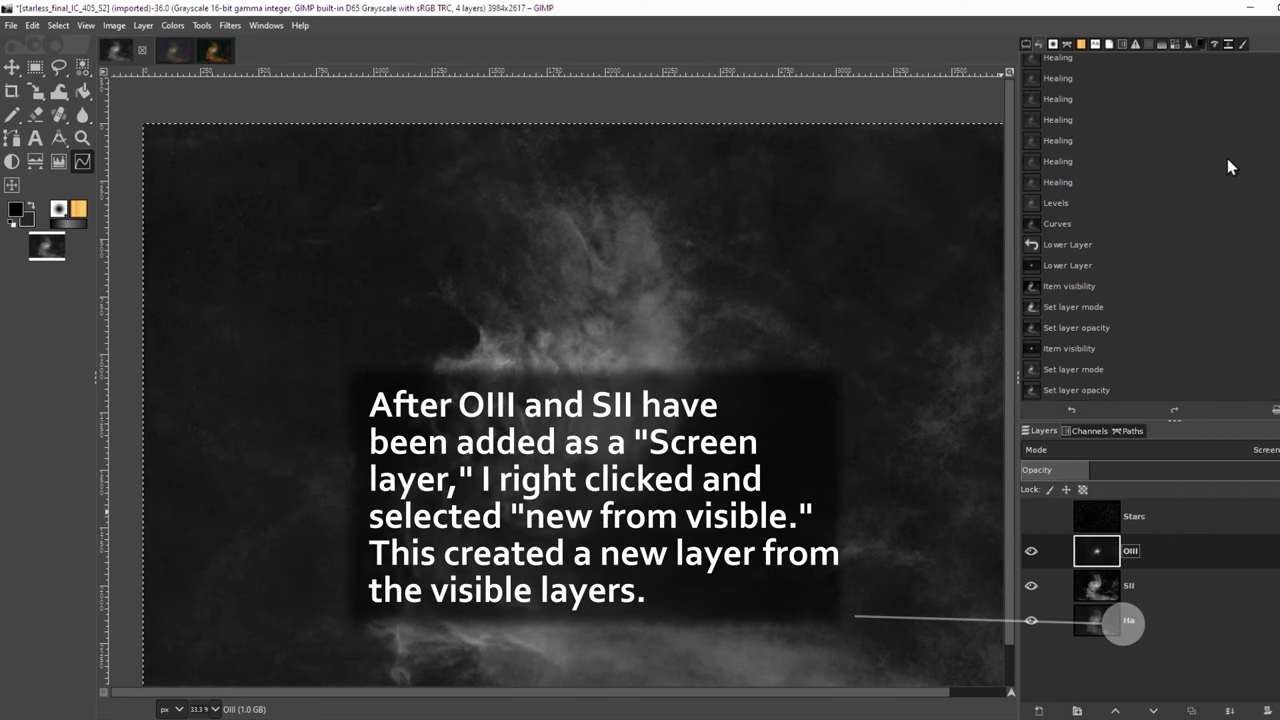
left_click(1182, 584)
left_click(1180, 550)
left_click(1155, 586)
left_click(1191, 711)
left_click(1117, 710)
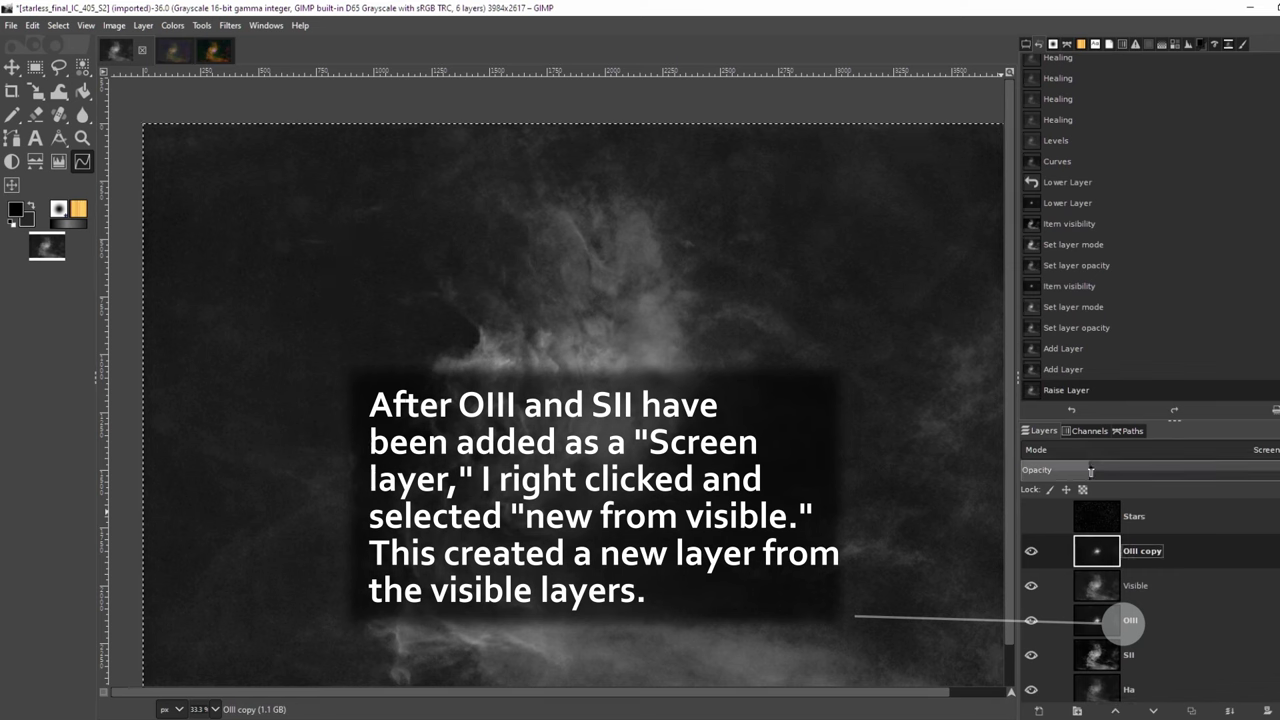
Step: Adjust the OIII copy layer's opacity and add a black, fully transparent layer mask to it
left_click(1091, 471)
right_click(1127, 568)
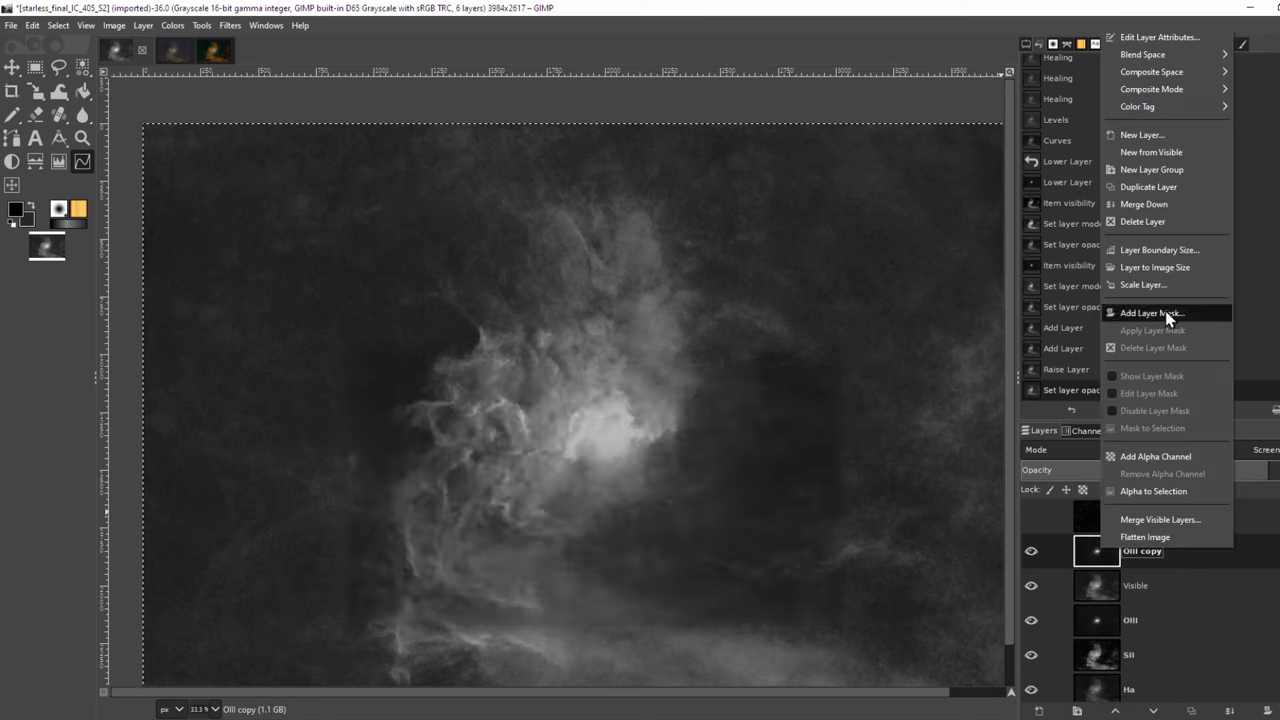
left_click(1171, 312)
left_click(1132, 284)
left_click(1171, 425)
Step: Set the foreground colour to white and paint the nebula's bright core into the OIII copy mask with the Pencil
left_click(16, 209)
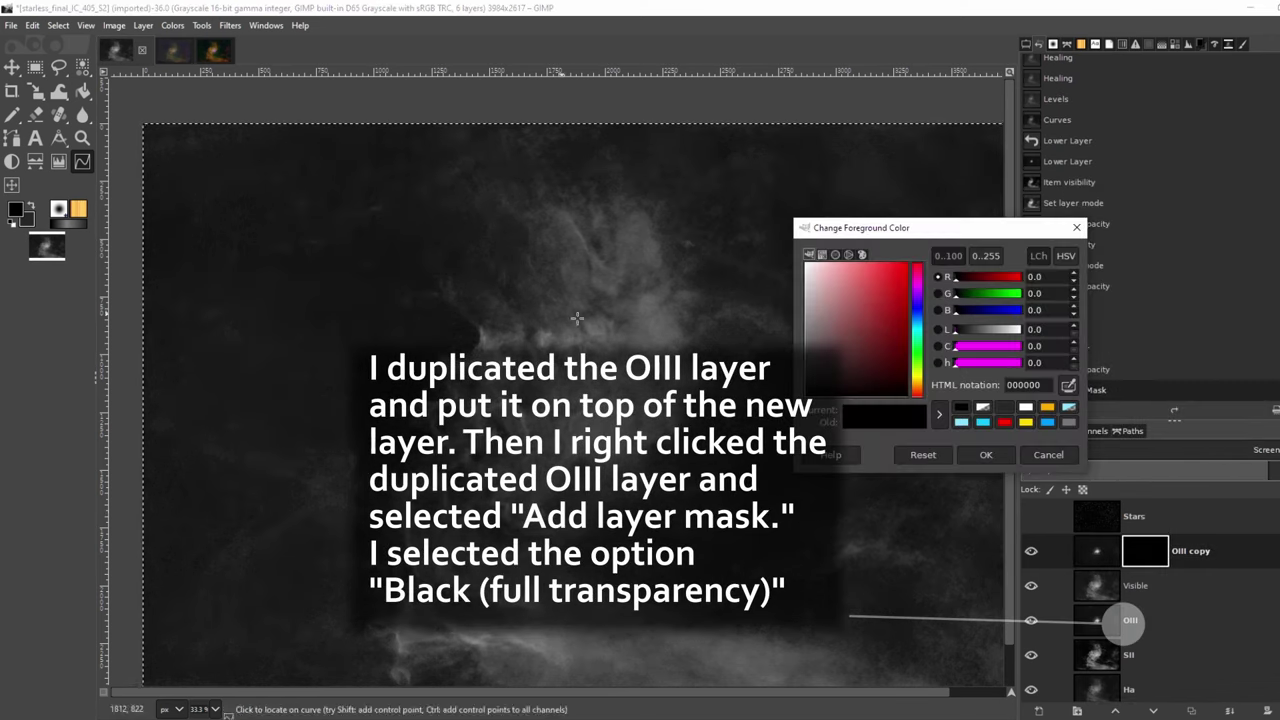
left_click(810, 265)
left_click(987, 456)
left_click(12, 115)
scroll(527, 305, "up", 4, "ctrl")
left_click(1028, 46)
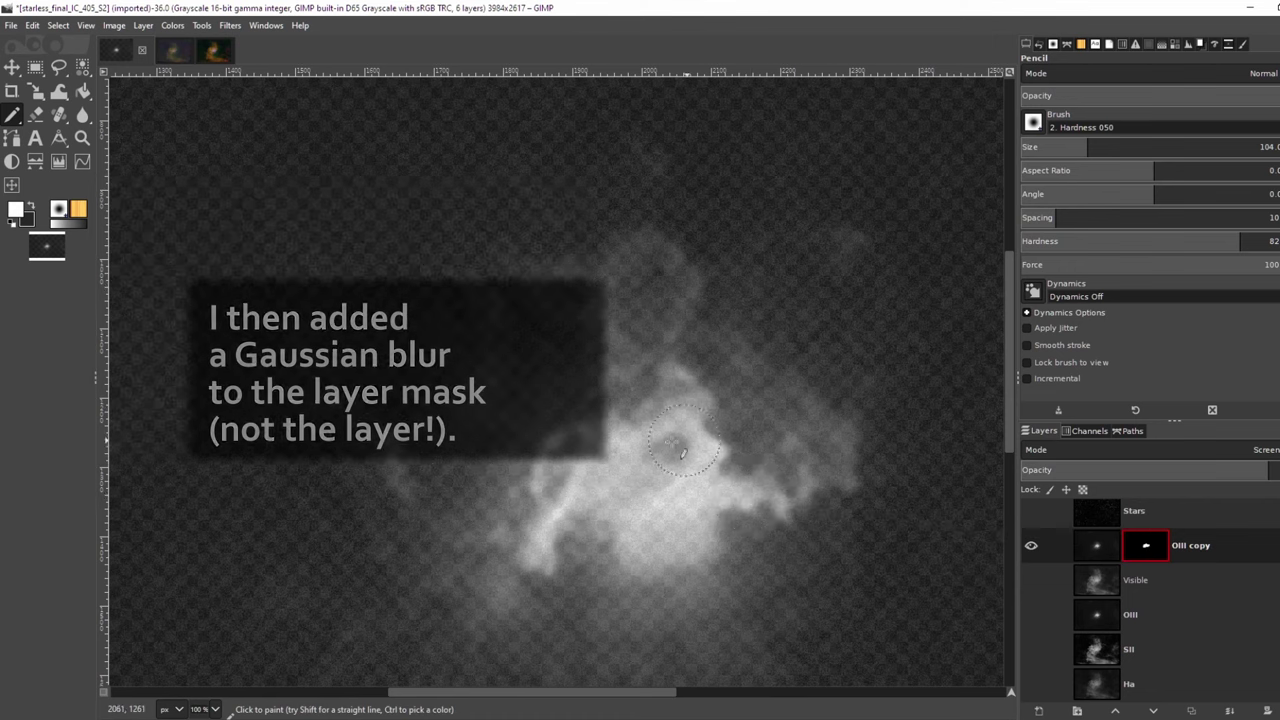
Step: Apply a Gaussian Blur to the OIII copy's layer mask and inspect the softened mask
left_click(231, 26)
mouse_move(250, 126)
left_click(460, 144)
left_click_drag(850, 188, 873, 188)
left_click(991, 409)
left_click(1150, 548, "alt")
left_click(1150, 548, "alt")
left_click(1150, 548, "ctrl")
Step: Show the Visible layer beneath and reduce the opacity of the OIII copy layer
left_click(1031, 580)
left_click(1097, 545)
left_click(1133, 467)
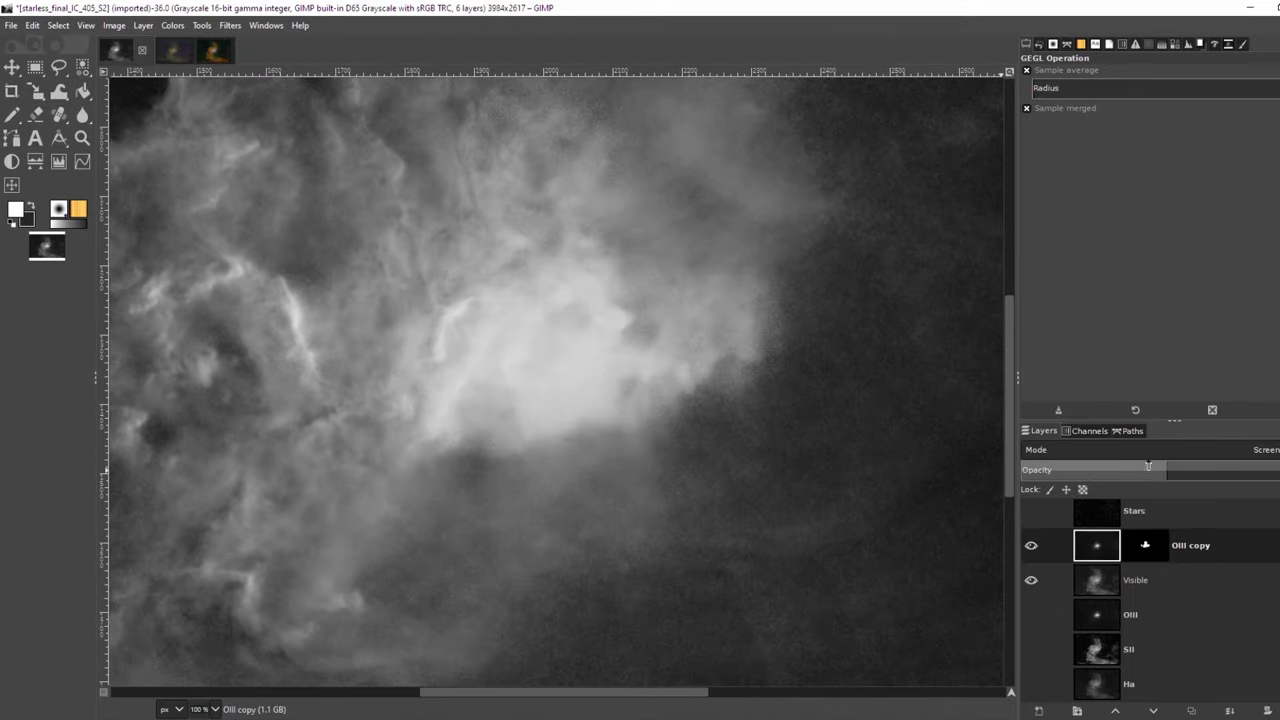
mouse_move(1148, 467)
left_mouse_down()
mouse_move(1128, 468)
mouse_move(1157, 468)
left_mouse_up()
Step: Blur the OIII copy's layer mask again with a Gaussian Blur of 34.35, and compare the image with that layer hidden and shown
left_click(1145, 546)
left_click(231, 26)
mouse_move(250, 126)
left_click(460, 144)
left_click_drag(875, 188, 911, 188)
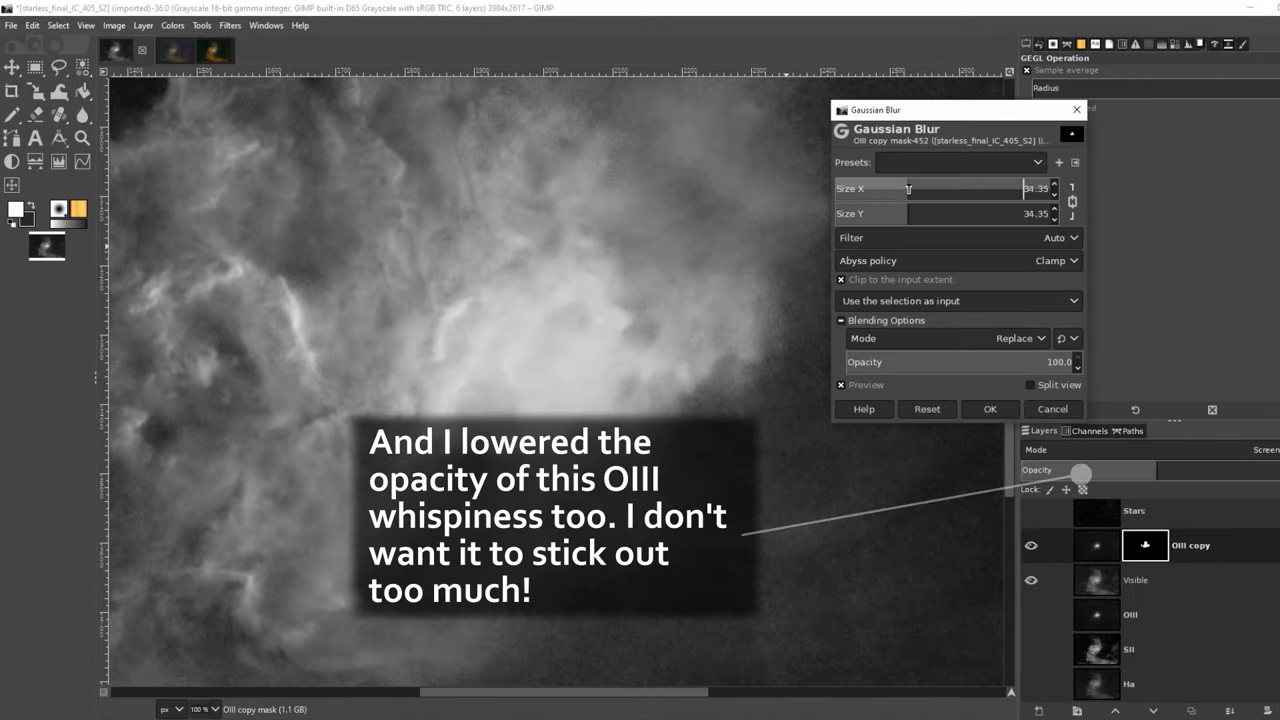
left_click(990, 409)
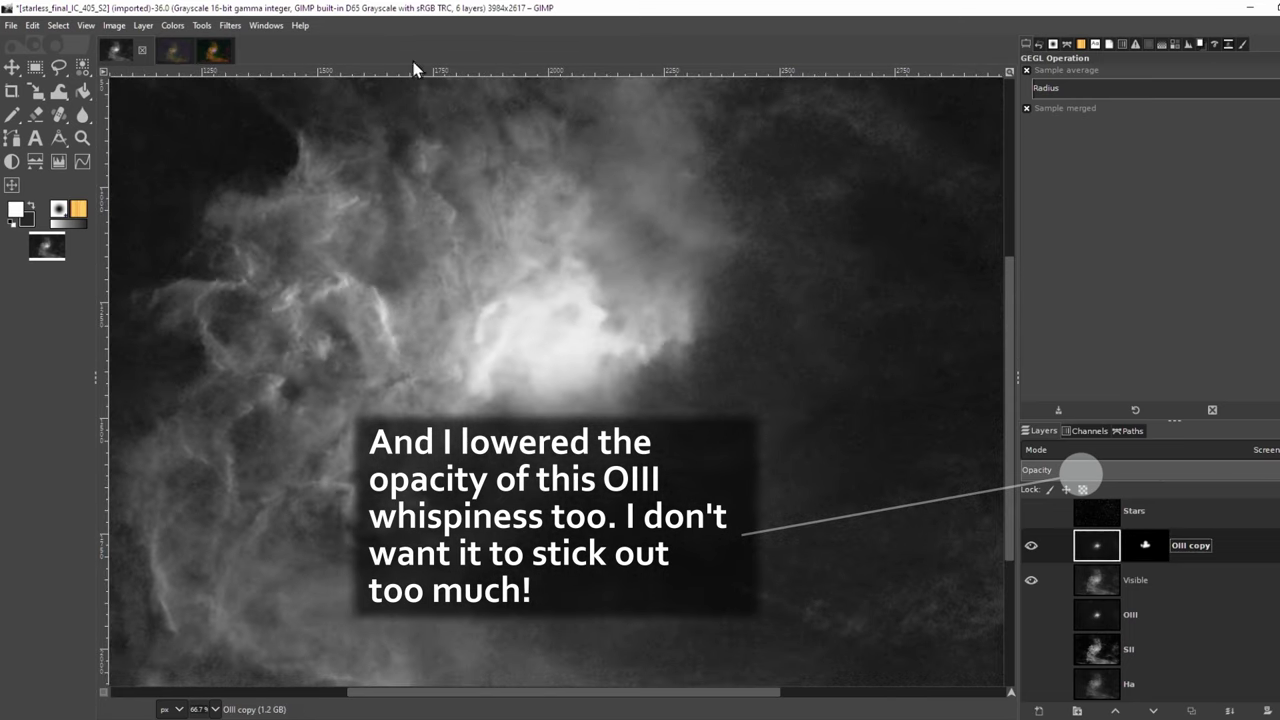
left_click(1031, 546)
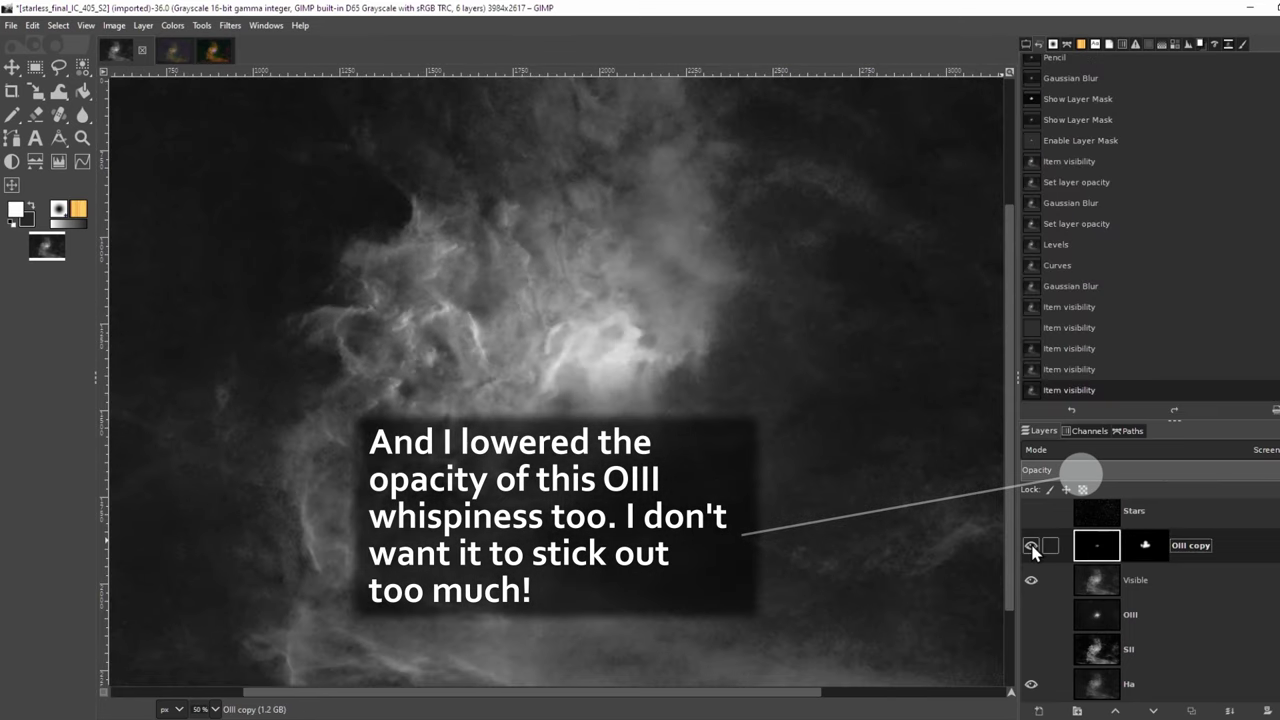
left_click(1031, 546)
left_click(1031, 546)
left_click(1031, 546)
left_click(1031, 546)
Step: Create a new layer from the visible blend and name it "Luminance Layer with SHO"
right_click(1195, 548)
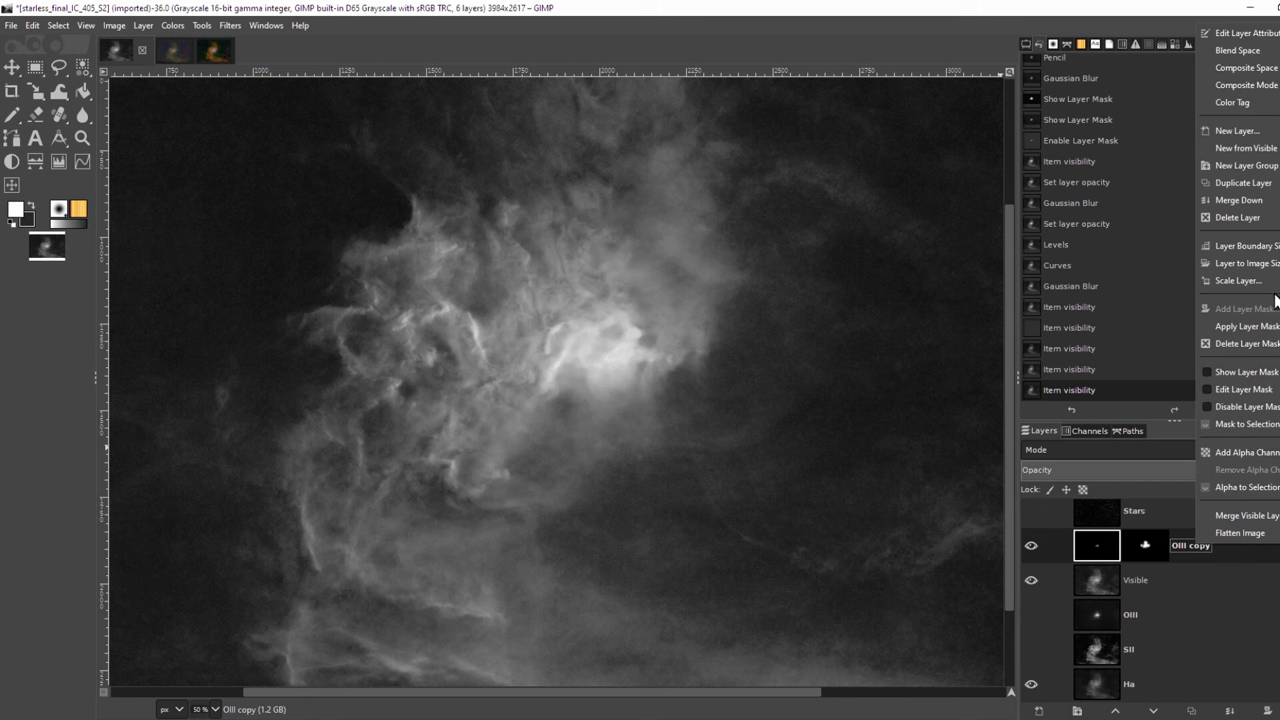
left_click(1267, 157)
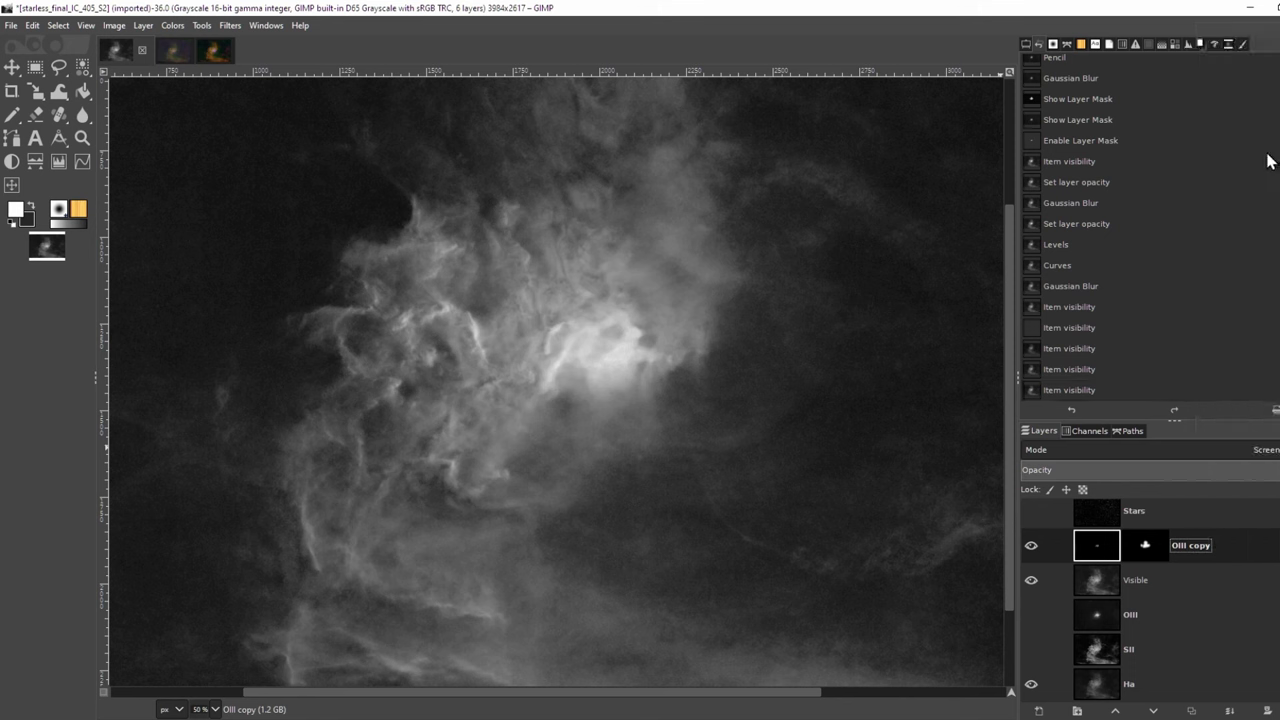
double_click(1173, 548)
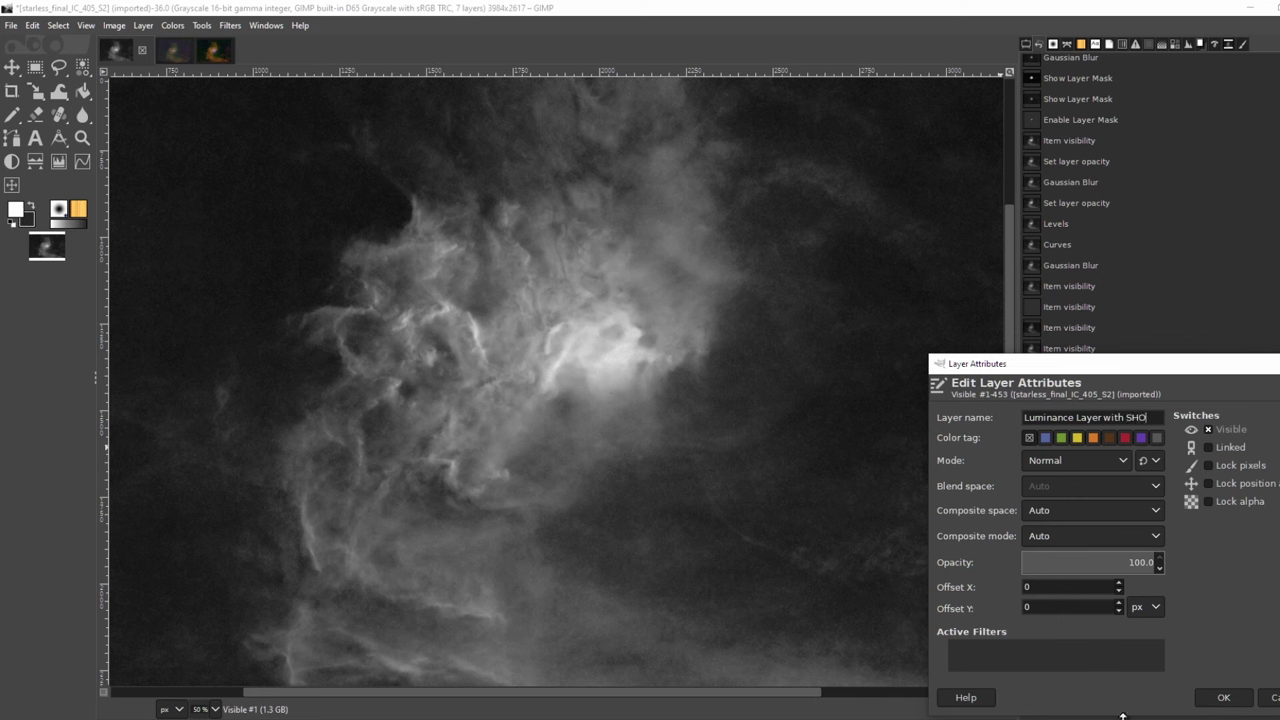
left_click(1224, 698)
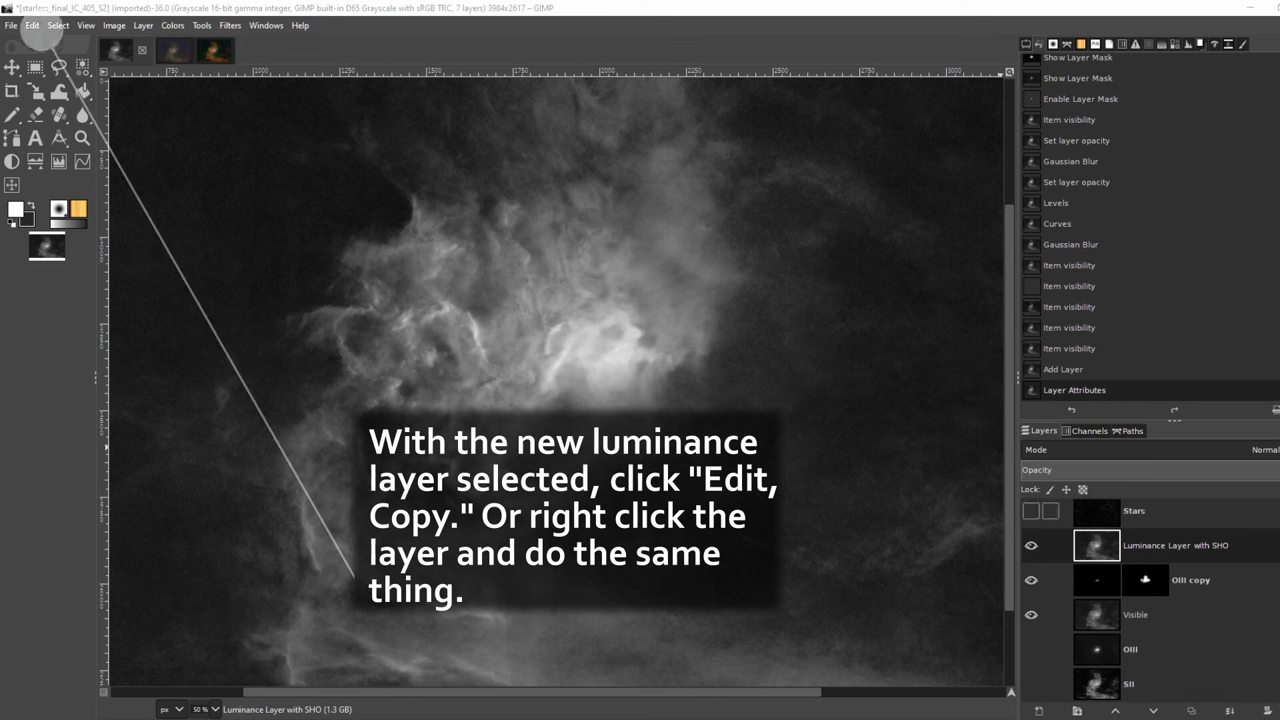
Step: Copy the Luminance Layer with SHO to the clipboard
right_click(1185, 550)
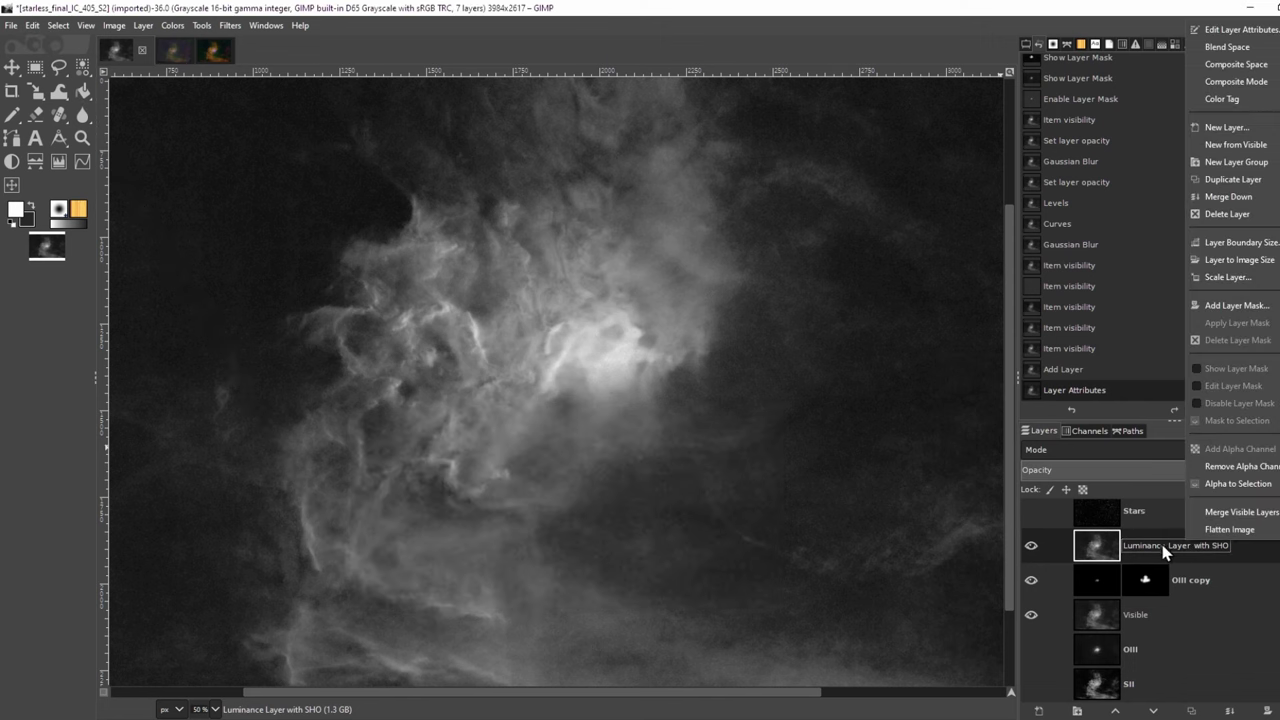
left_click(1167, 552)
left_click(33, 25)
left_click(80, 149)
Step: Switch to the RGB composed image, paste the copied luminance and turn the floating selection into a new layer
left_click(213, 50)
right_click(1150, 522)
left_click(33, 25)
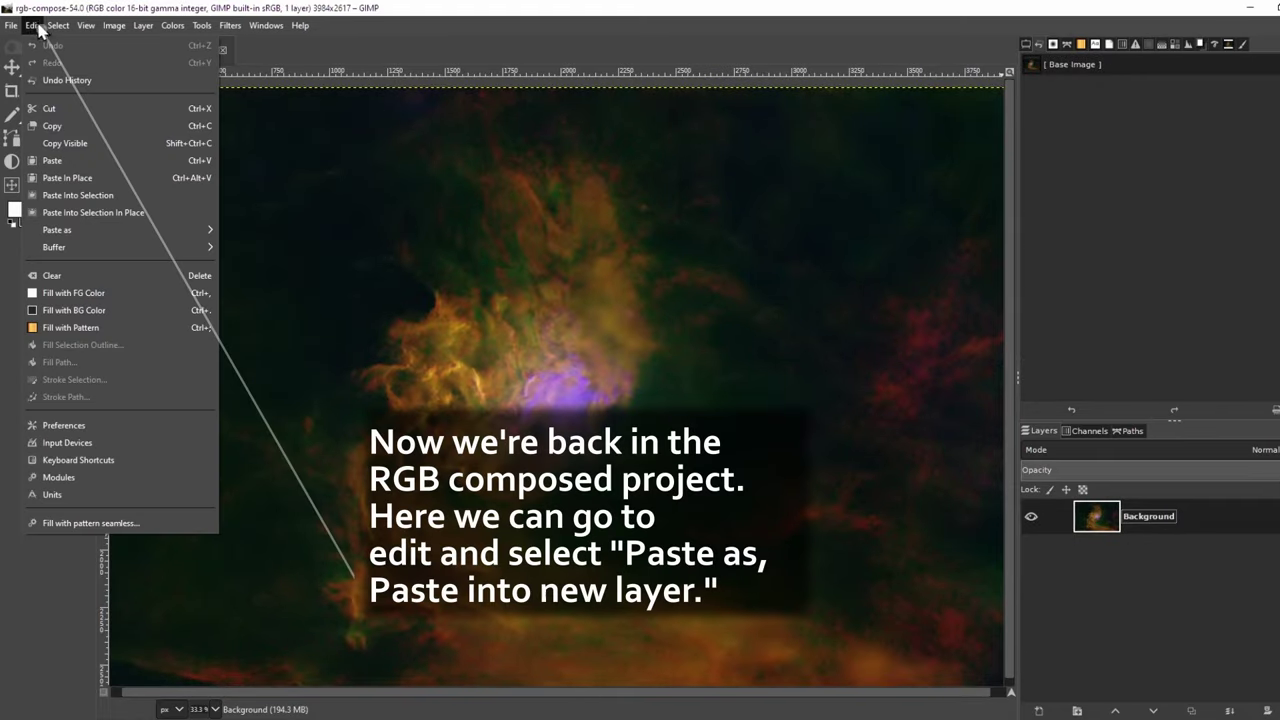
left_click(80, 165)
right_click(1170, 521)
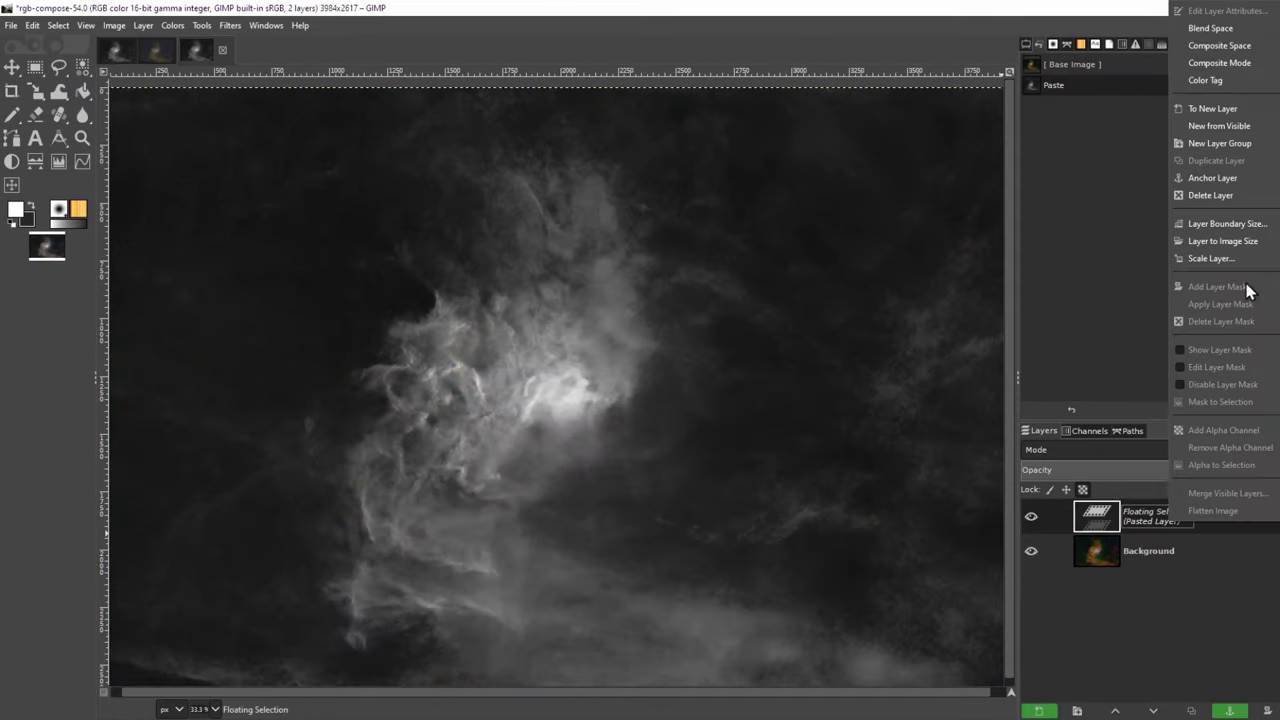
left_click(1232, 127)
key("ctrl+z")
right_click(1222, 565)
left_click(1210, 187)
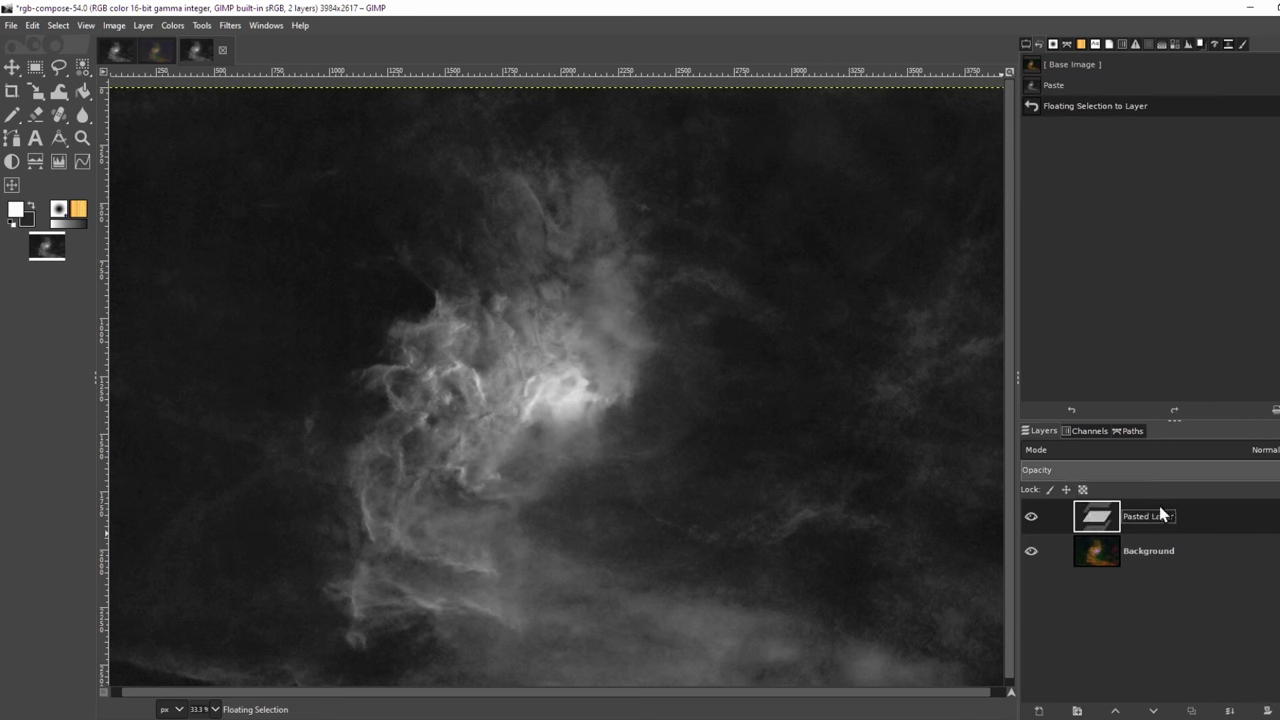
Step: Rename the pasted layer "Luminance." and lower it beneath the Background colour layer
left_click(1166, 505)
type("Luminance.")
key("Return")
left_click(1154, 710)
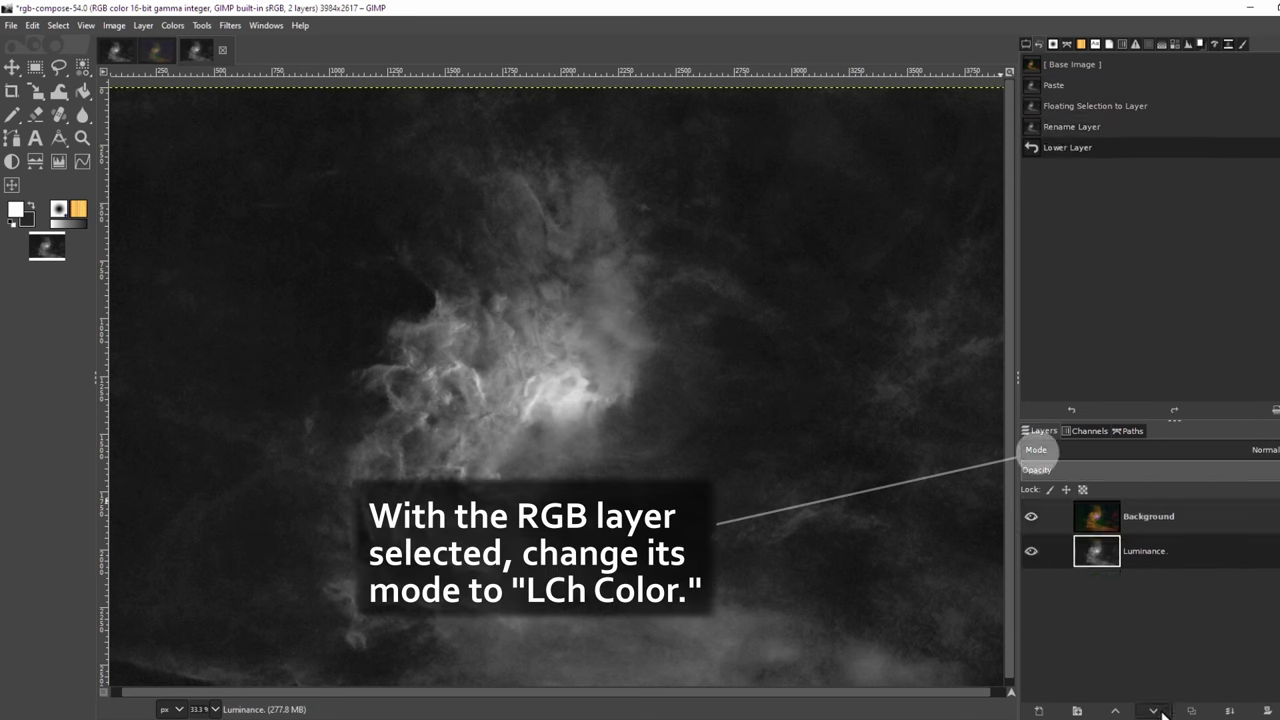
Step: Set the Background layer's mode to LCh Color over the luminance layer and inspect the nebula up close
left_click(1150, 517)
left_click(1255, 450)
scroll(1240, 396, "down", 3)
left_click(1229, 394)
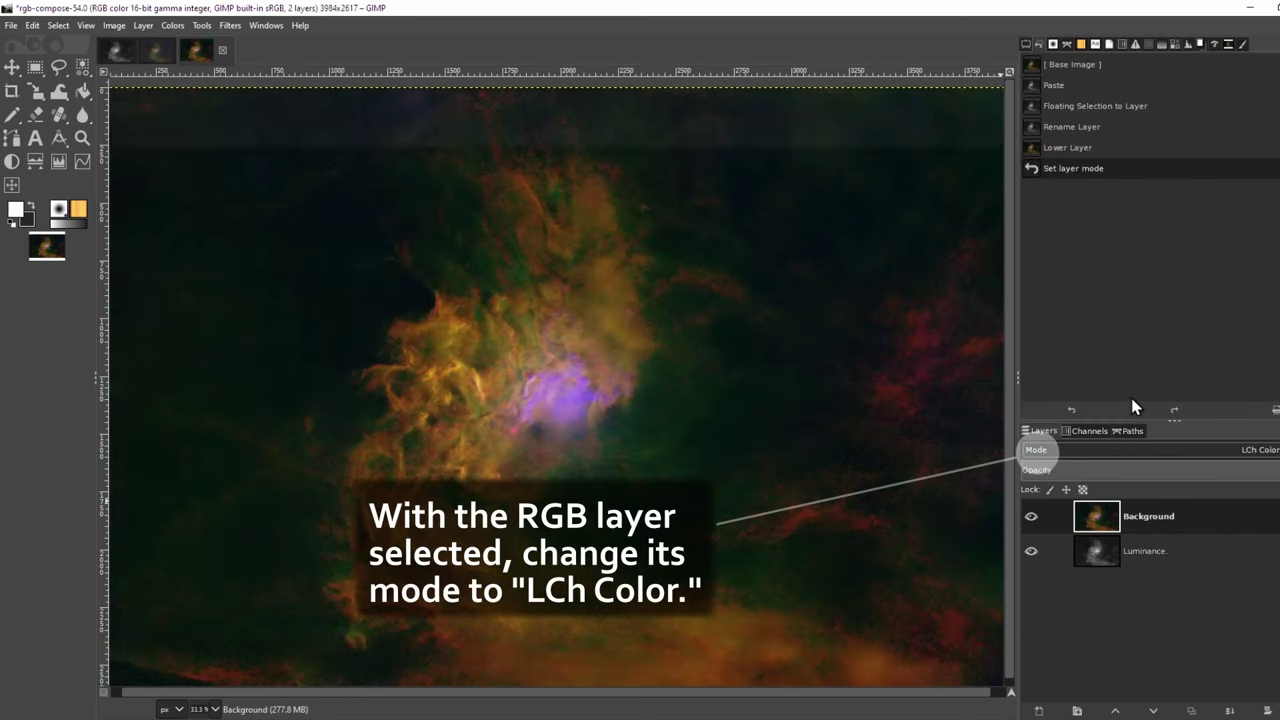
scroll(541, 473, "up", 6)
scroll(540, 472, "down", 5)
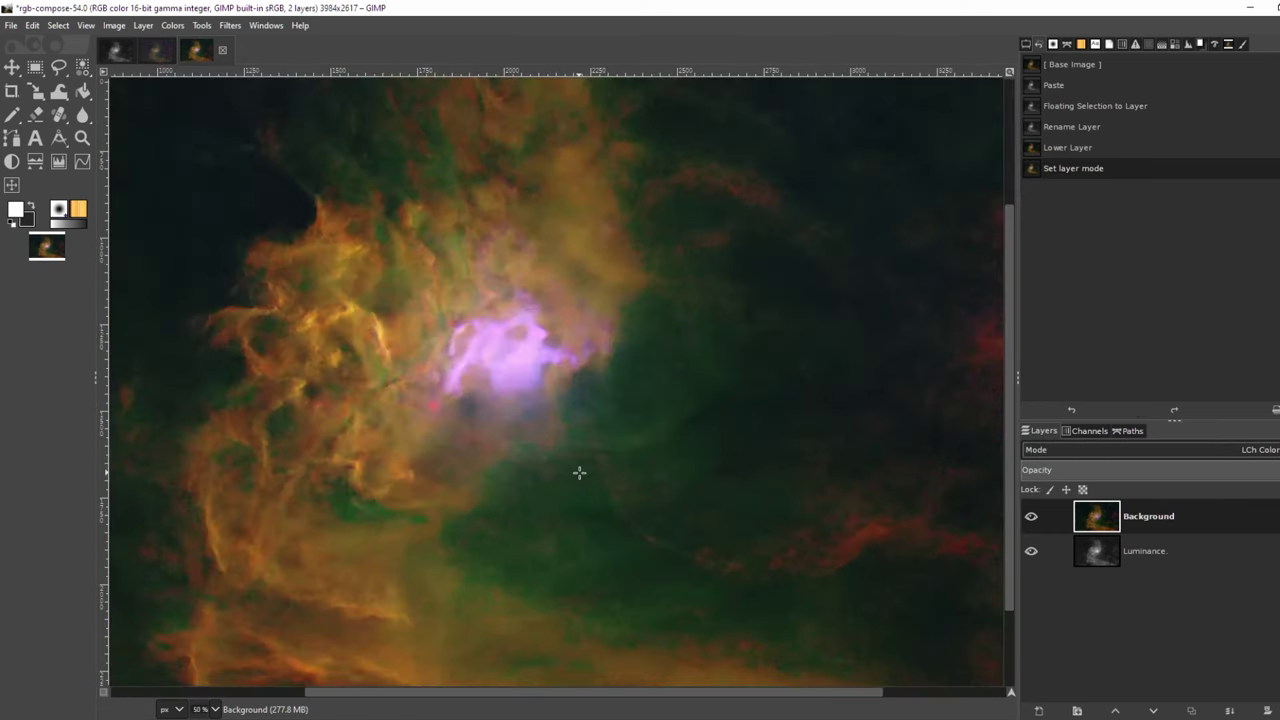
scroll(686, 440, "down", 1)
left_click_drag(686, 435, 544, 427)
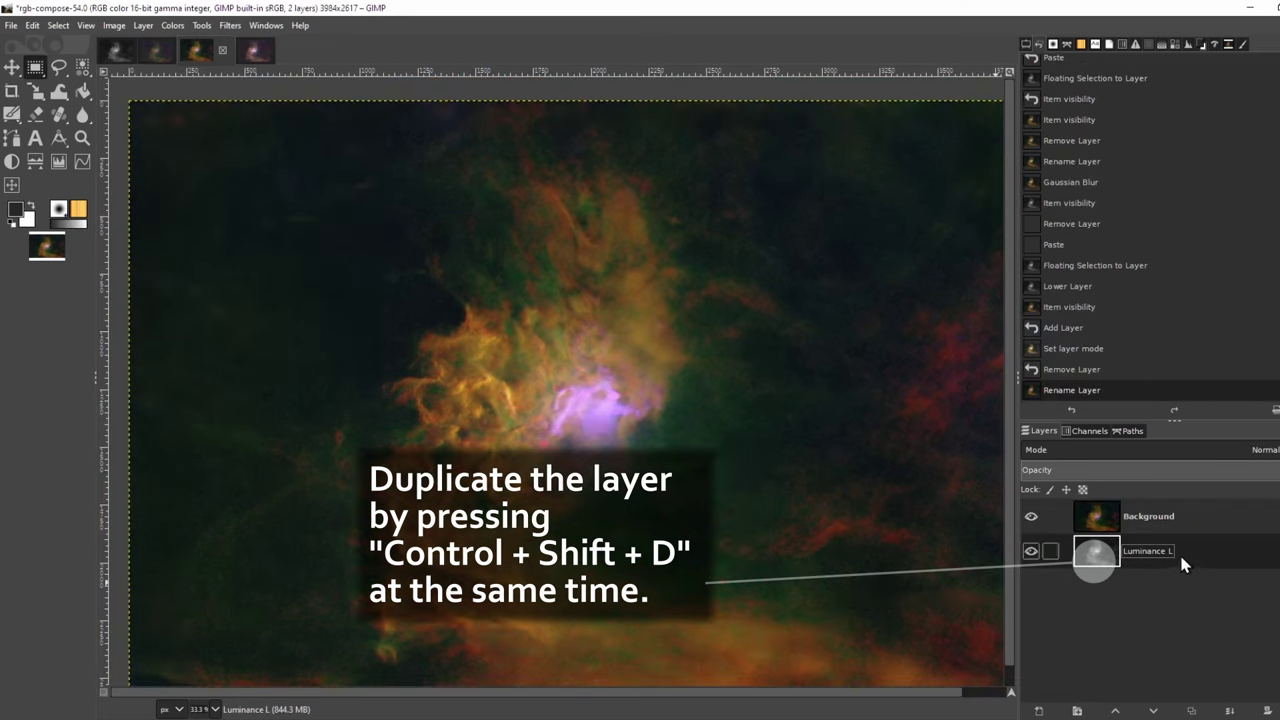
Step: Duplicate the Luminance L layer and name the copy "Screen L"
key("ctrl+shift+d")
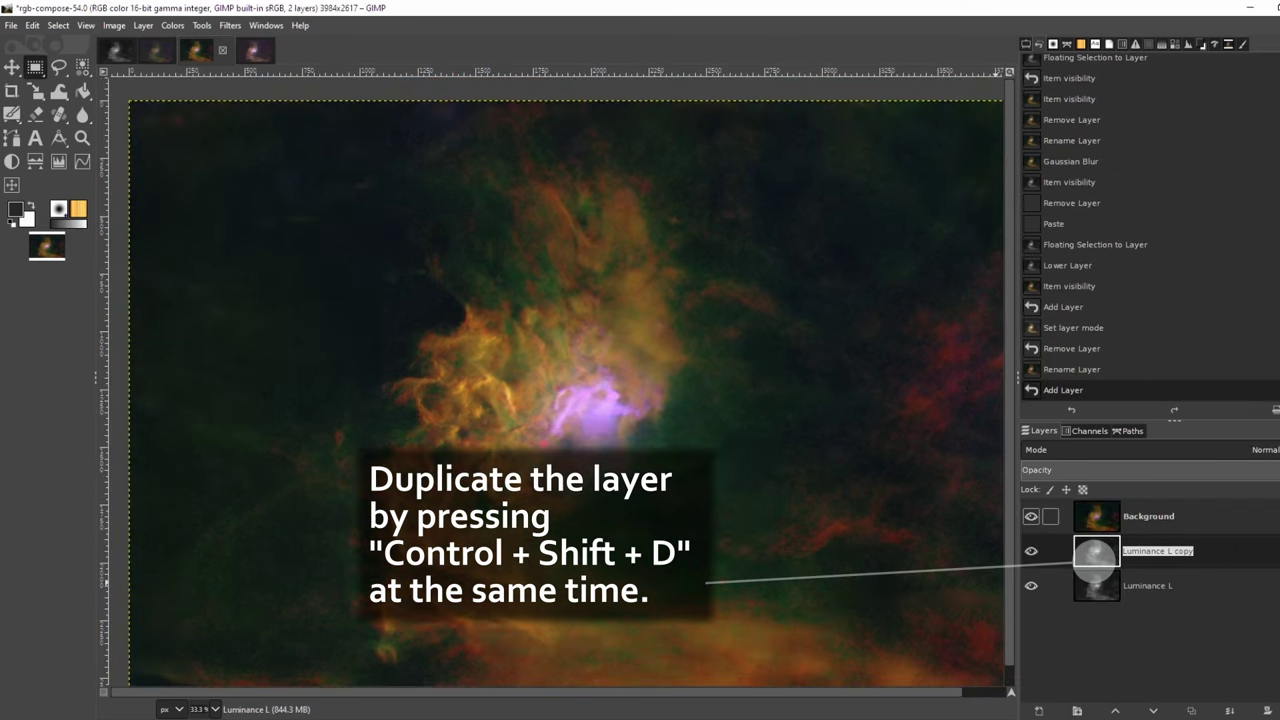
type("Screen L")
key("Return")
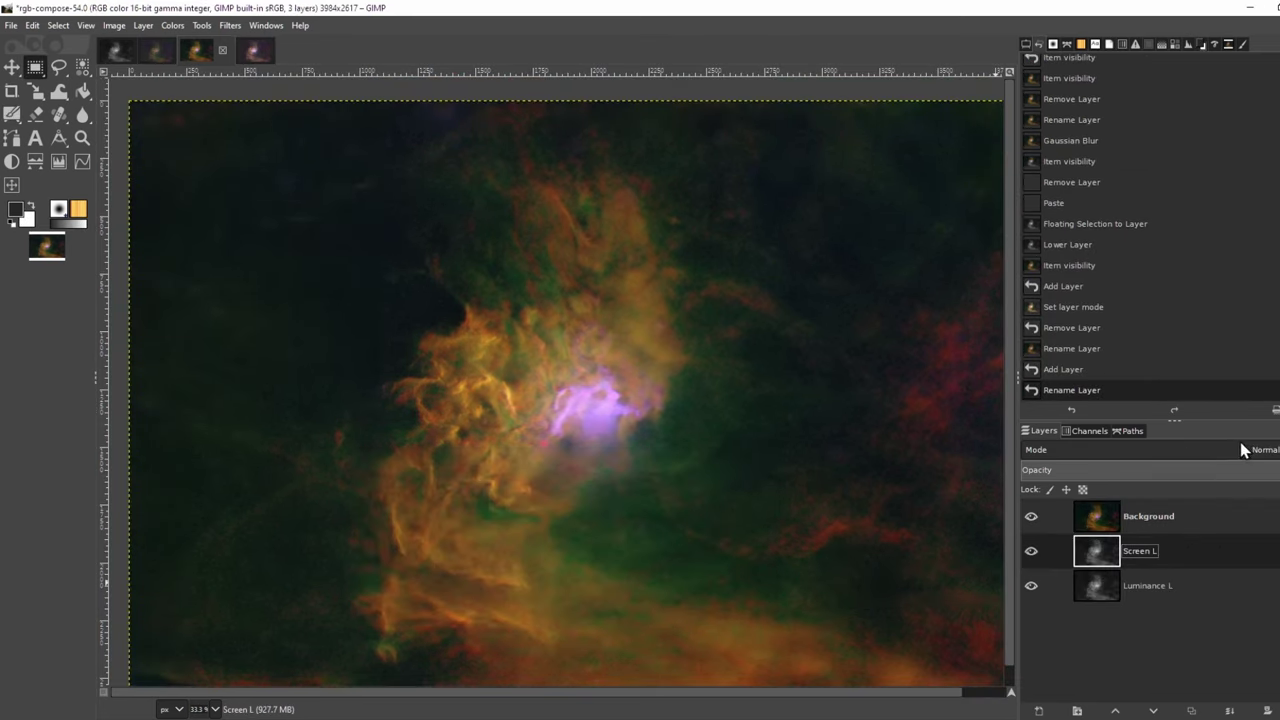
Step: Apply a Gaussian Blur with X and Y sizes of 4.50 to the Screen L layer
left_click(230, 25)
mouse_move(286, 126)
left_click(457, 146)
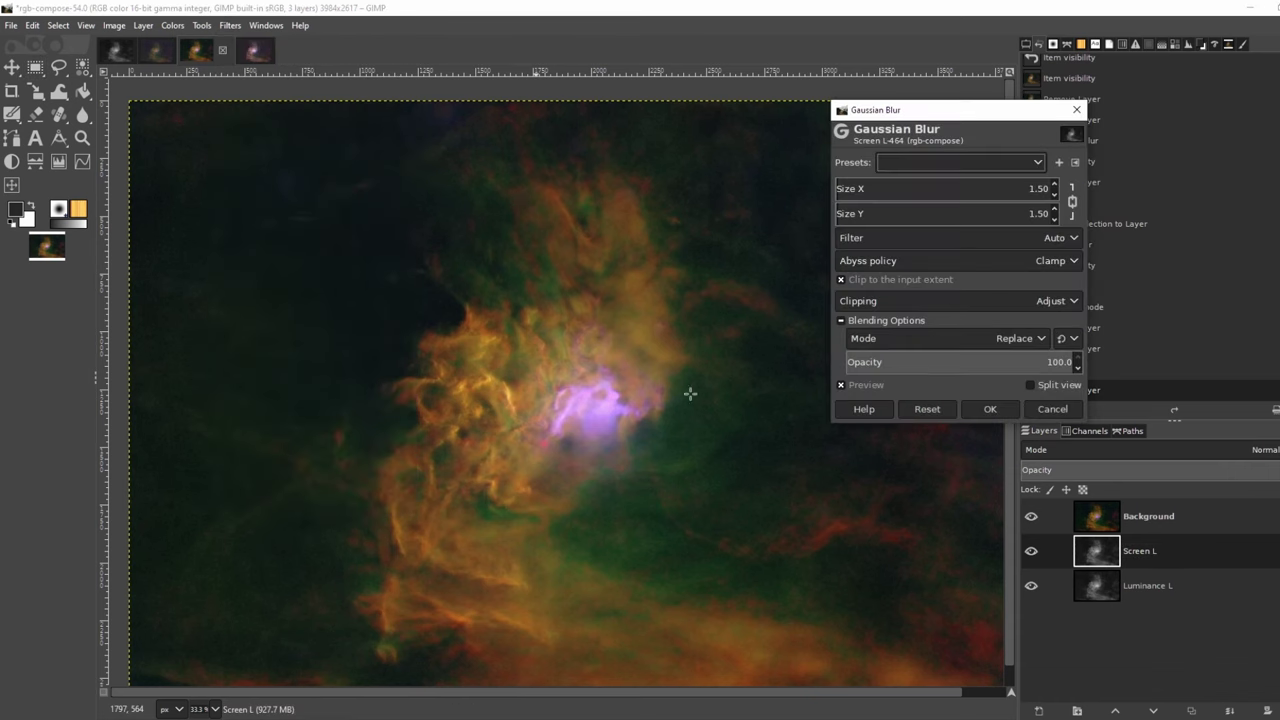
scroll(775, 540, "up", 2)
scroll(775, 540, "up", 4)
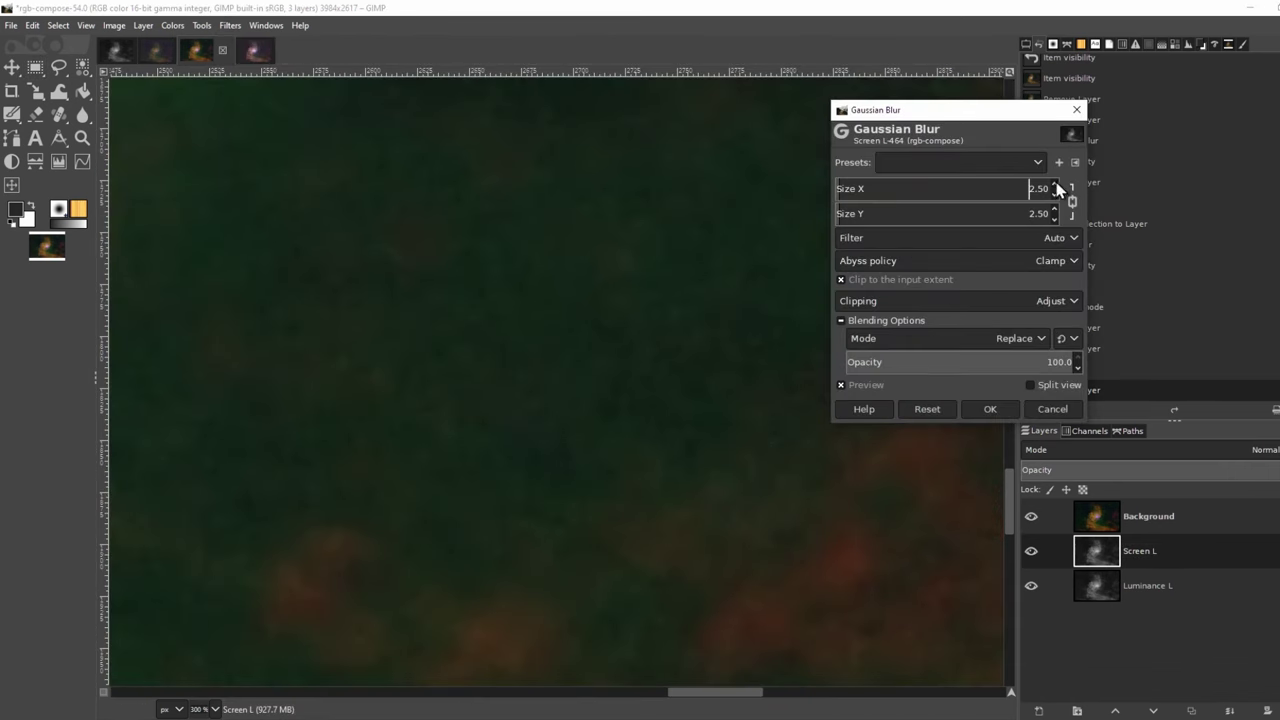
scroll(583, 297, "down", 6)
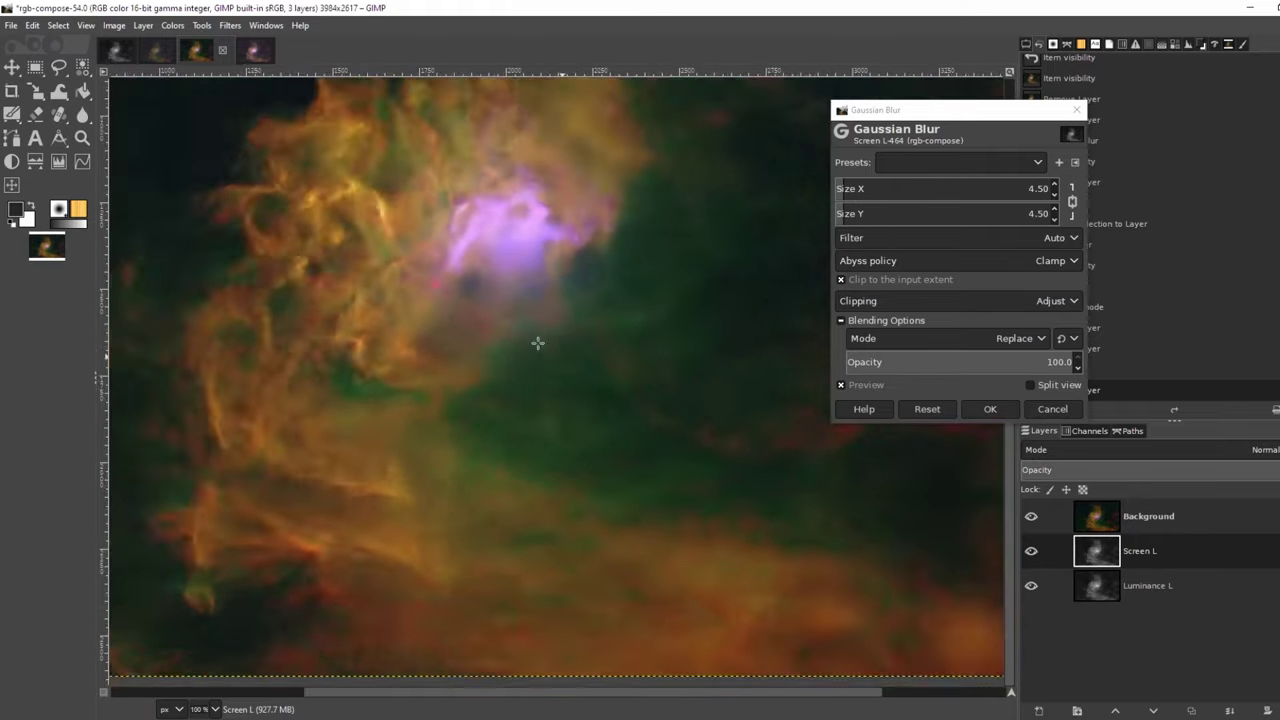
scroll(346, 262, "up", 3)
scroll(348, 262, "down", 2)
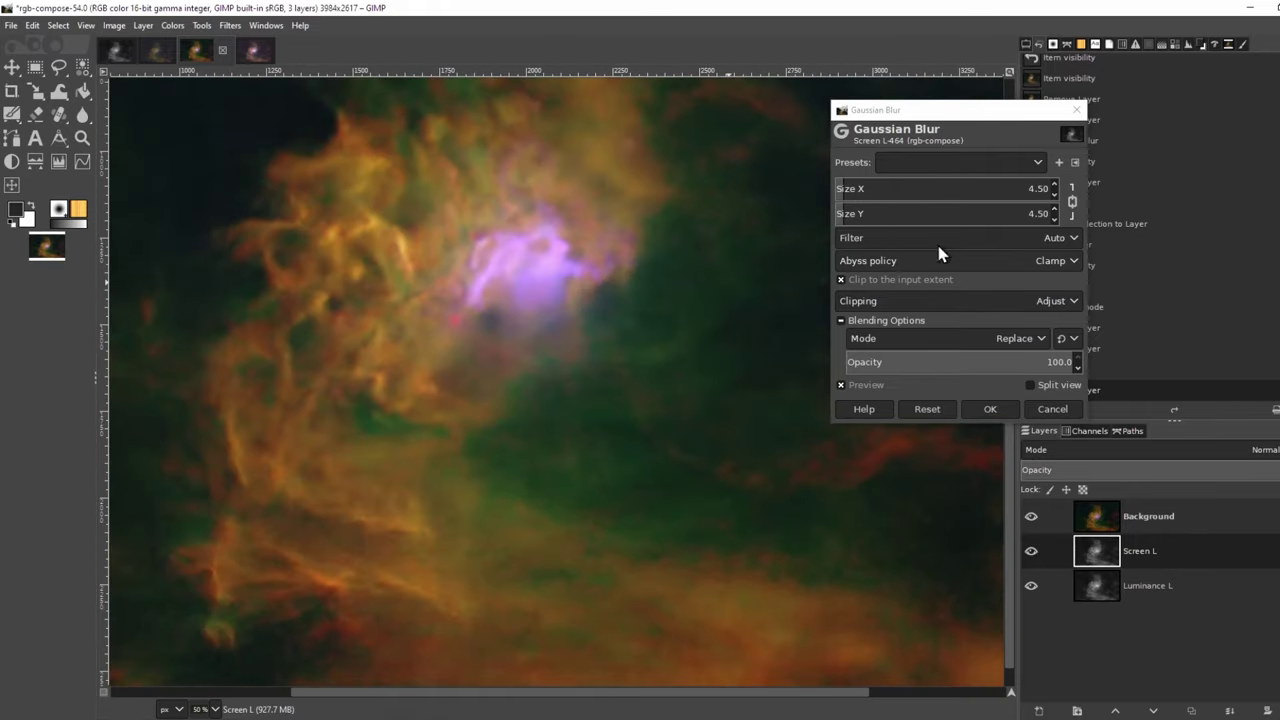
left_click(990, 409)
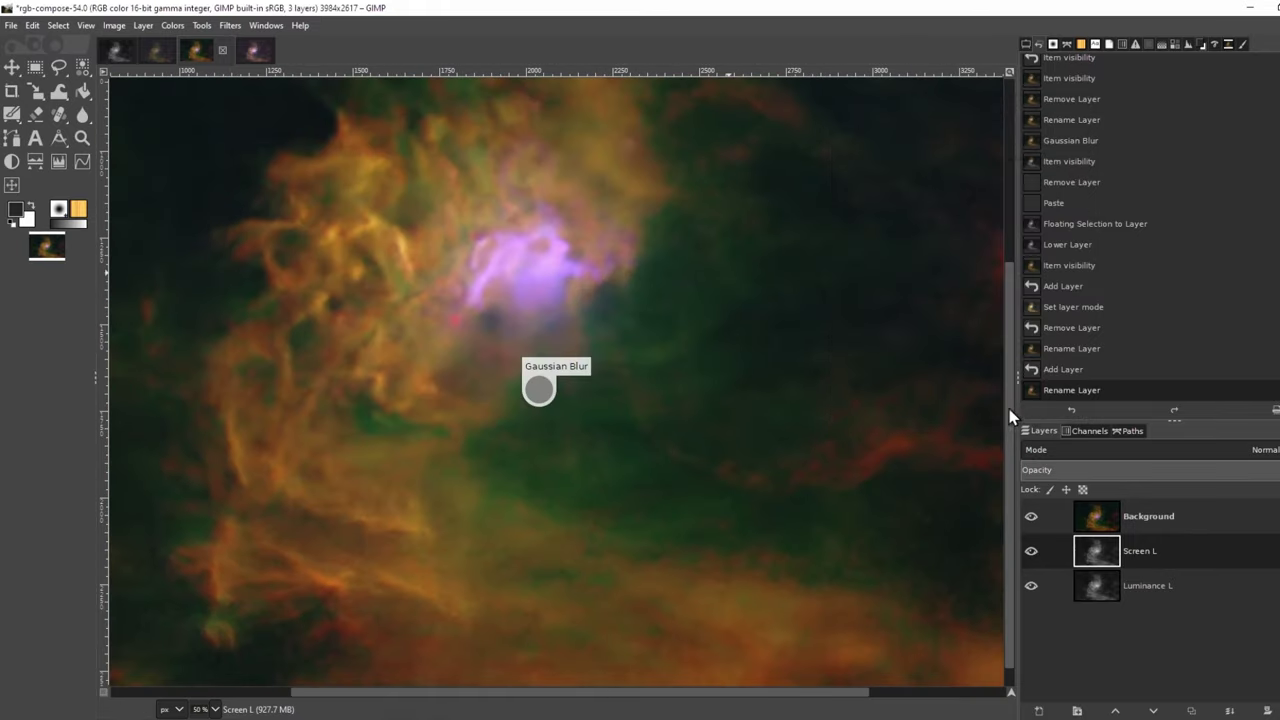
Step: Set the Screen L layer to Screen mode and toggle its visibility to check the effect
left_click(1150, 449)
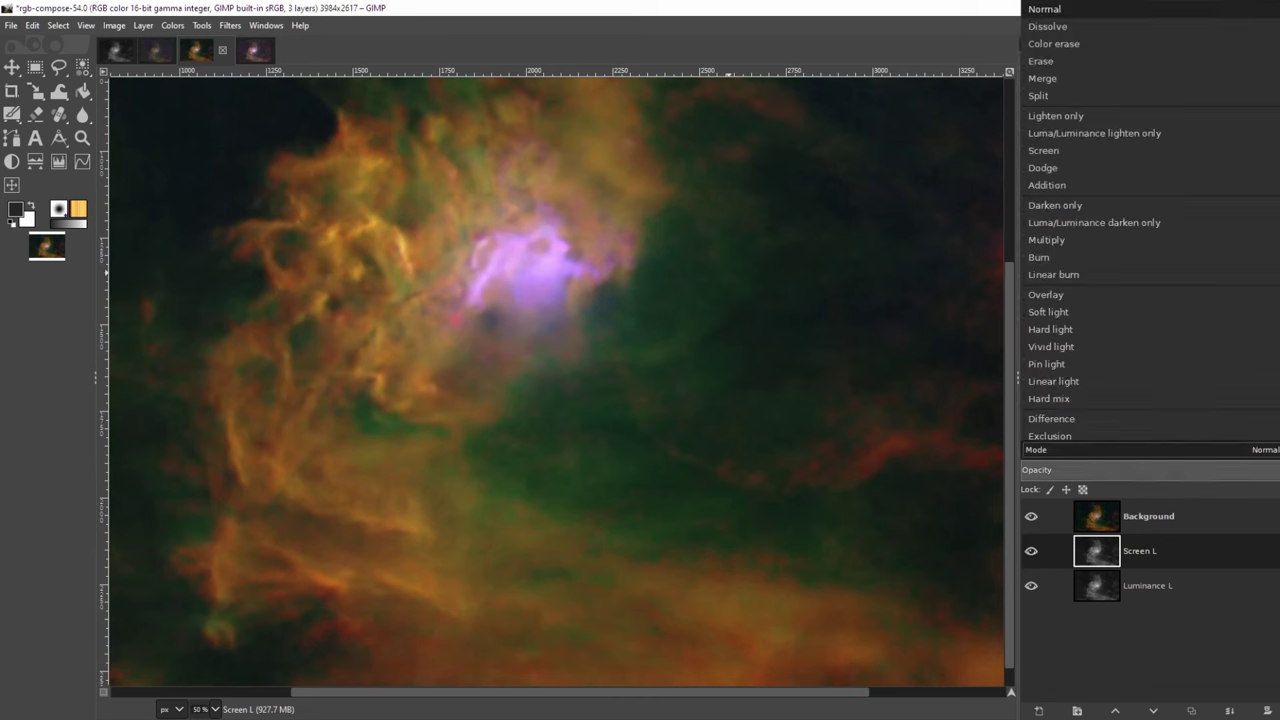
left_click(1093, 151)
scroll(352, 234, "up", 4)
left_click(1030, 551)
left_click(1030, 551)
scroll(713, 434, "down", 5)
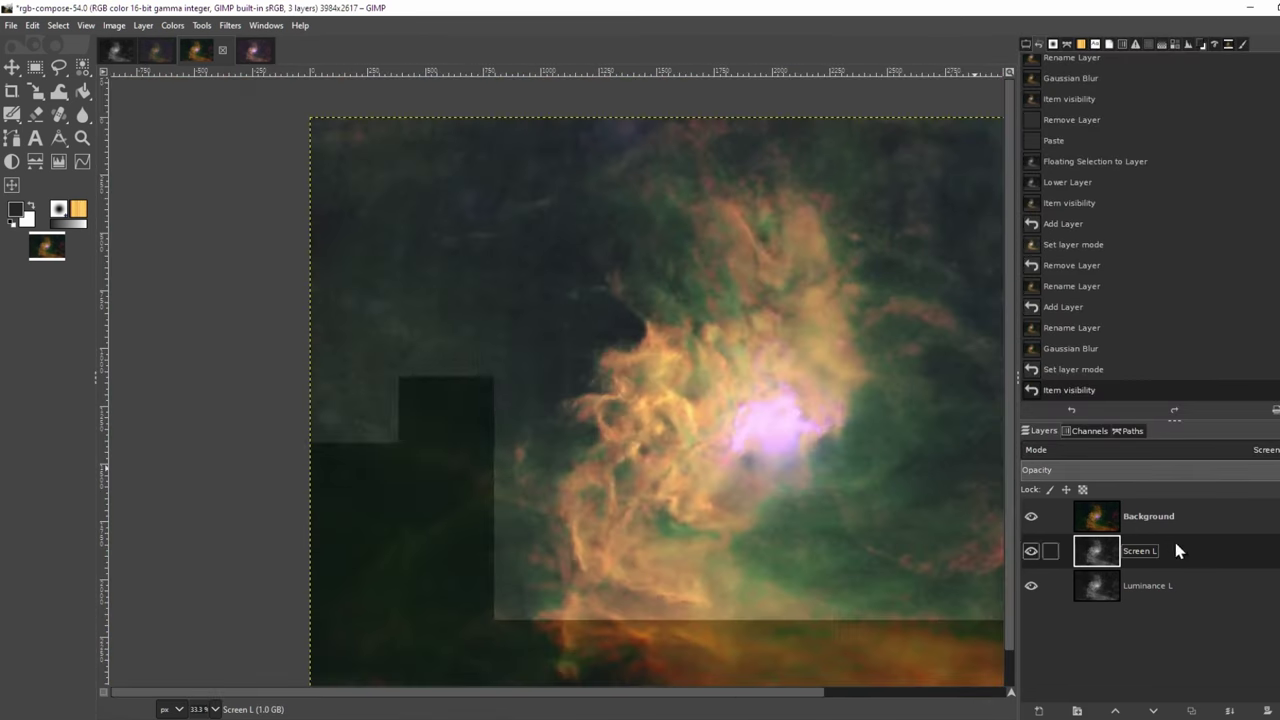
Step: Reduce the Screen L layer's opacity and compare the nebula with that layer hidden and shown
left_click(1247, 467)
scroll(778, 439, "up", 4)
scroll(778, 439, "down", 4)
scroll(778, 439, "down", 1)
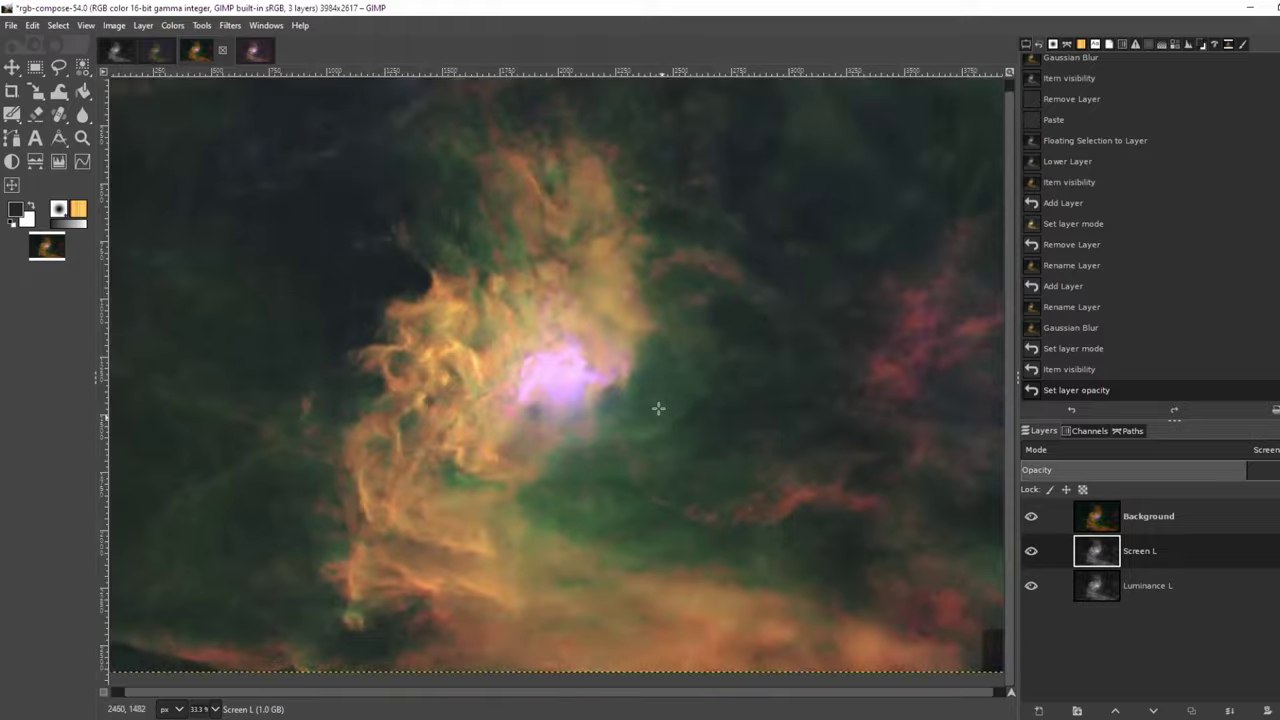
scroll(665, 420, "up", 3)
scroll(903, 586, "up", 2)
left_click(1028, 553)
left_click(1028, 553)
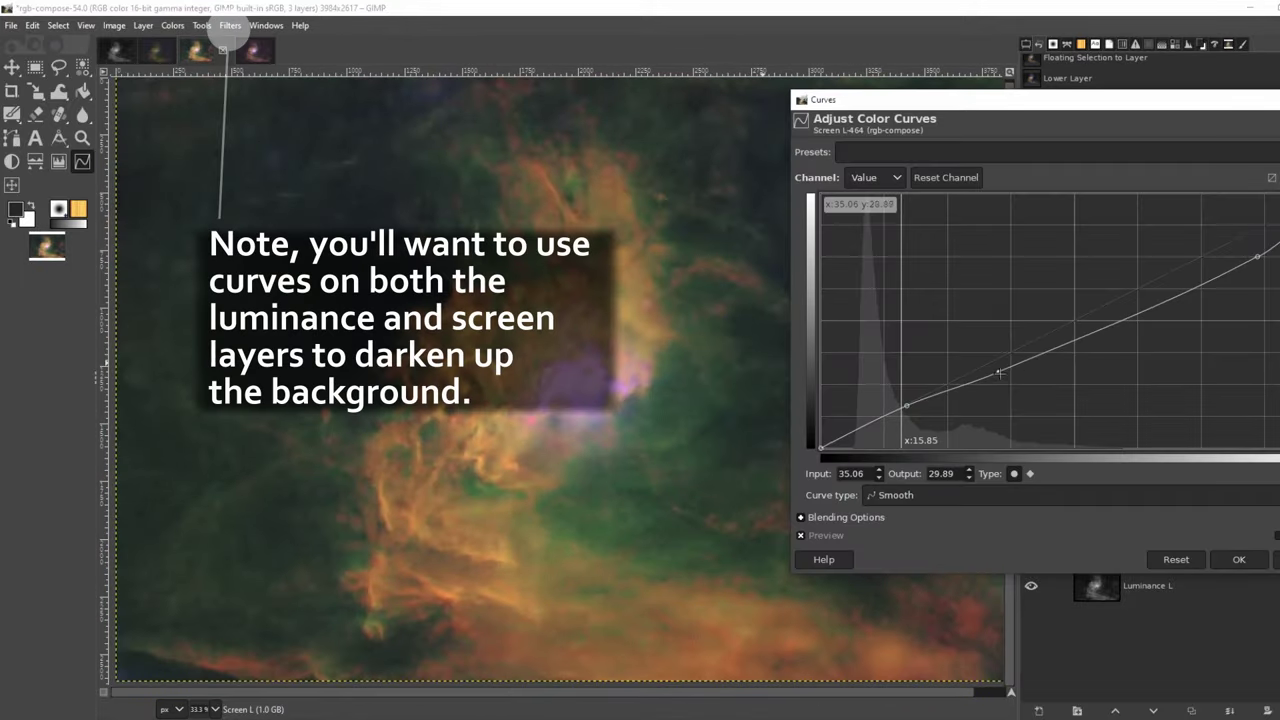
Step: Darken the background of the Screen L layer with a Curves adjustment that lowers its midtones
left_click(1230, 561)
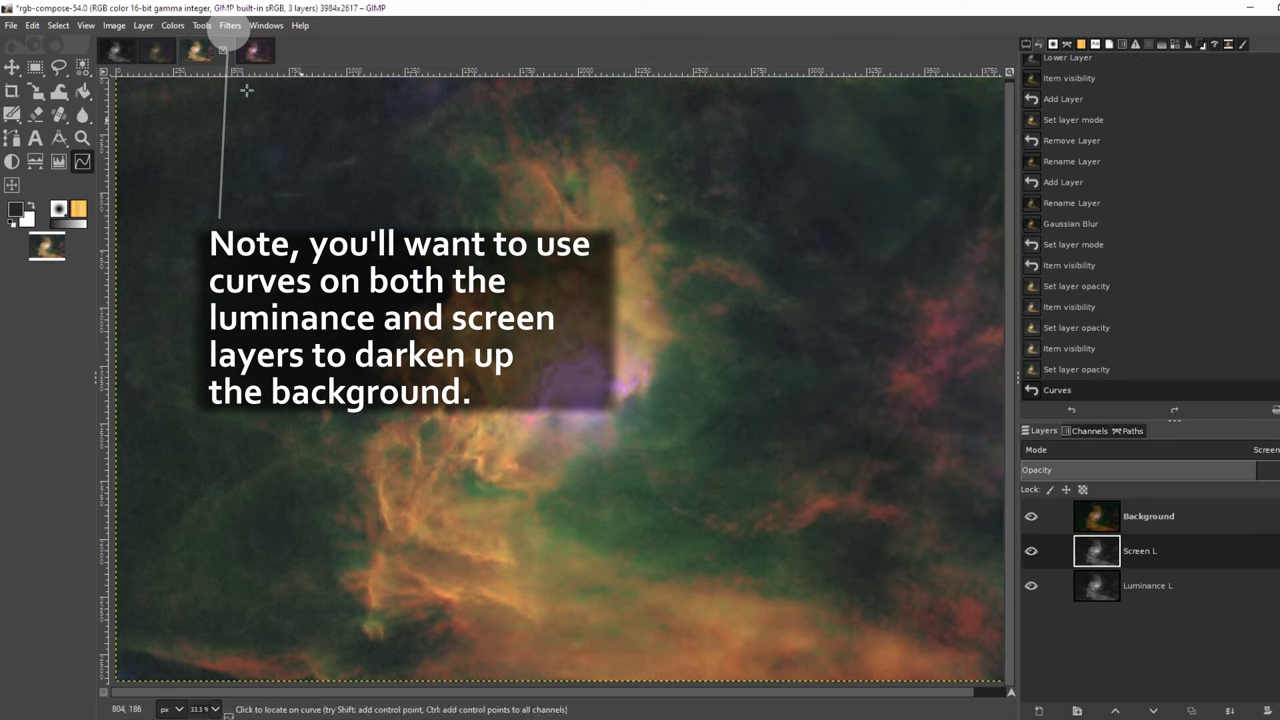
left_click(172, 25)
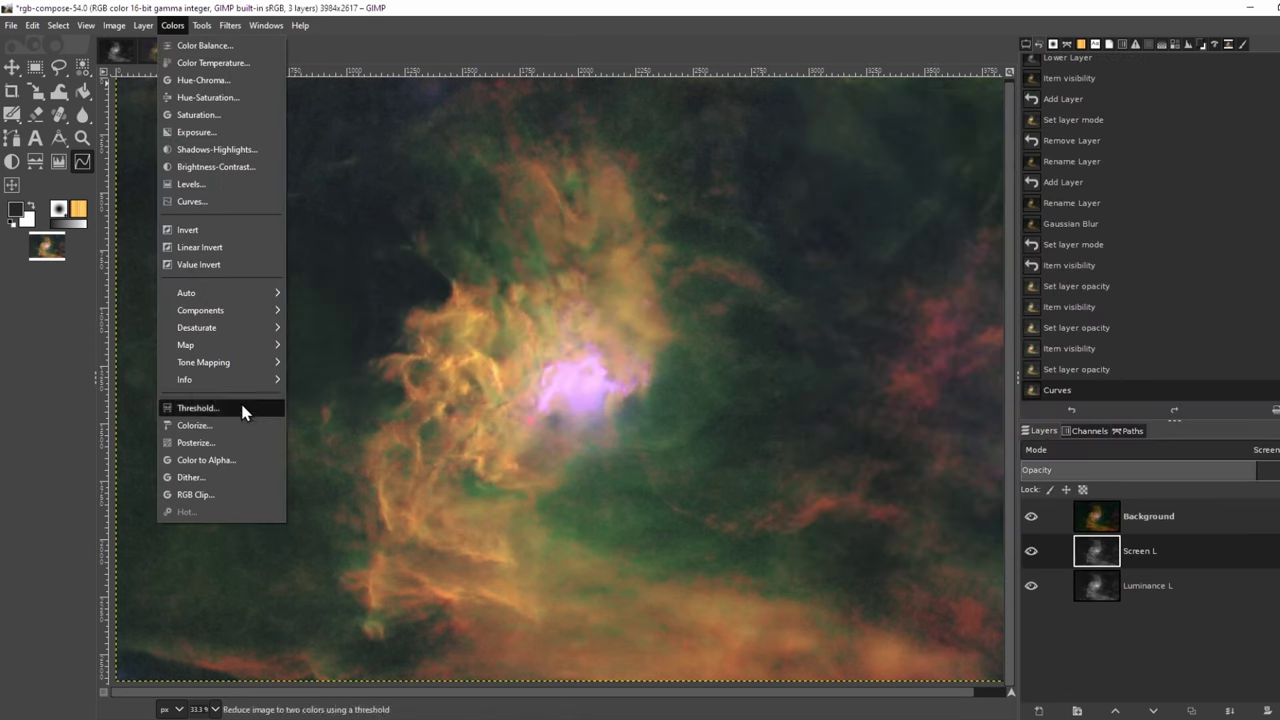
mouse_move(256, 316)
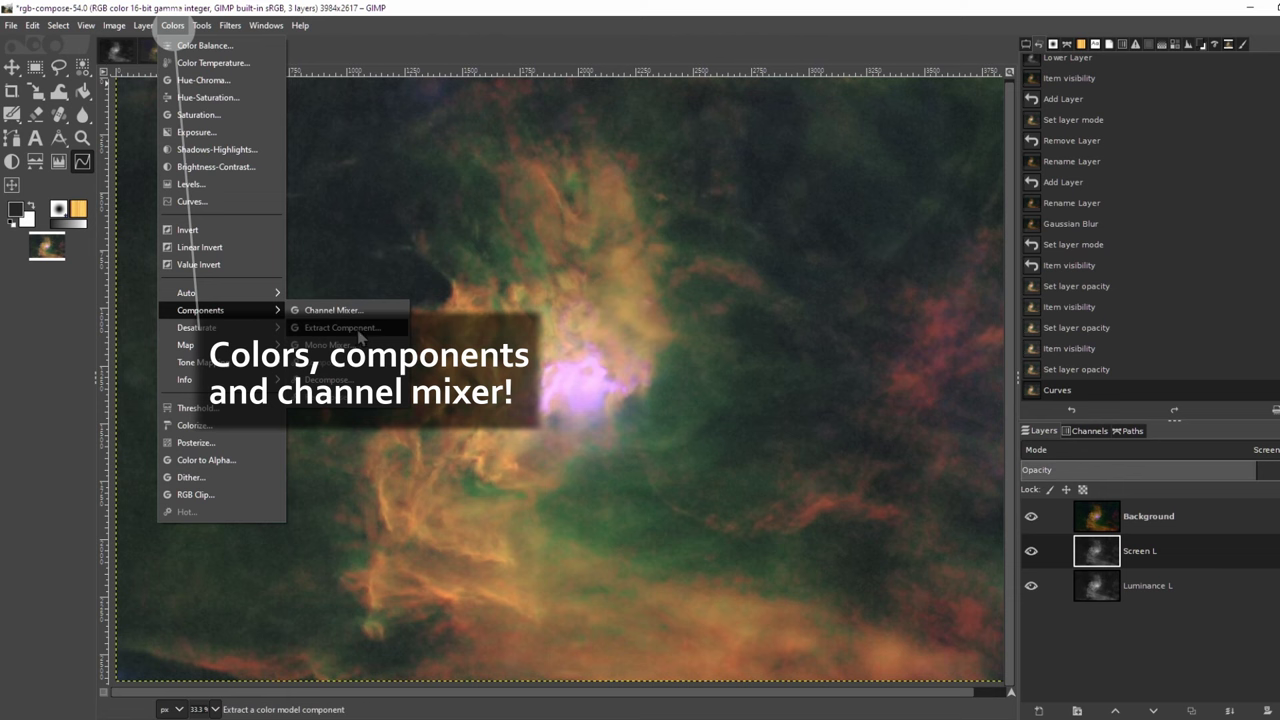
left_click(333, 310)
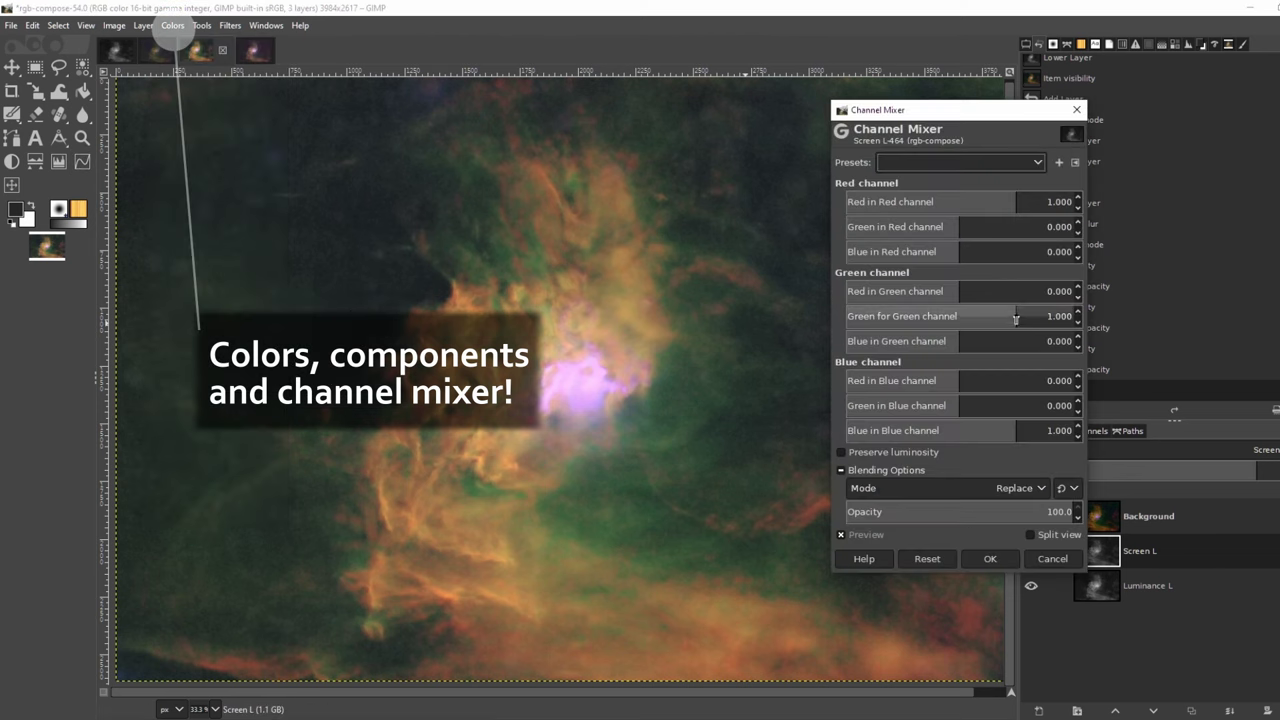
left_click_drag(1002, 316, 995, 316)
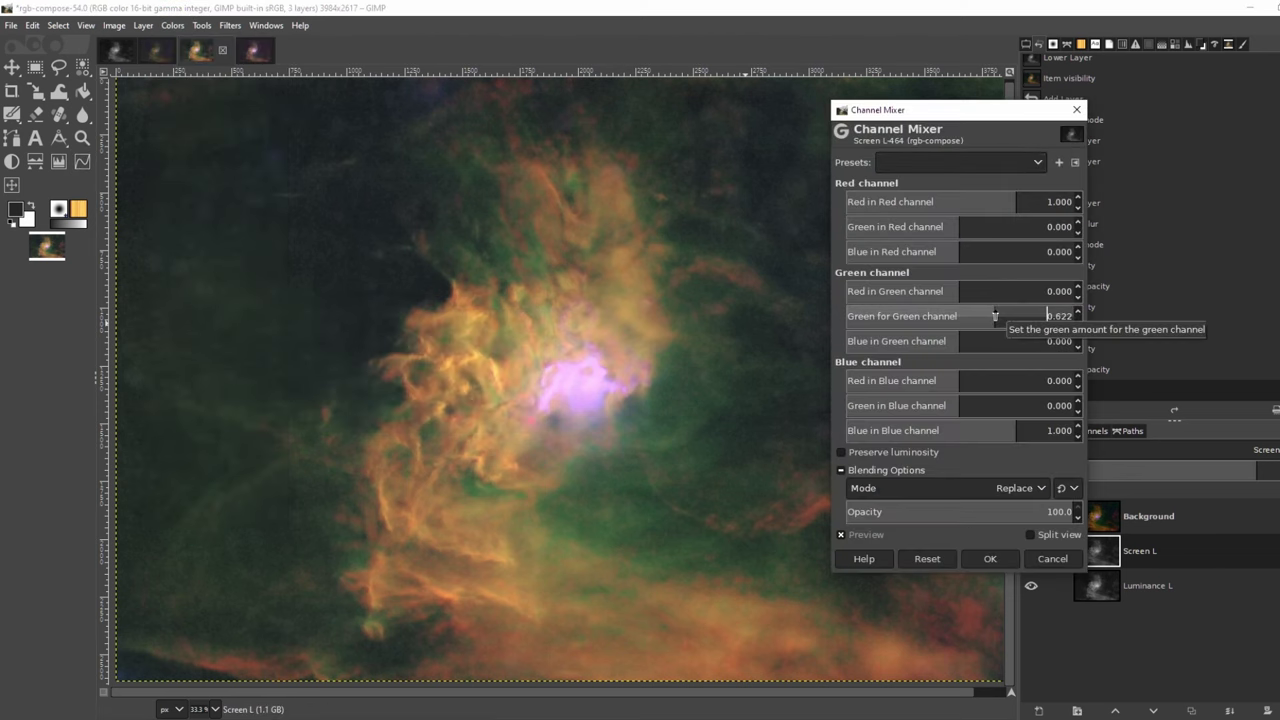
left_click_drag(995, 316, 990, 316)
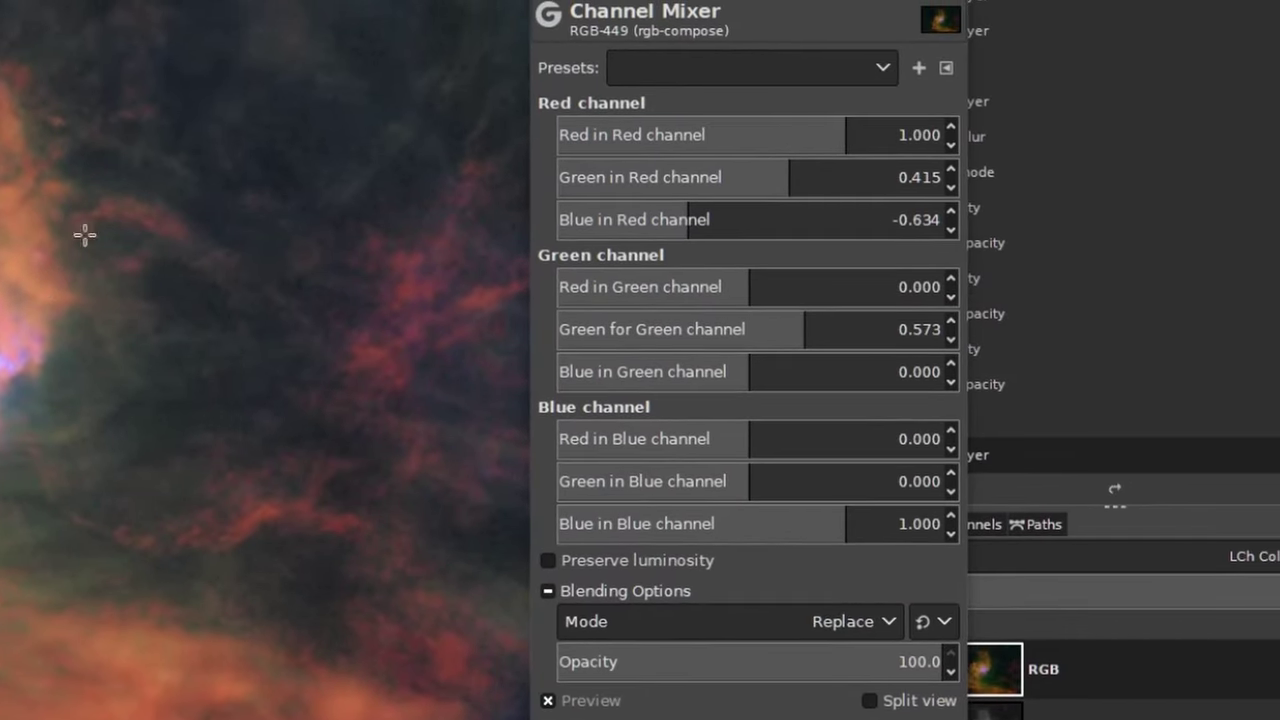
Step: Try Channel Mixer values on the RGB layer: red and green in red 0.902, red in green 0.232, green in green 0.146
left_click_drag(803, 329, 764, 328)
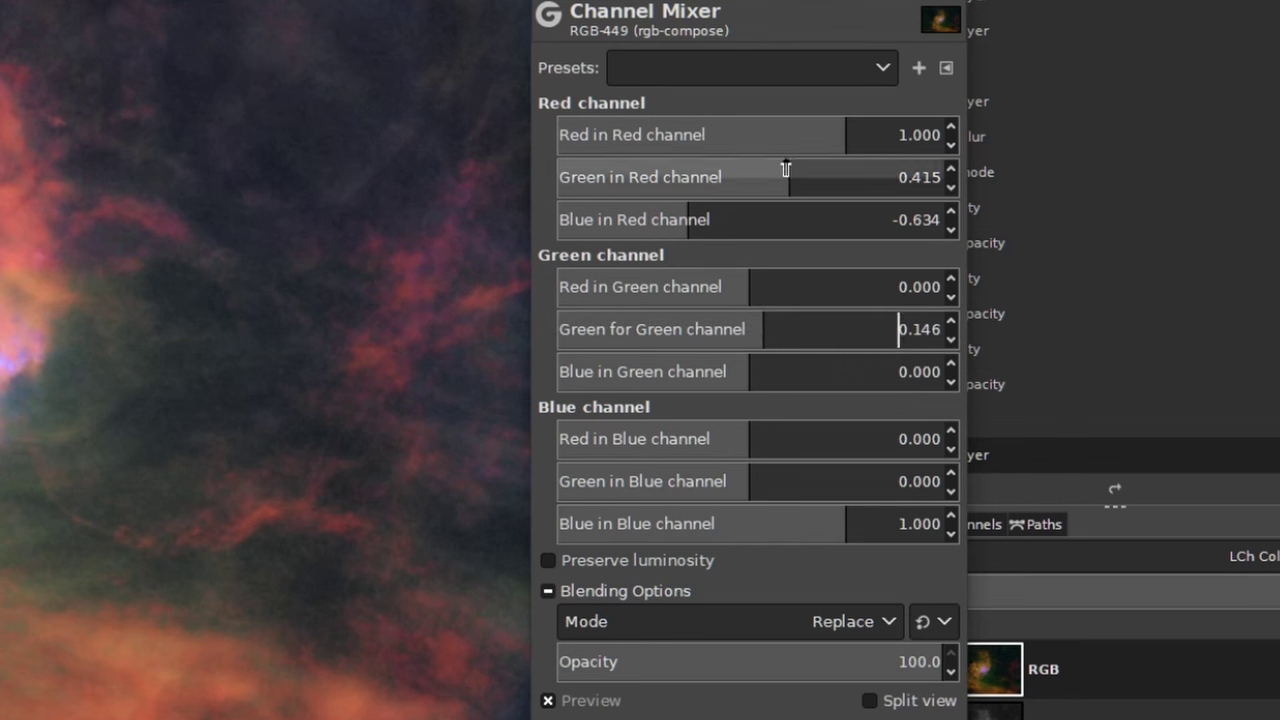
left_click_drag(815, 134, 809, 176)
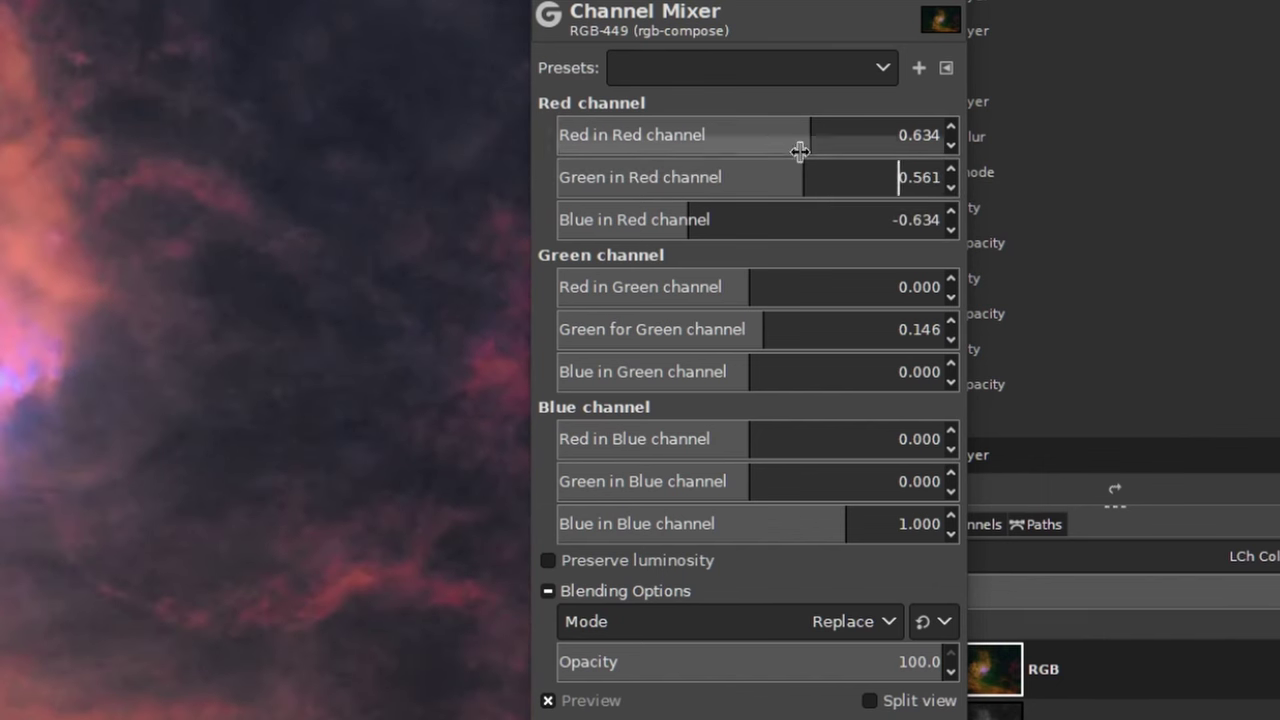
left_click_drag(800, 171, 836, 172)
left_click_drag(808, 129, 837, 130)
left_click(790, 280)
left_click_drag(789, 280, 772, 280)
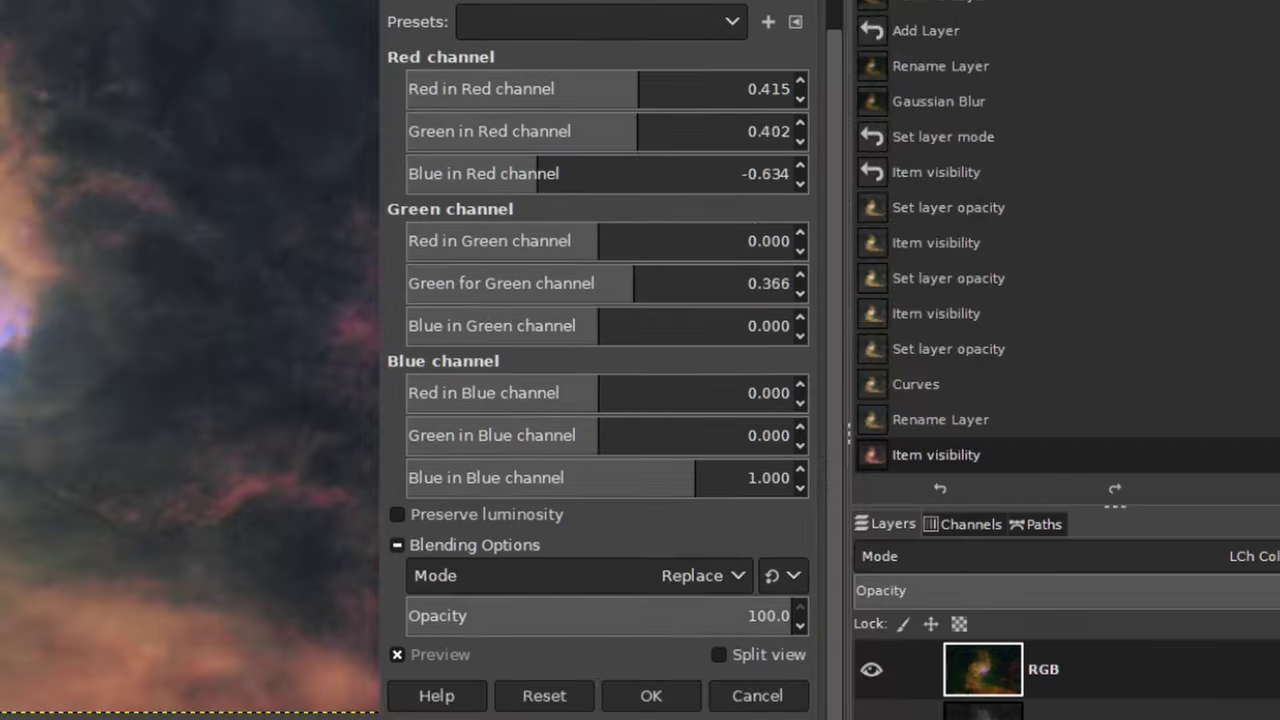
Step: Apply the Channel Mixer to the RGB layer with red in red 0.512, green in red 0.537 and red in green 0.110
left_click_drag(668, 126, 636, 90)
left_click_drag(668, 128, 634, 127)
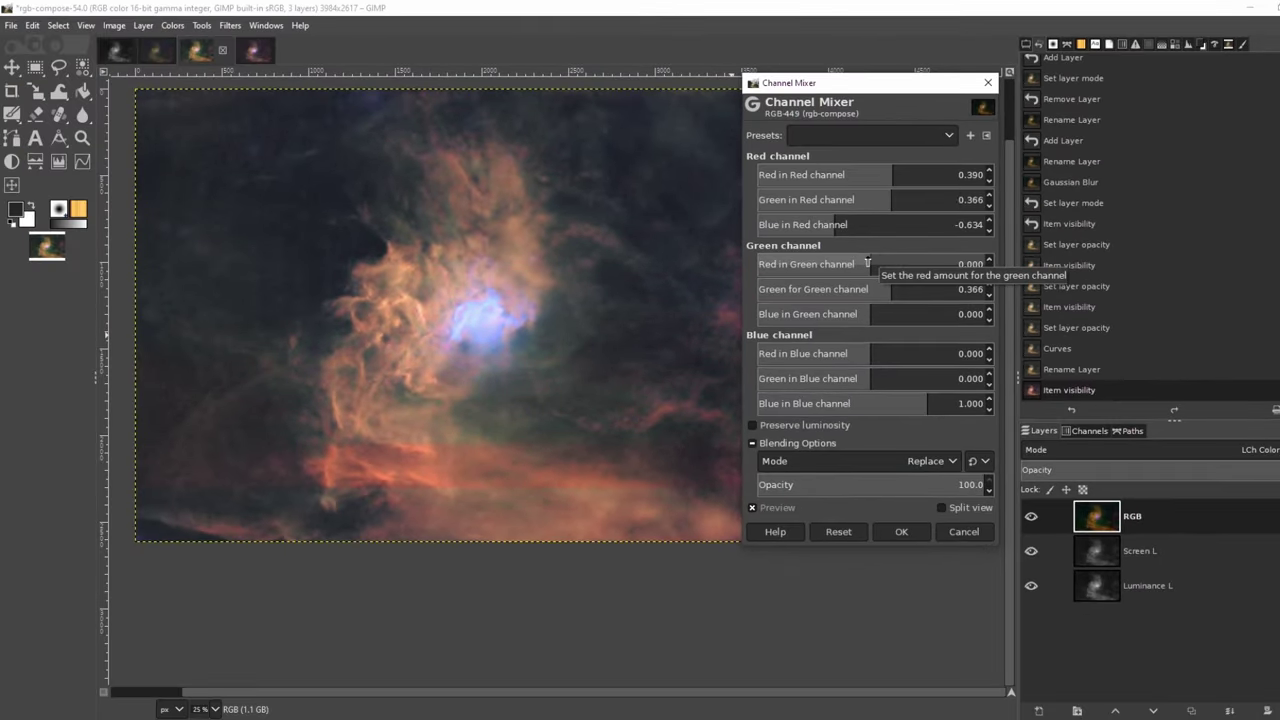
left_click_drag(867, 263, 877, 263)
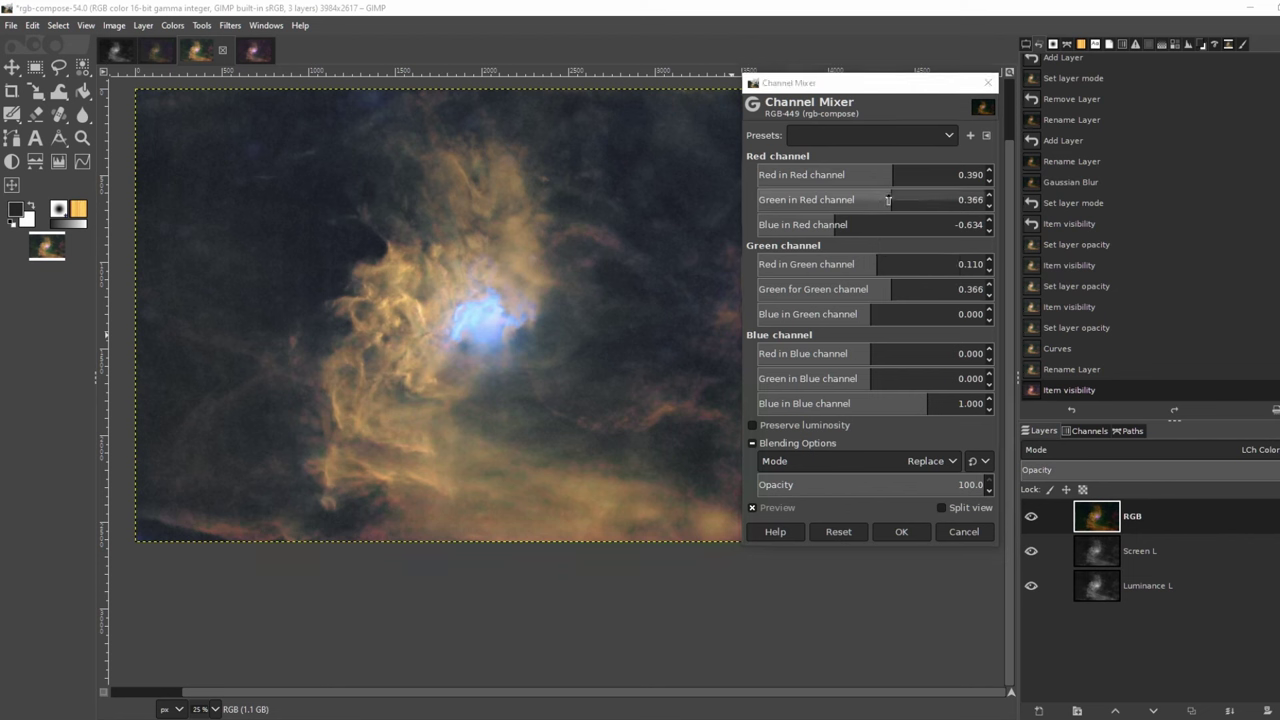
left_click_drag(889, 200, 900, 176)
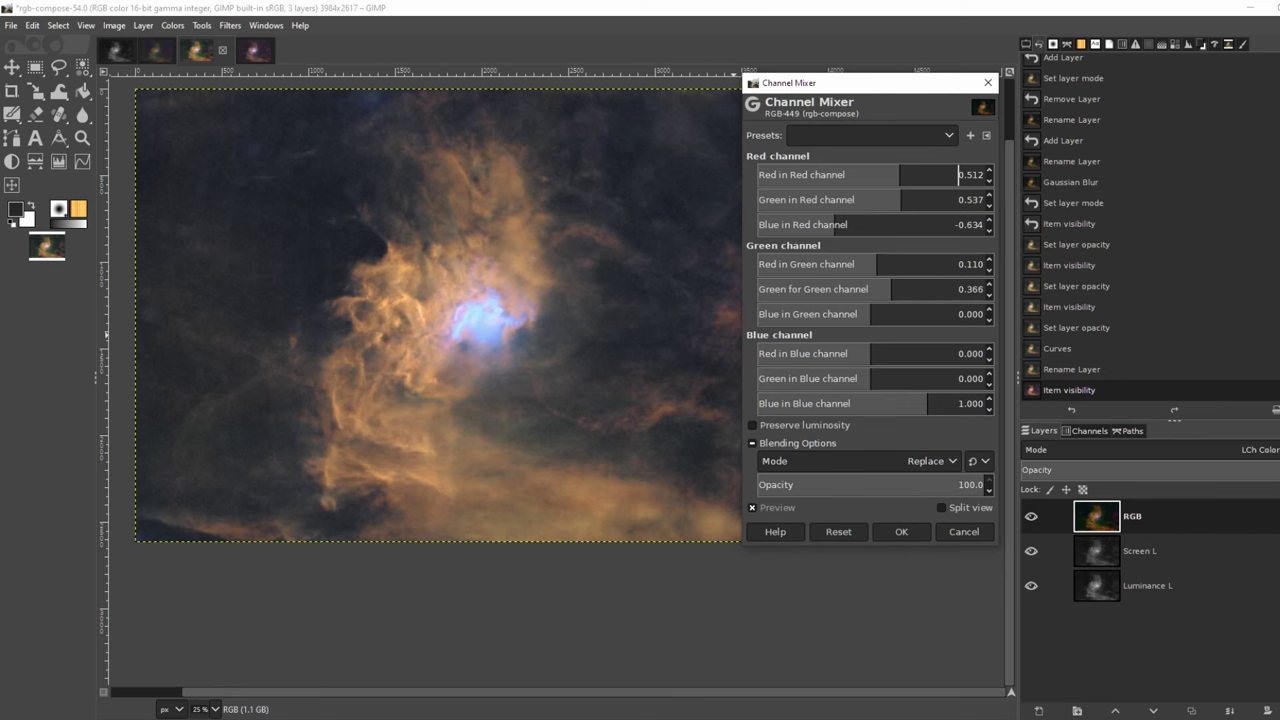
key("Return")
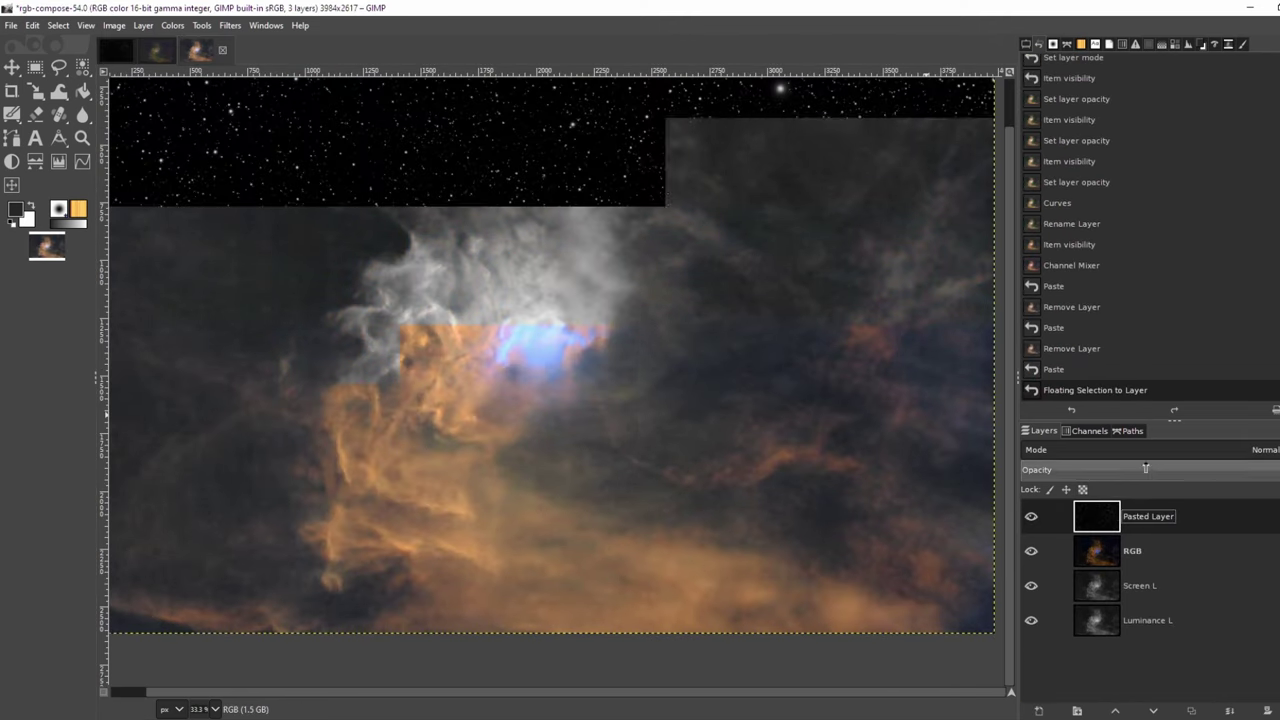
Step: Set the blend mode of the pasted star layer to Addition
left_click(1240, 449)
scroll(1154, 349, "down", 3)
scroll(1154, 349, "up", 3)
left_click(1127, 171)
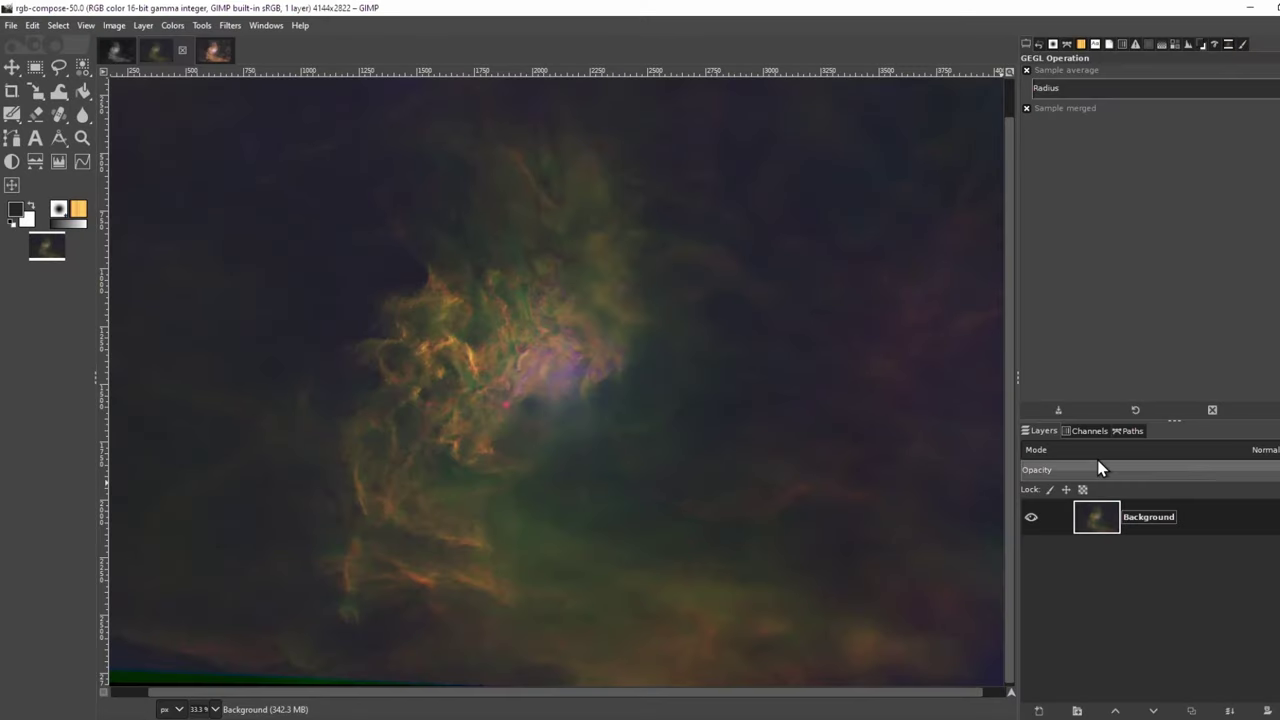
Step: Copy the Background layer of the rgb-compose-50.0 image and return to the rgb-compose-54.0 image
right_click(560, 289)
mouse_move(599, 317)
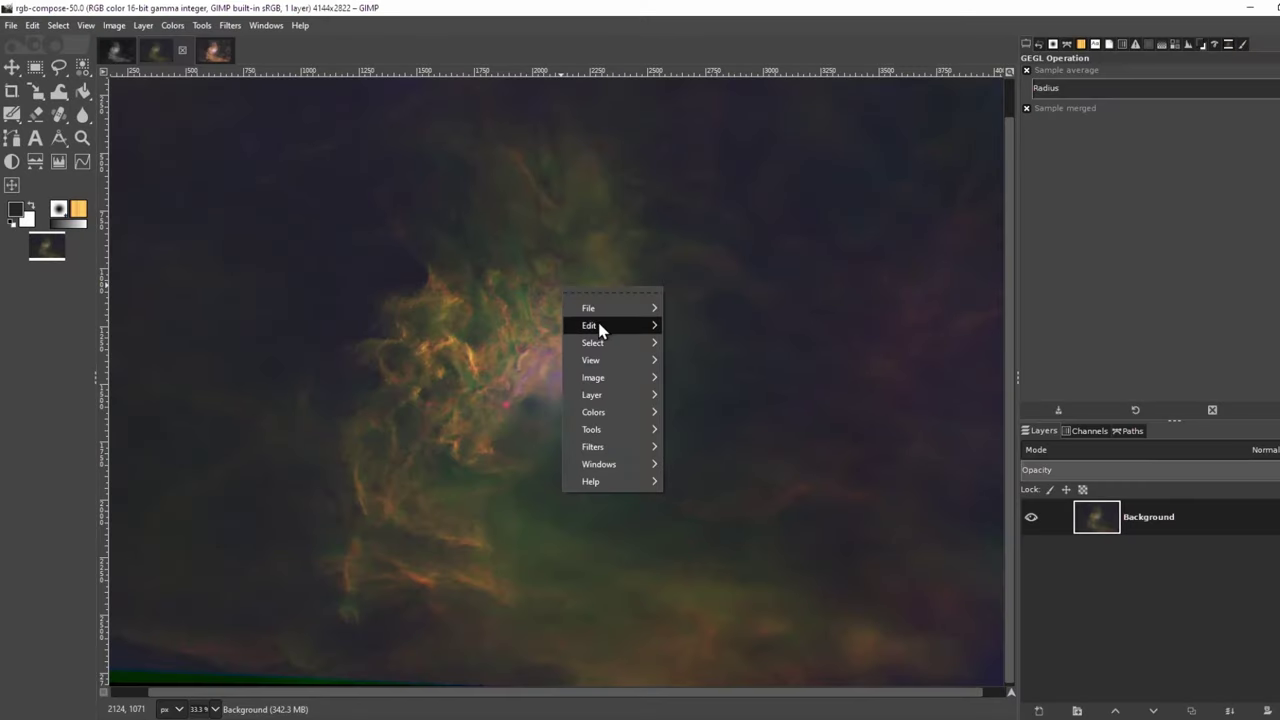
left_click(690, 339)
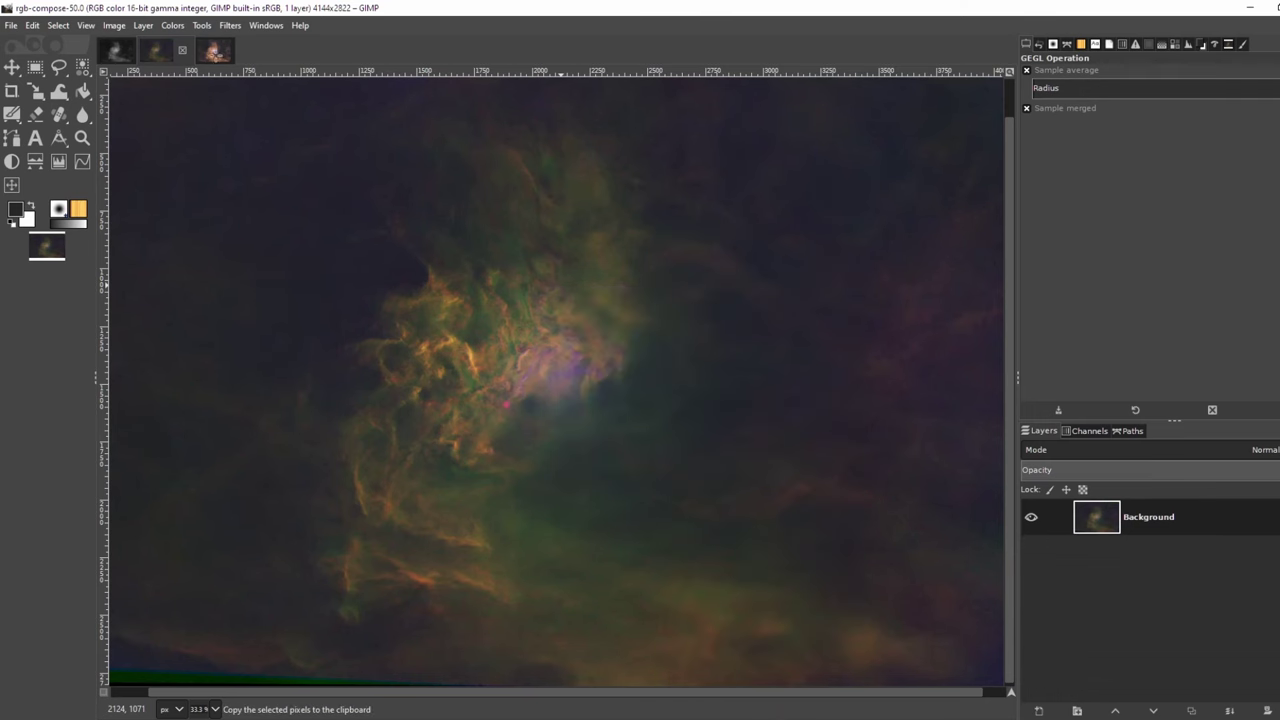
left_click(213, 52)
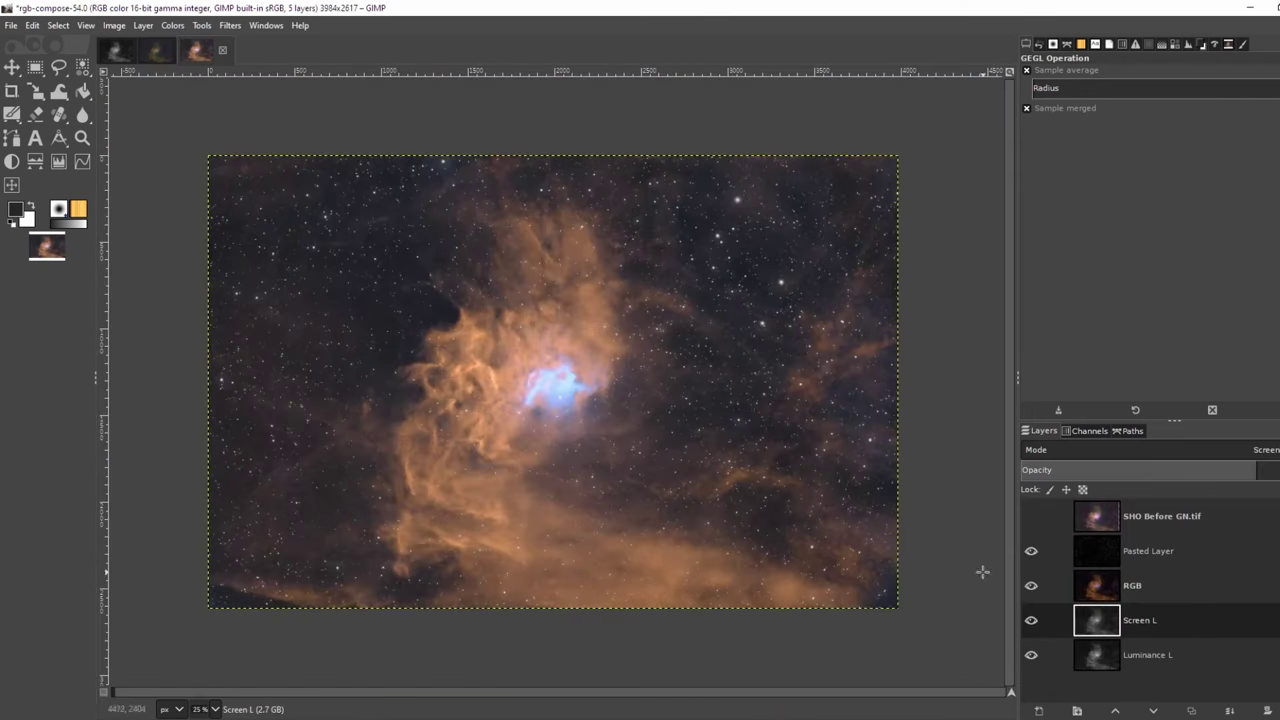
Step: Hide the Screen L and Luminance L layers
left_click(1031, 620)
left_click(1031, 655)
right_click(1164, 618)
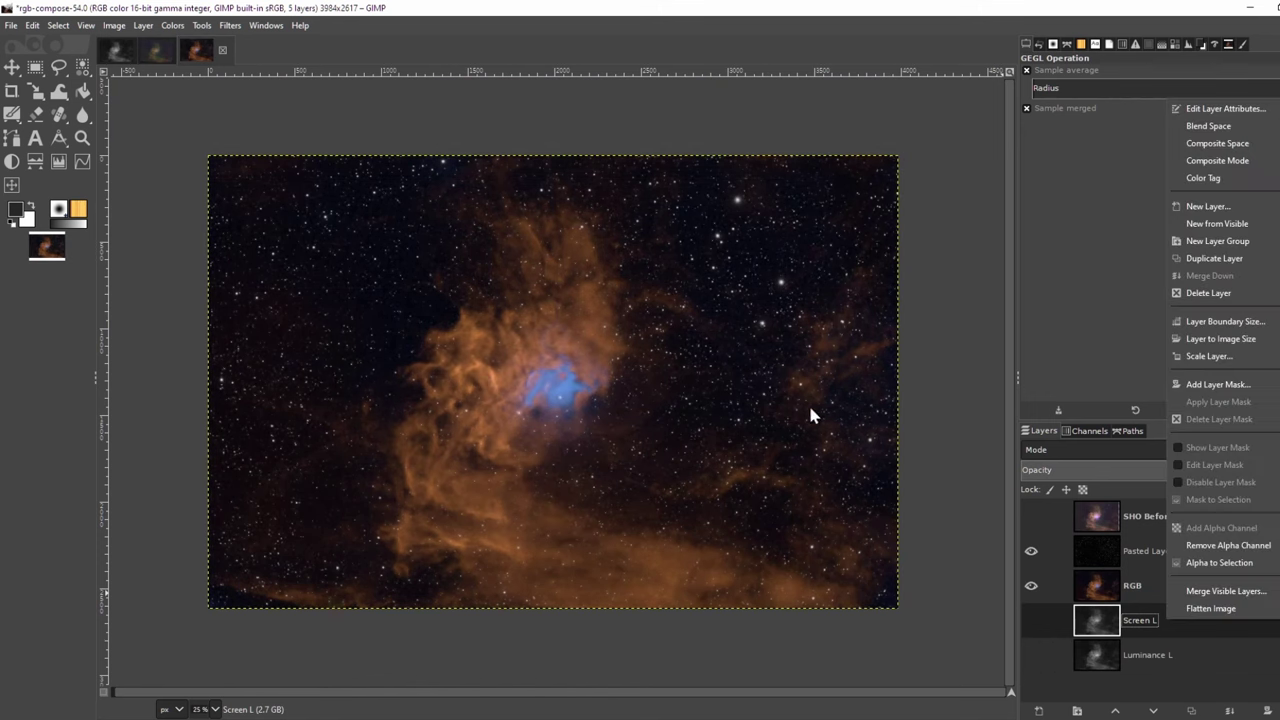
left_click(809, 408)
Step: Paste the copied image as a new layer and remove its colour with the Saturation adjustment
right_click(809, 407)
mouse_move(845, 448)
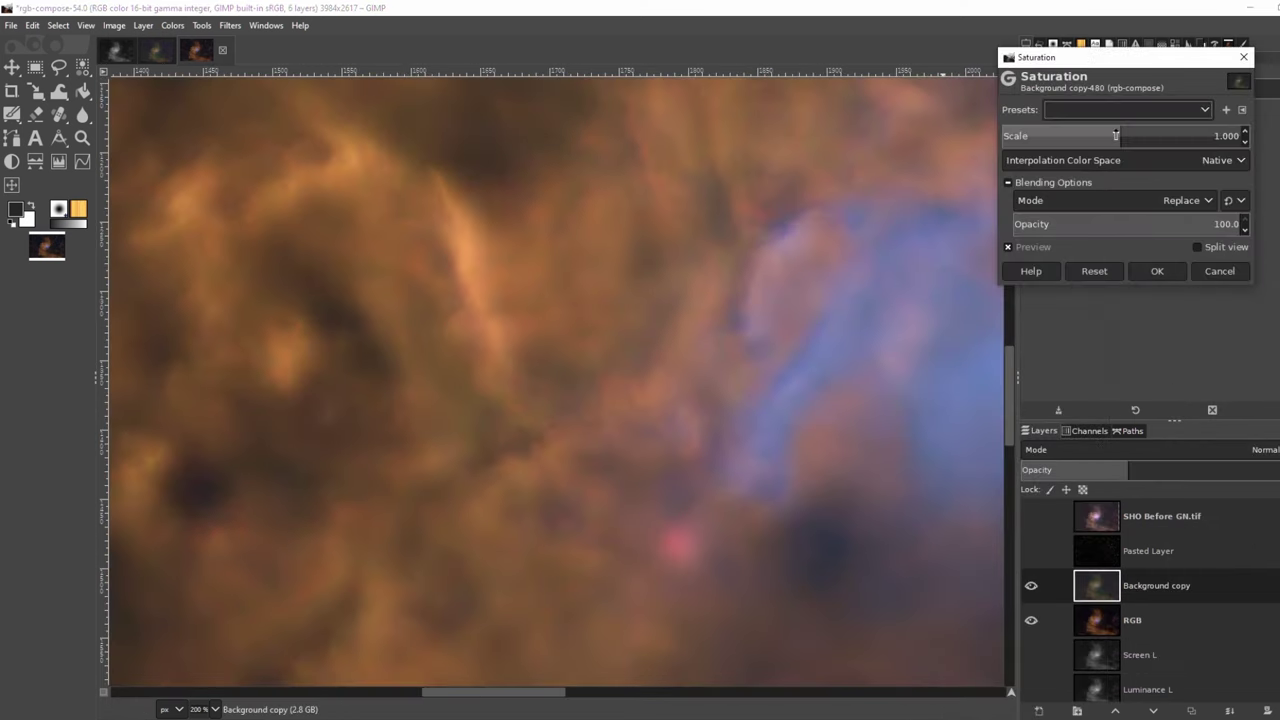
left_click_drag(1116, 135, 936, 137)
left_click(1157, 271)
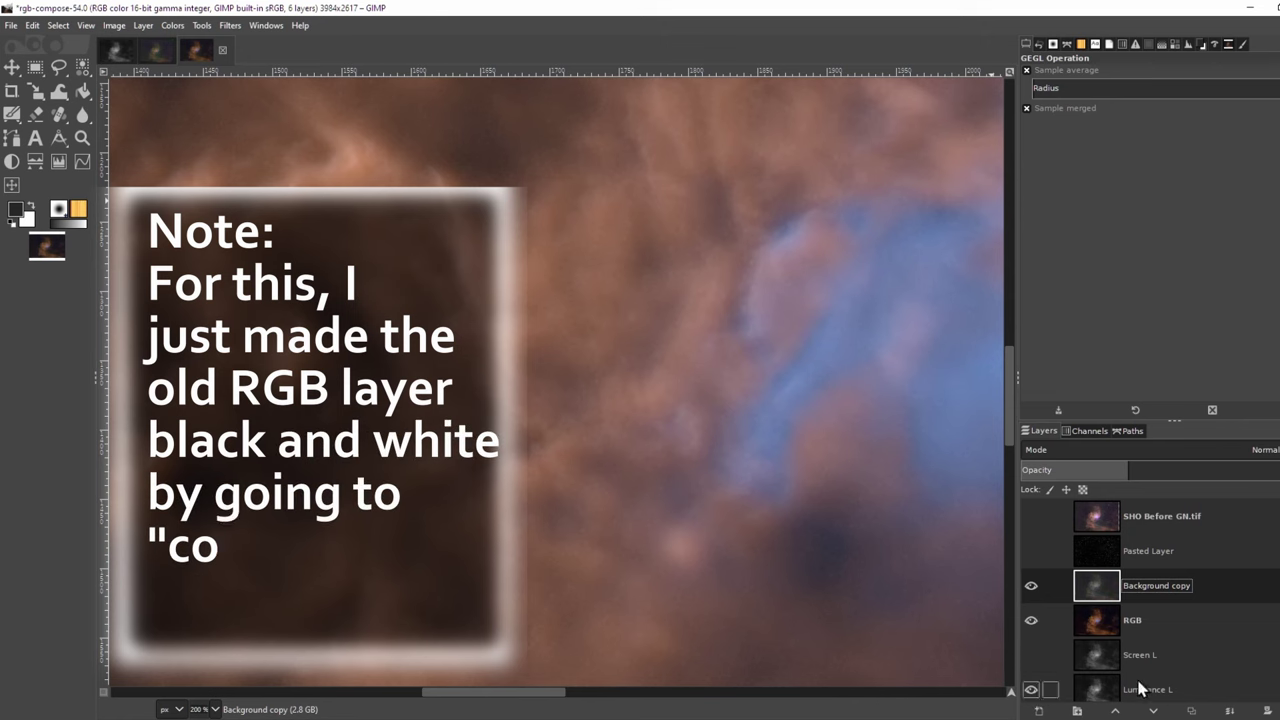
Step: Hide the RGB layer and nudge the Background copy layer with the Move tool until it aligns with Luminance L
left_click(1031, 621)
scroll(459, 285, "down", 3)
scroll(459, 285, "up", 5)
key("m")
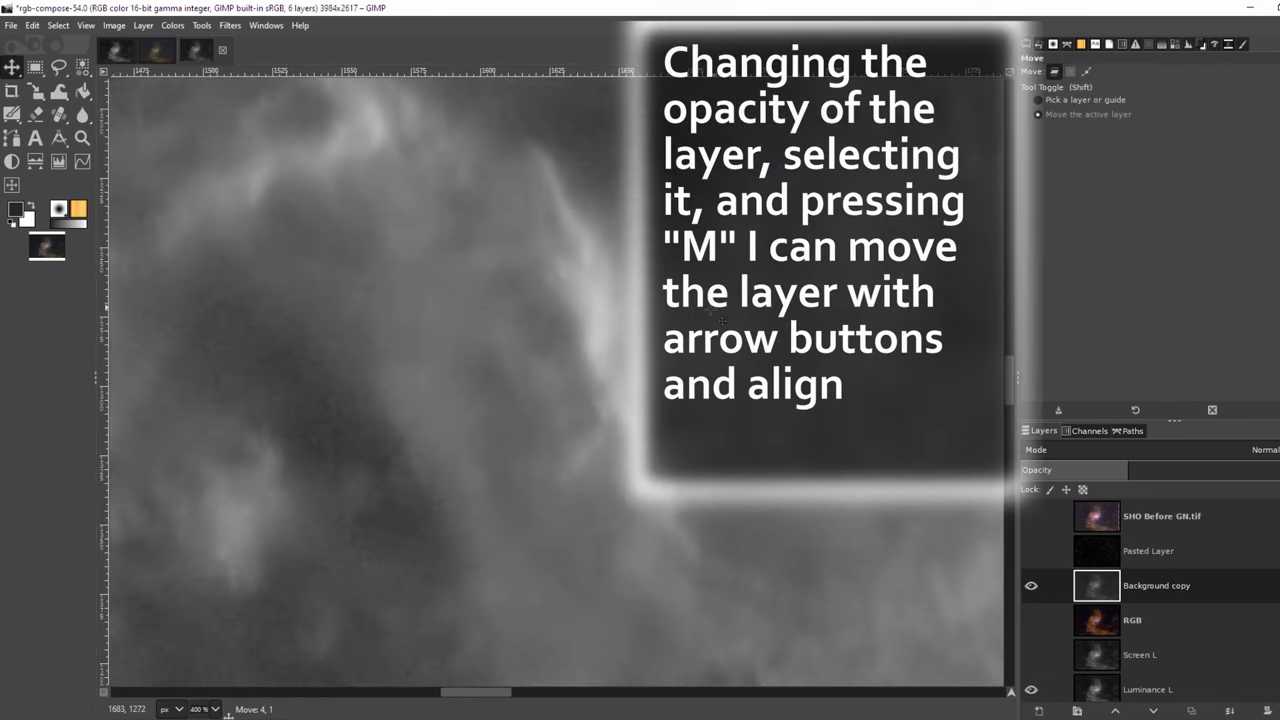
scroll(594, 324, "up", 4)
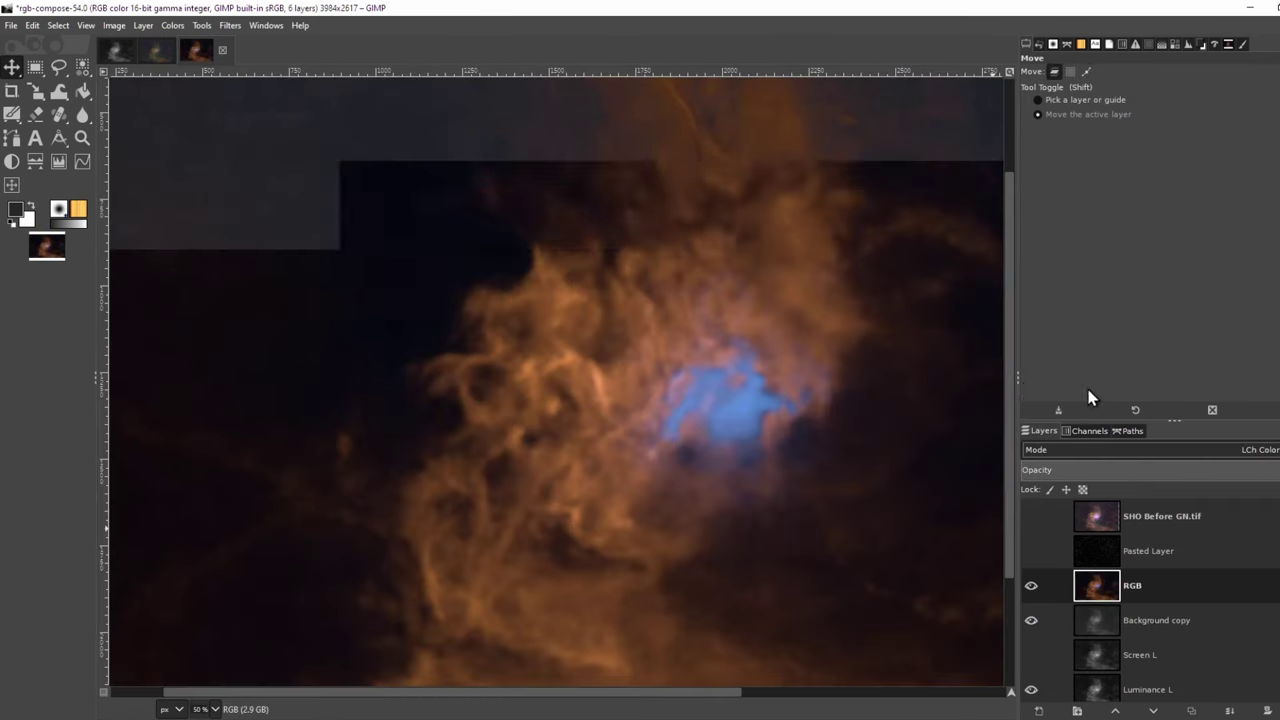
scroll(787, 375, "down", 4)
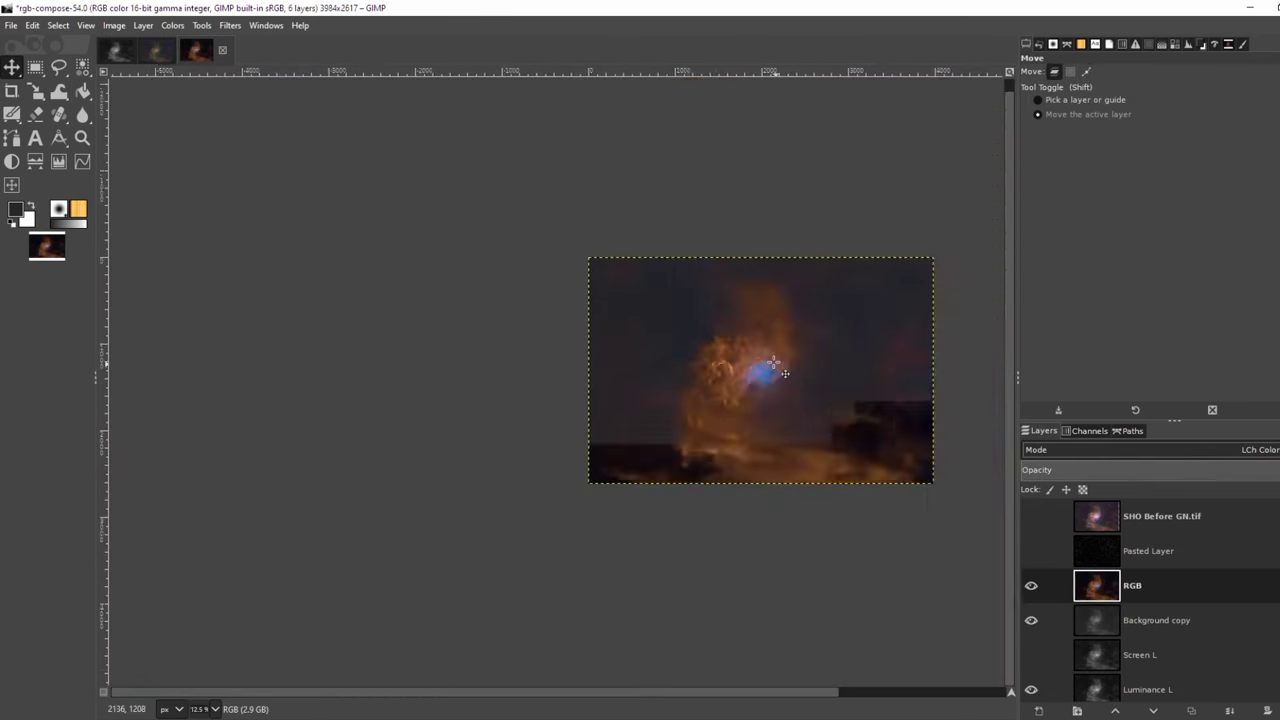
Step: Show the pasted star layer over the nebula image
scroll(829, 389, "up", 2)
left_click(1031, 551)
left_click(1031, 551)
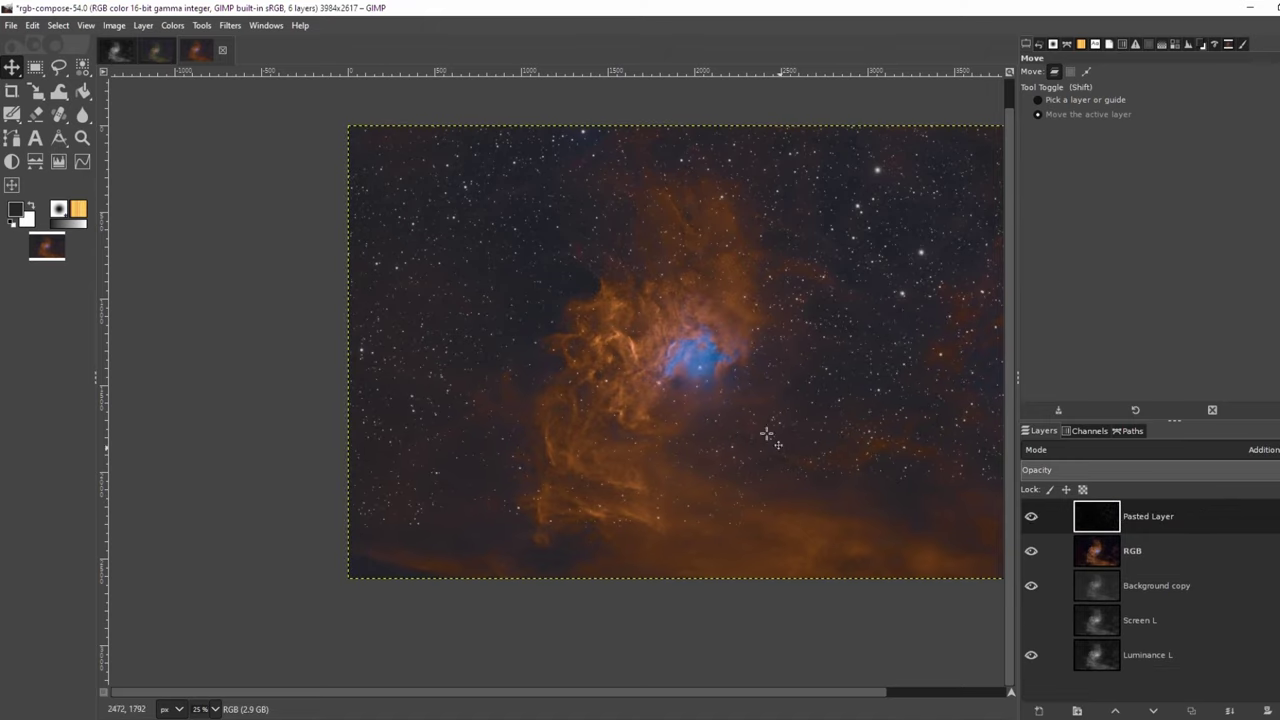
scroll(766, 434, "up", 1)
scroll(788, 407, "down", 1)
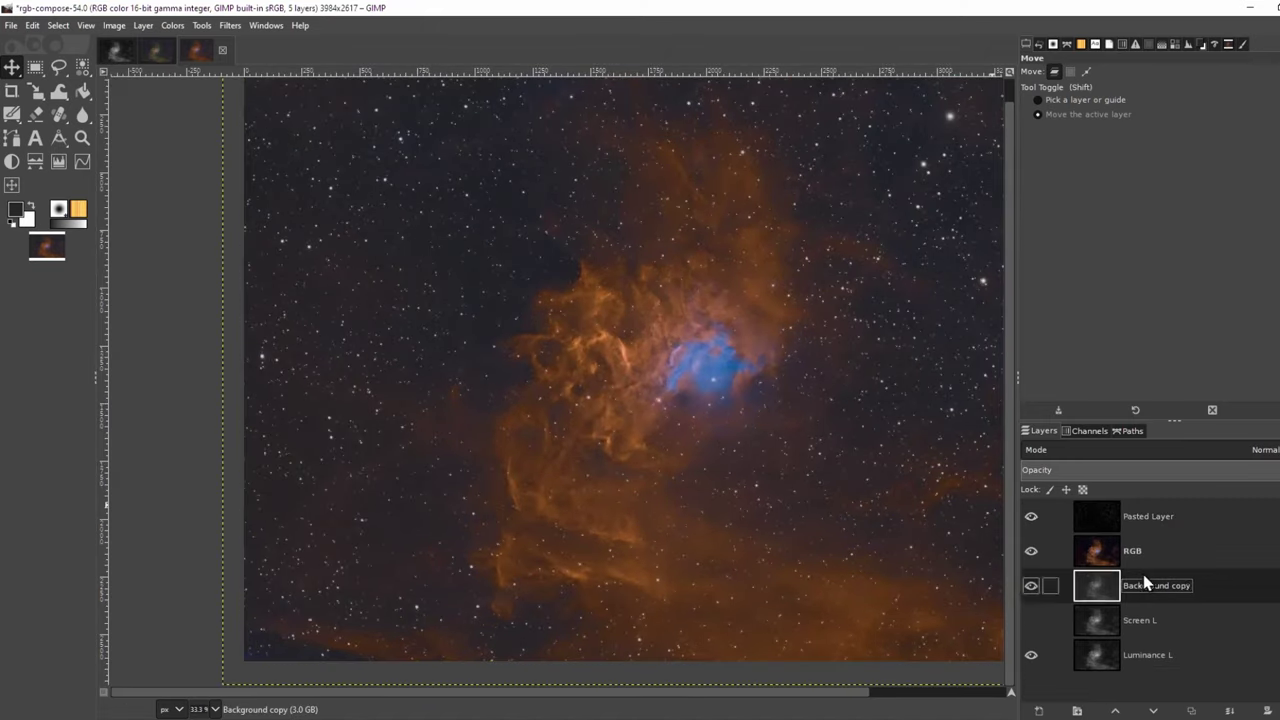
Step: Set the Background copy #1 layer to Screen mode and lower its tones with a Curves adjustment
left_click(1216, 452)
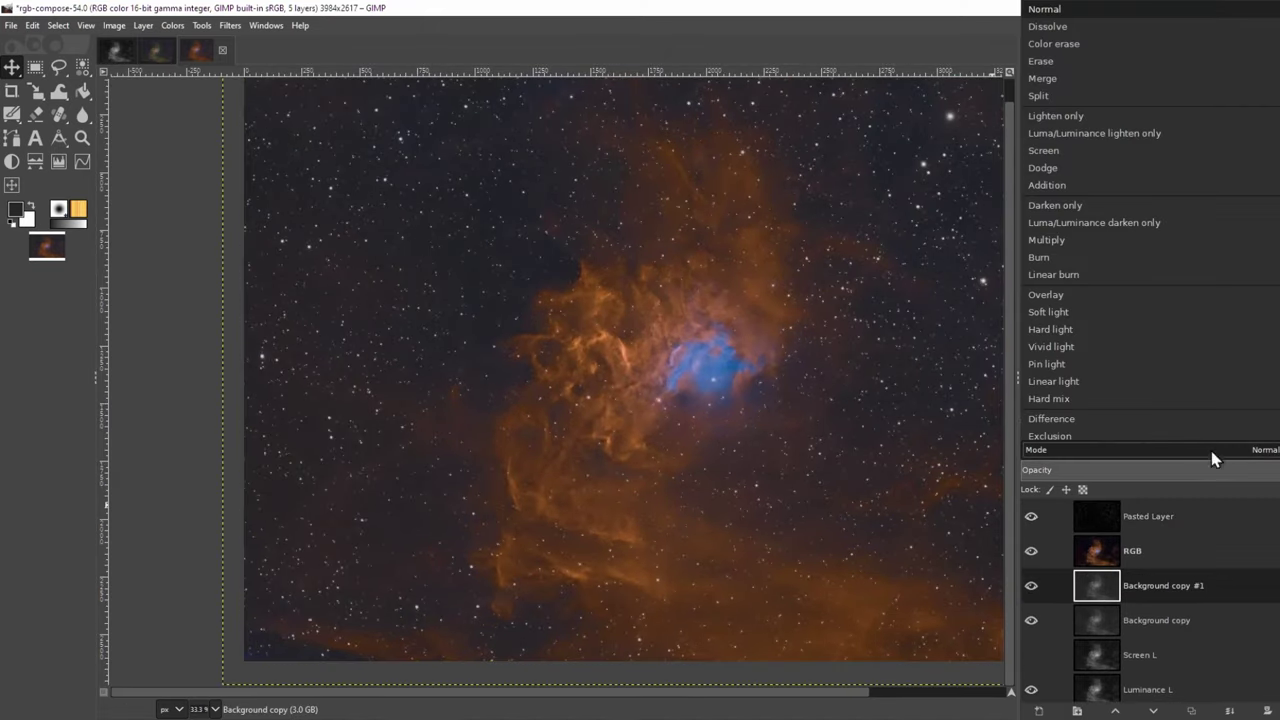
left_click(1106, 160)
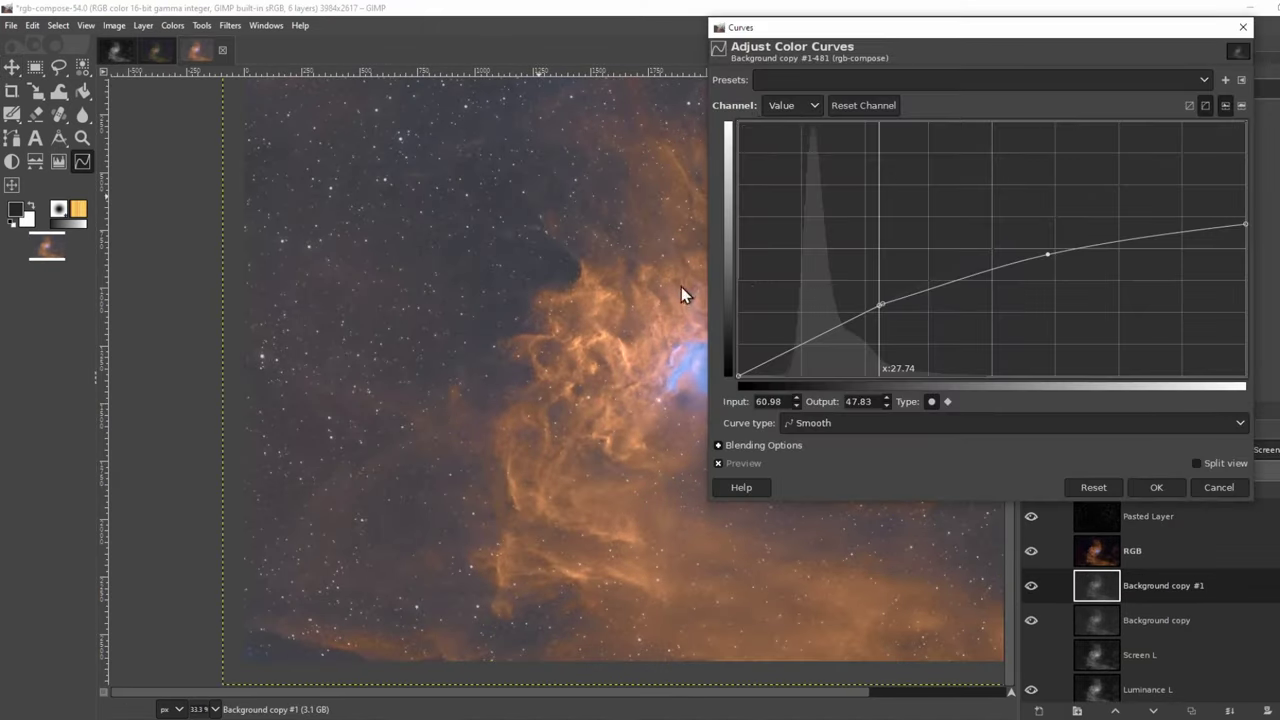
left_click_drag(872, 28, 1084, 29)
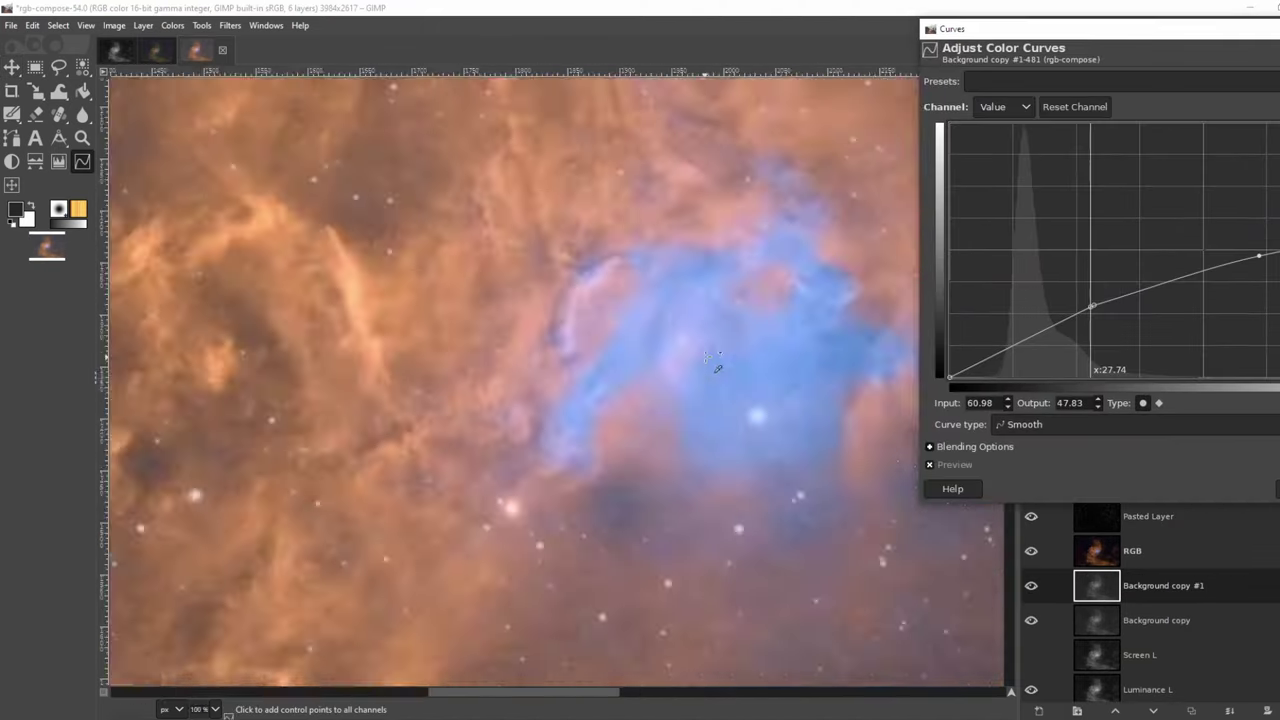
left_click(1075, 306)
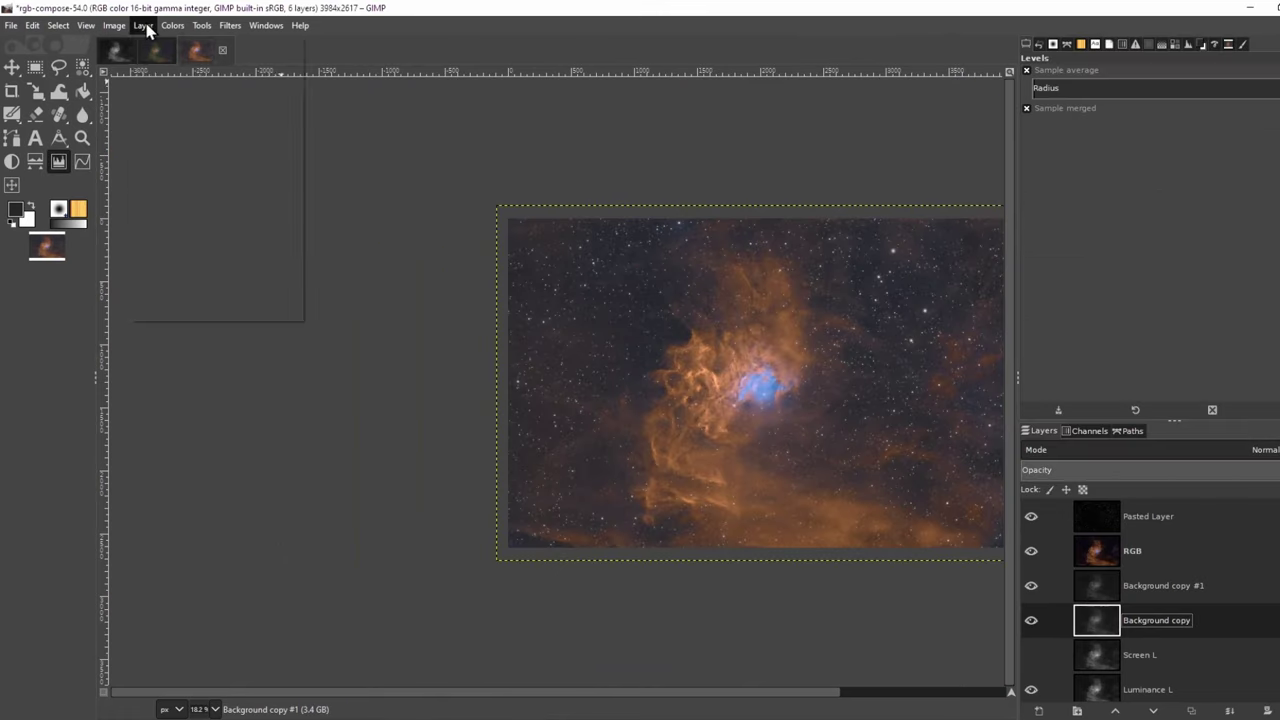
Step: Resize the Background copy layer to the image size
left_click(143, 25)
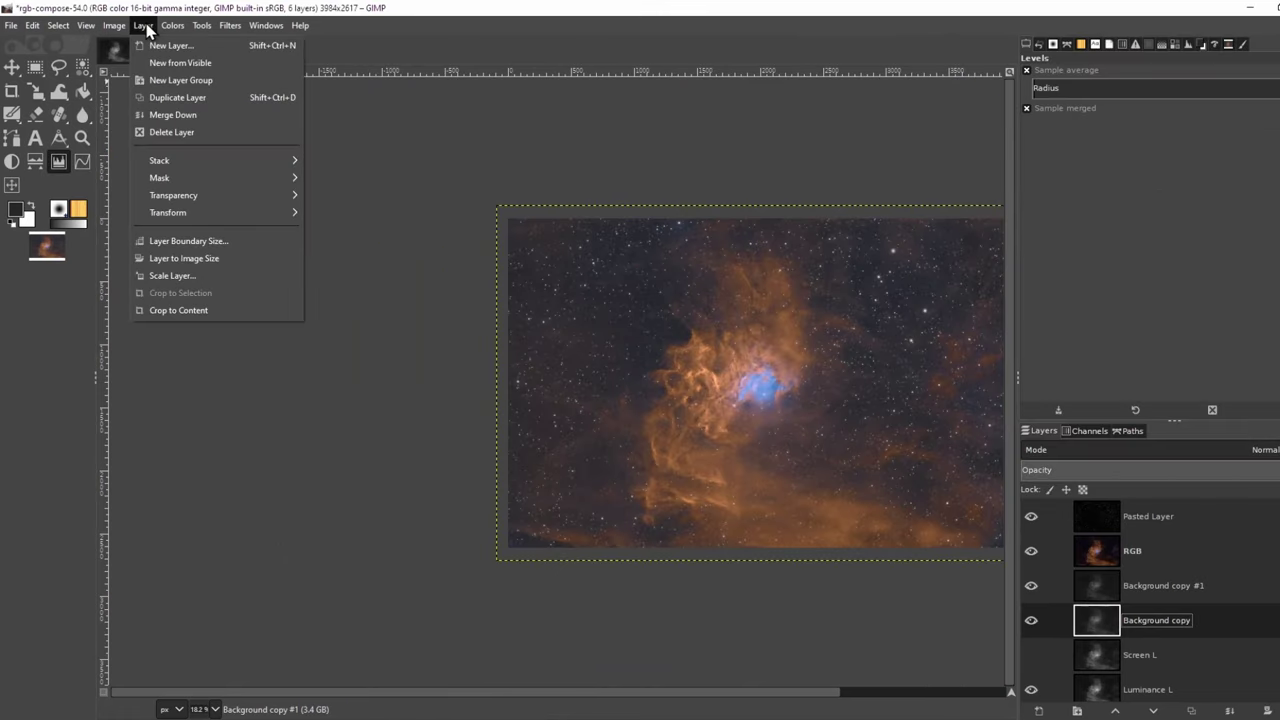
left_click(231, 258)
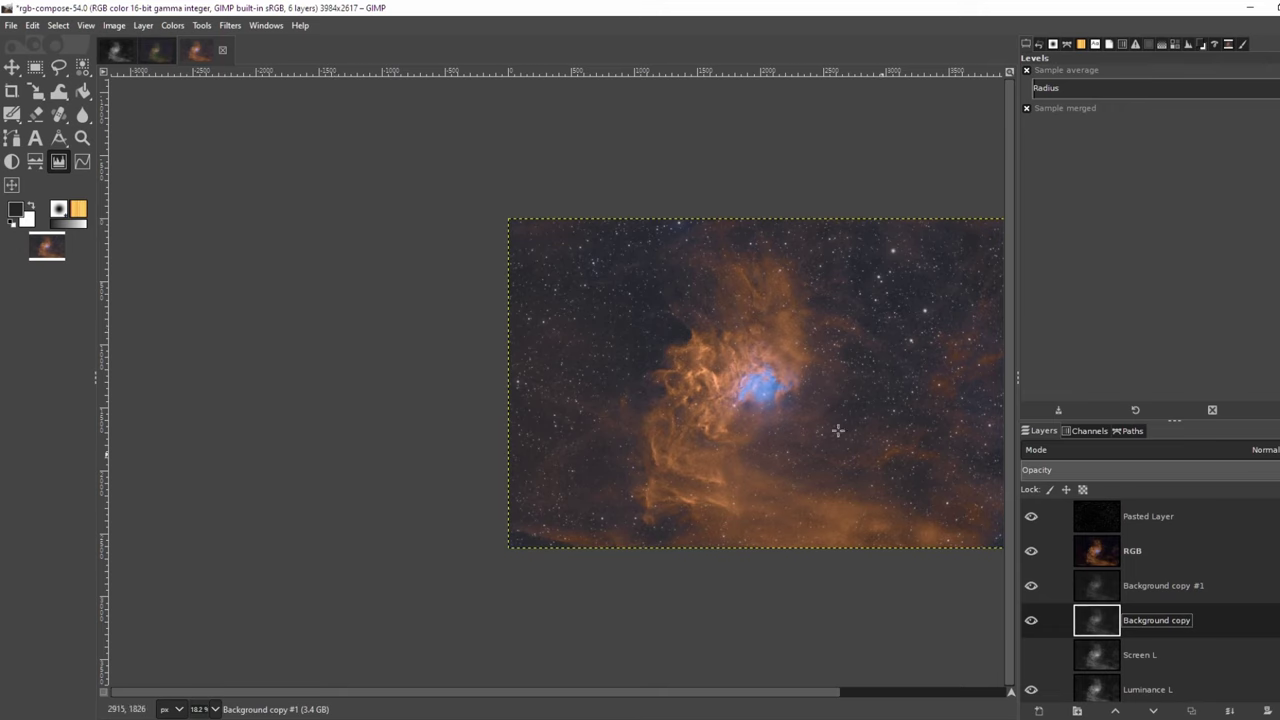
scroll(826, 426, "up", 2)
scroll(709, 321, "up", 2)
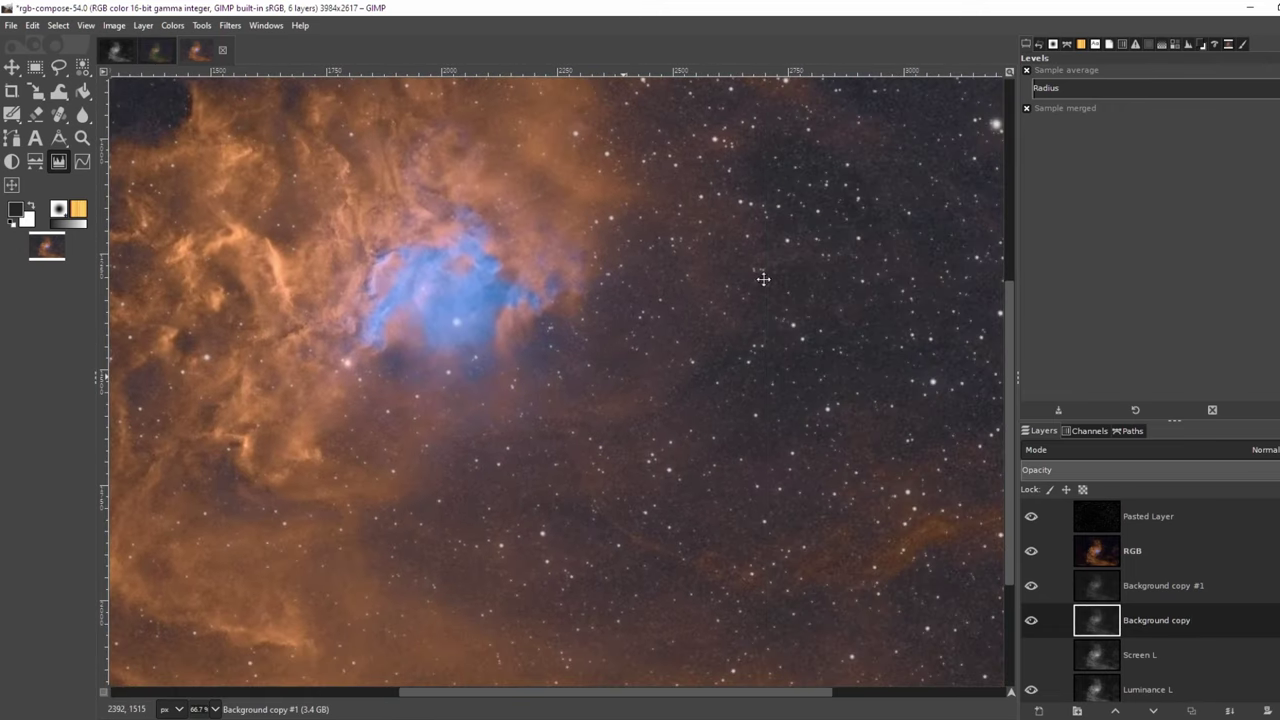
scroll(711, 290, "down", 2)
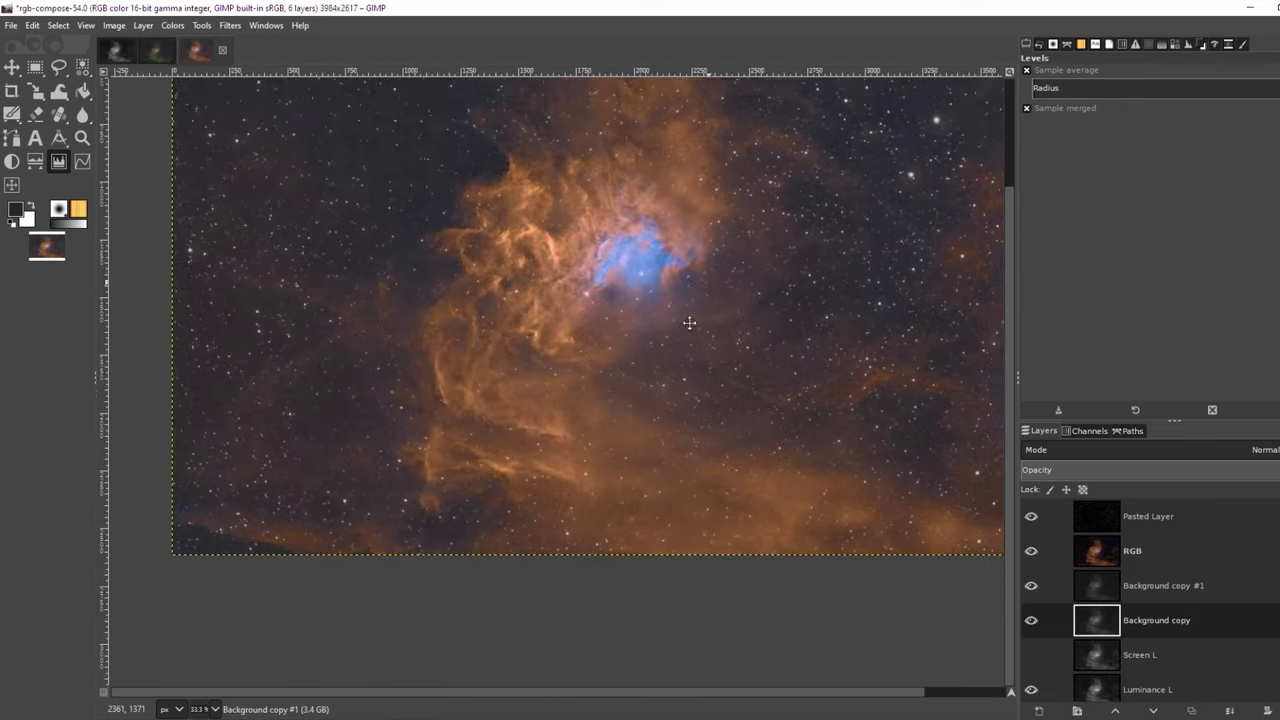
Step: Create a new layer from the visible image above the pasted star layer
left_click(1163, 520)
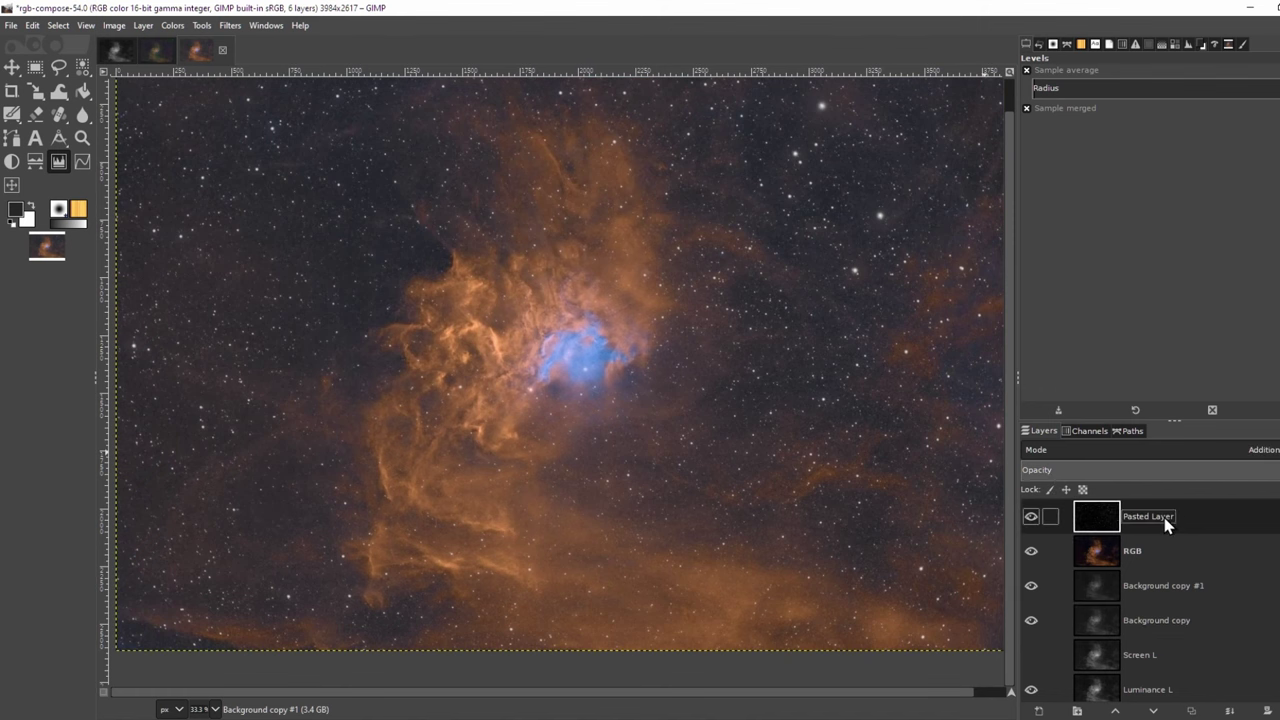
right_click(1165, 520)
left_click(1248, 128)
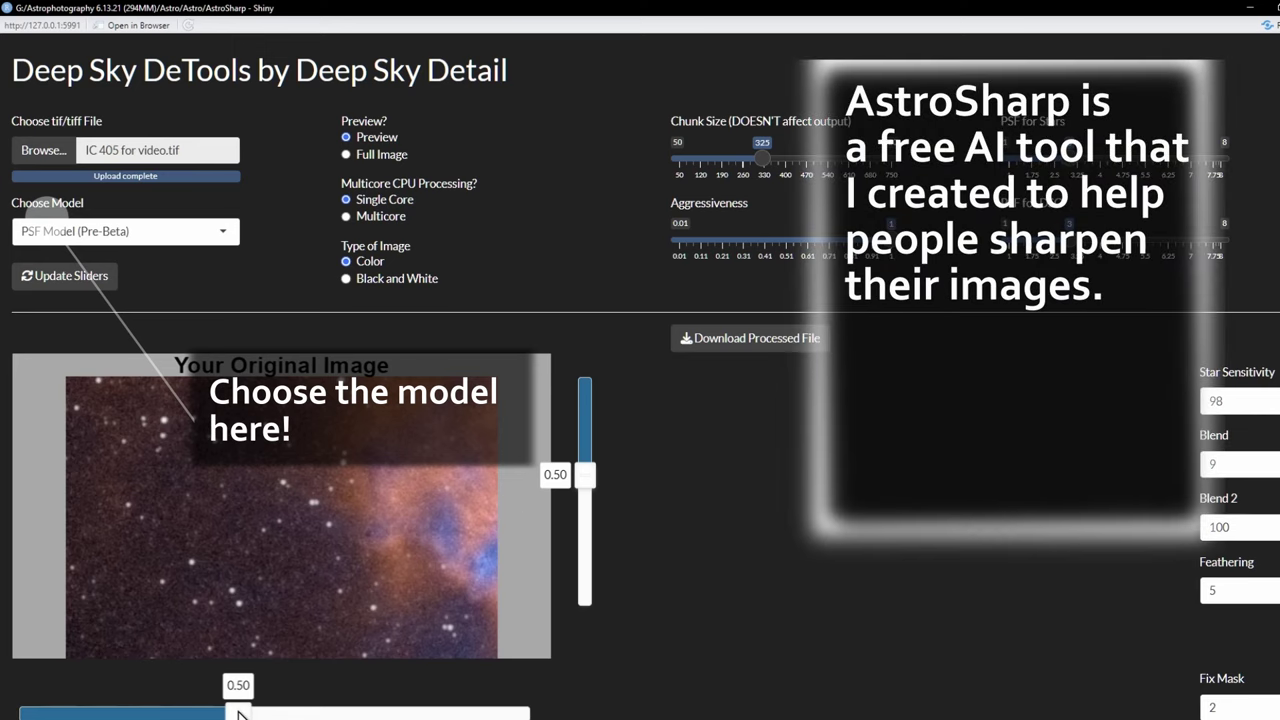
Step: In AstroSharp, choose the Dual PSF model for IC 405 for video.tif and set Blend to 3
left_click(105, 231)
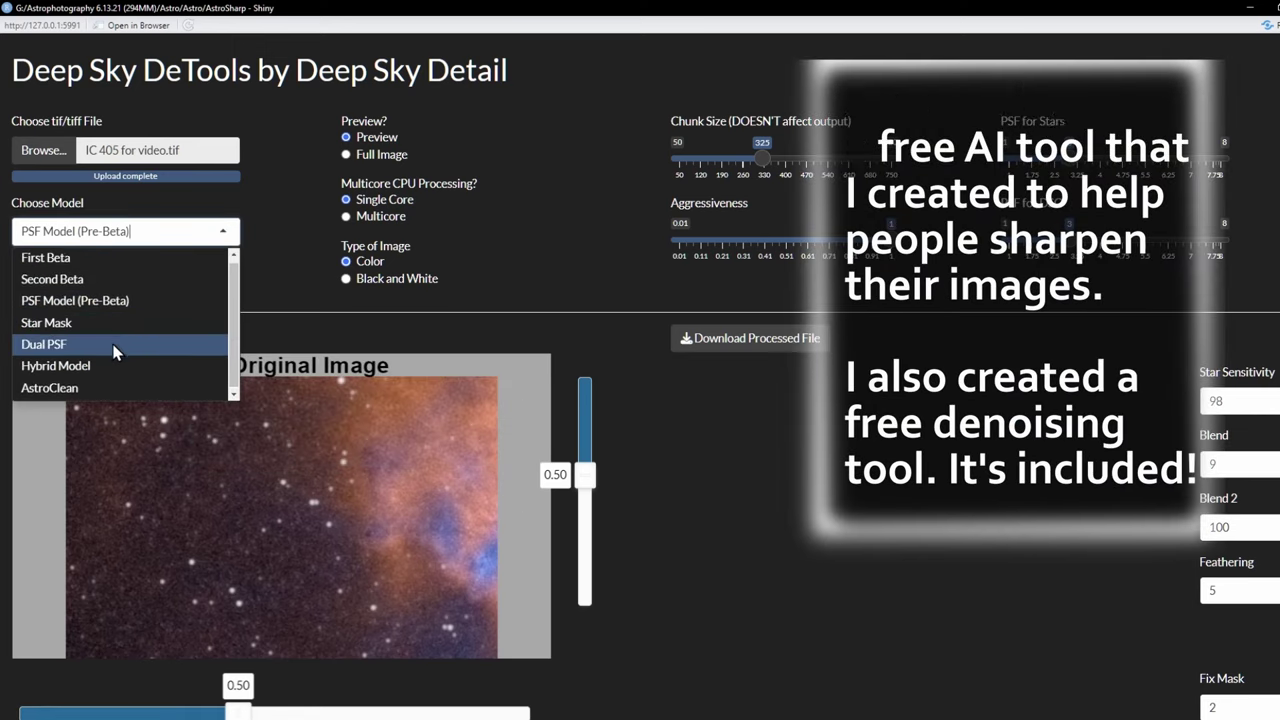
scroll(118, 268, "down", 1)
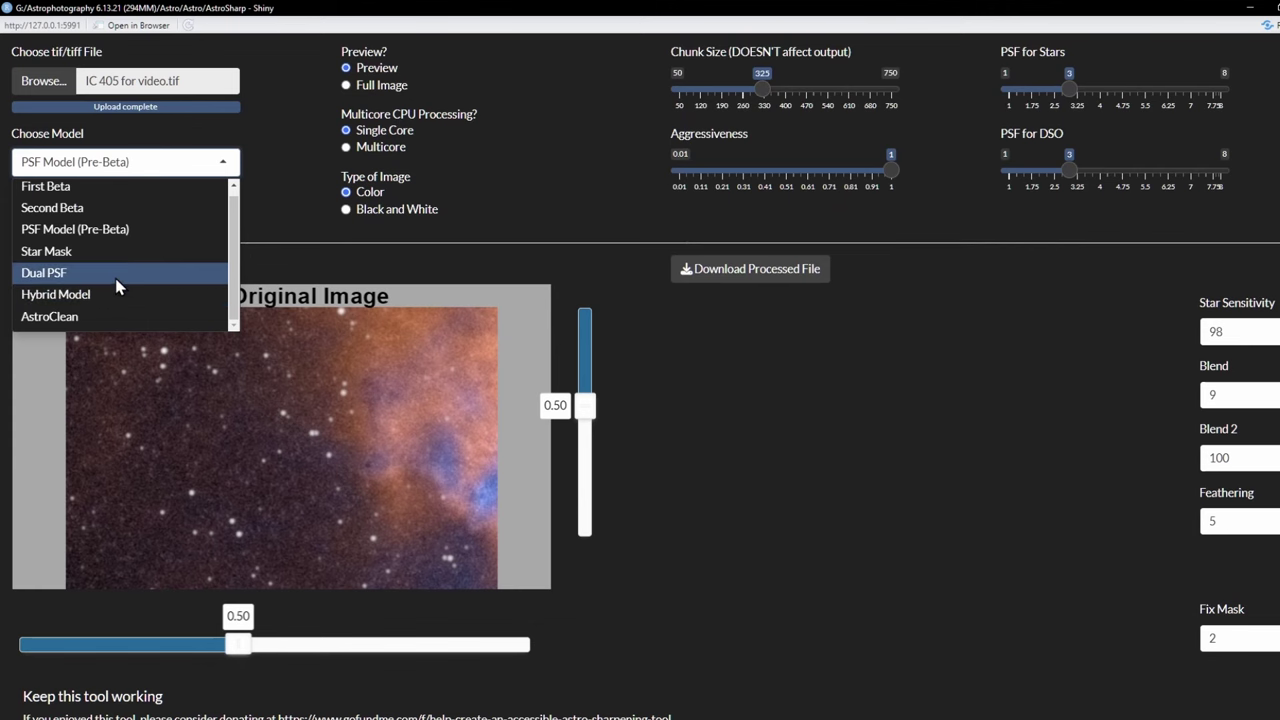
left_click(116, 274)
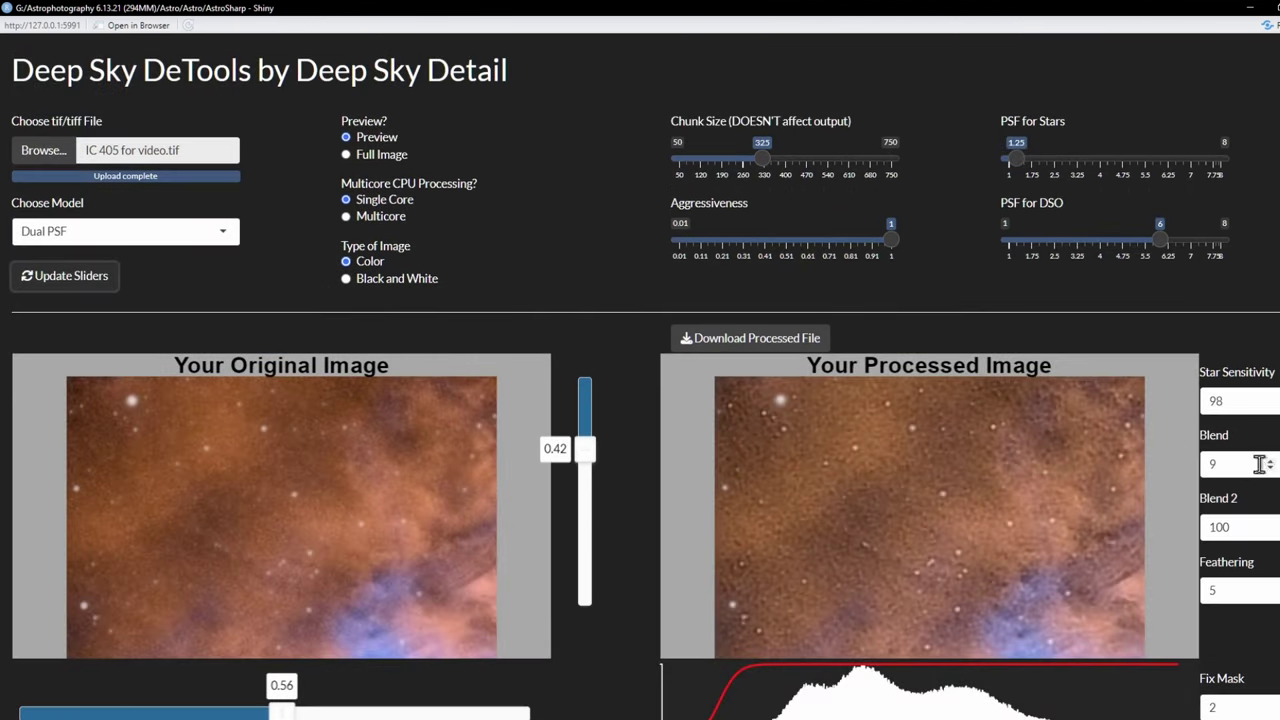
double_click(1205, 464)
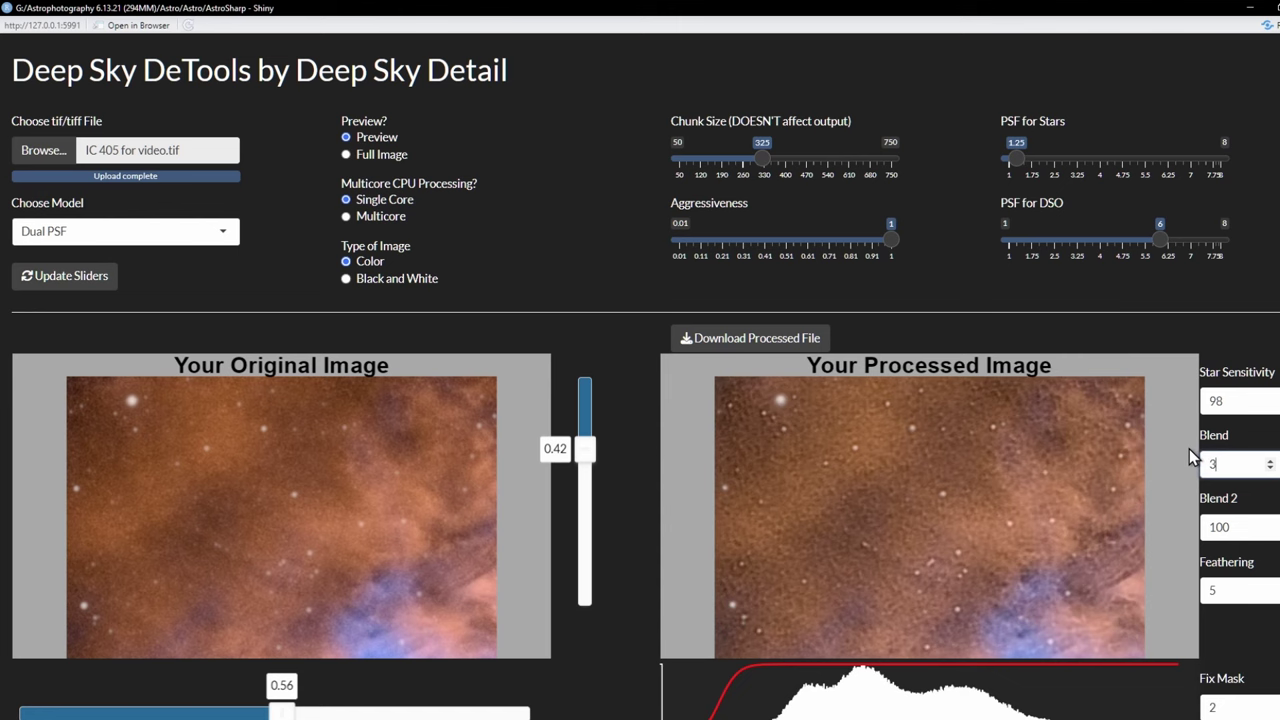
Step: Update the processed preview with Blend 3, then set PSF for DSO to 2.5 and the vertical preview position to 0.39
type("3")
left_click(98, 280)
left_click(98, 280)
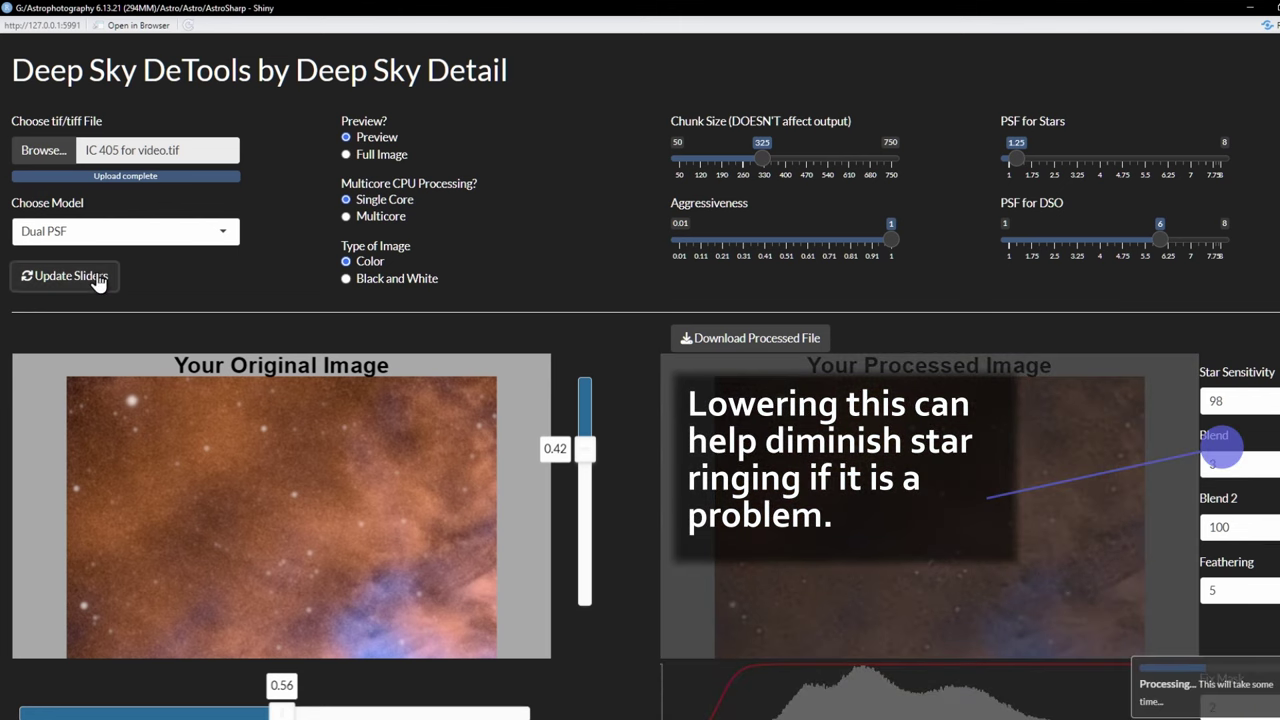
left_click_drag(1157, 245, 1054, 245)
left_click_drag(586, 443, 585, 439)
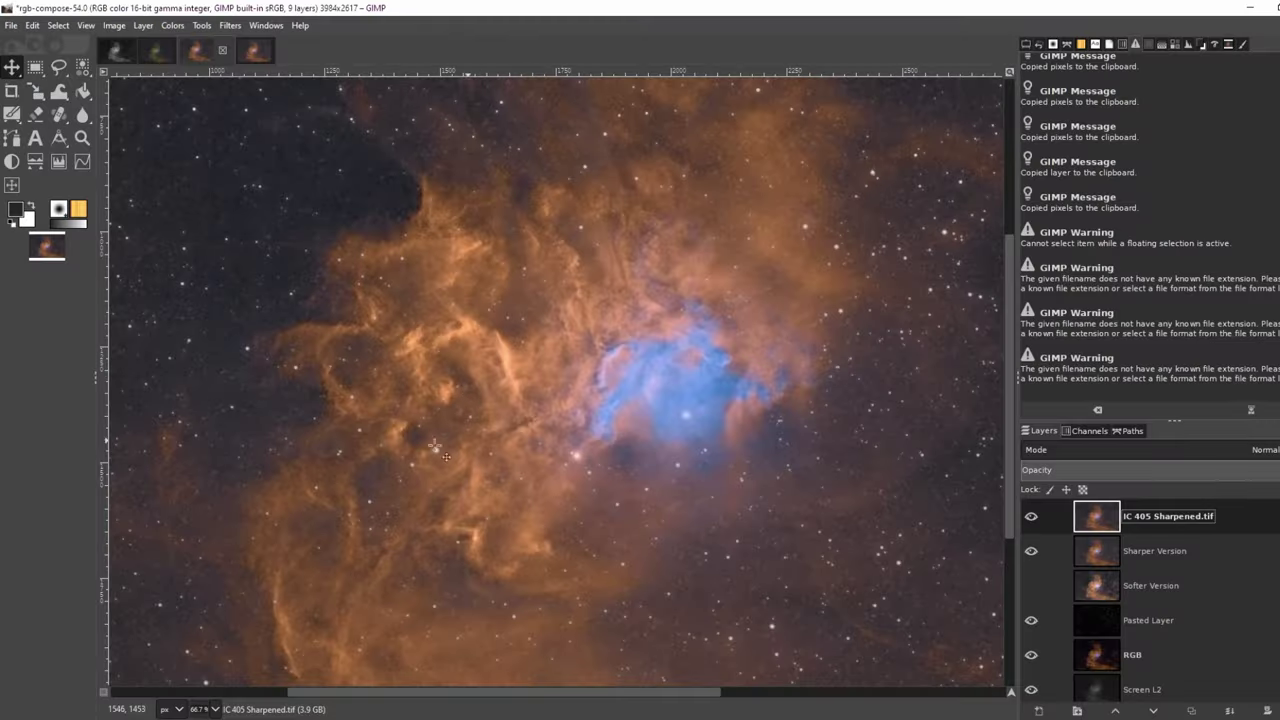
Step: In GIMP, compare star and nebula detail with and without the IC 405 Sharpened.tif layer at close range
scroll(435, 447, "up", 10)
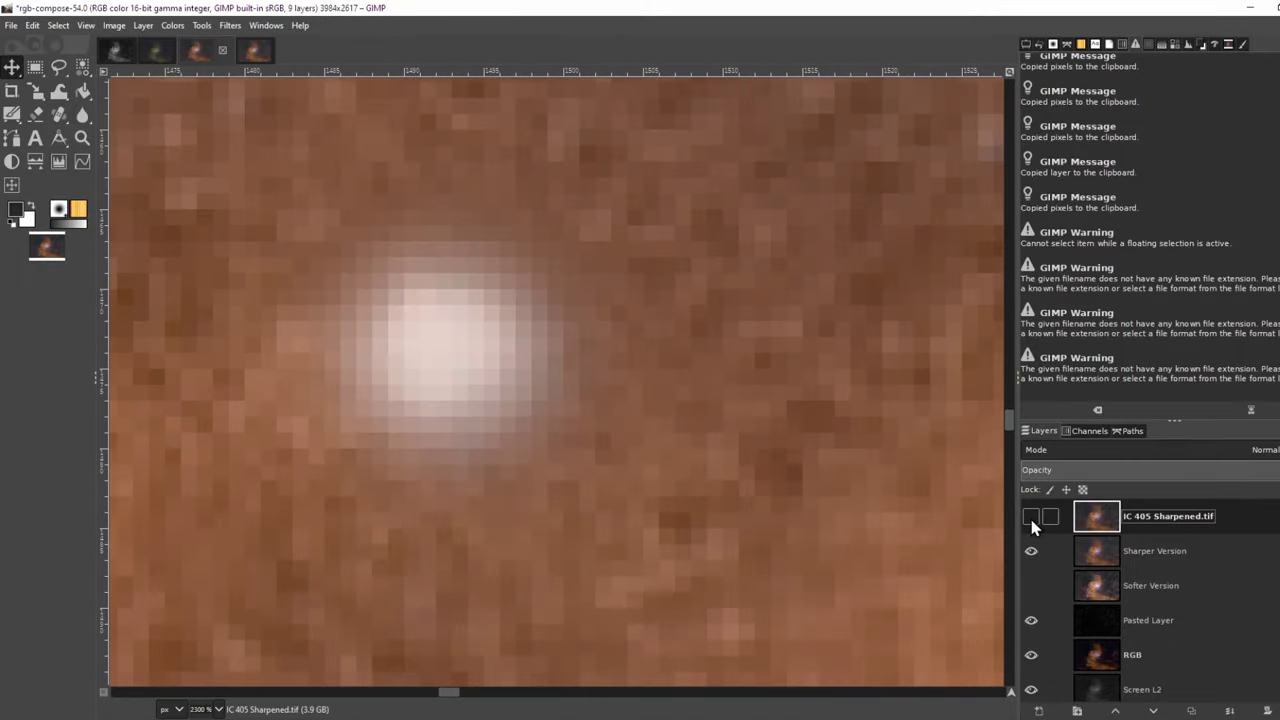
left_click(1031, 516)
scroll(710, 465, "down", 3)
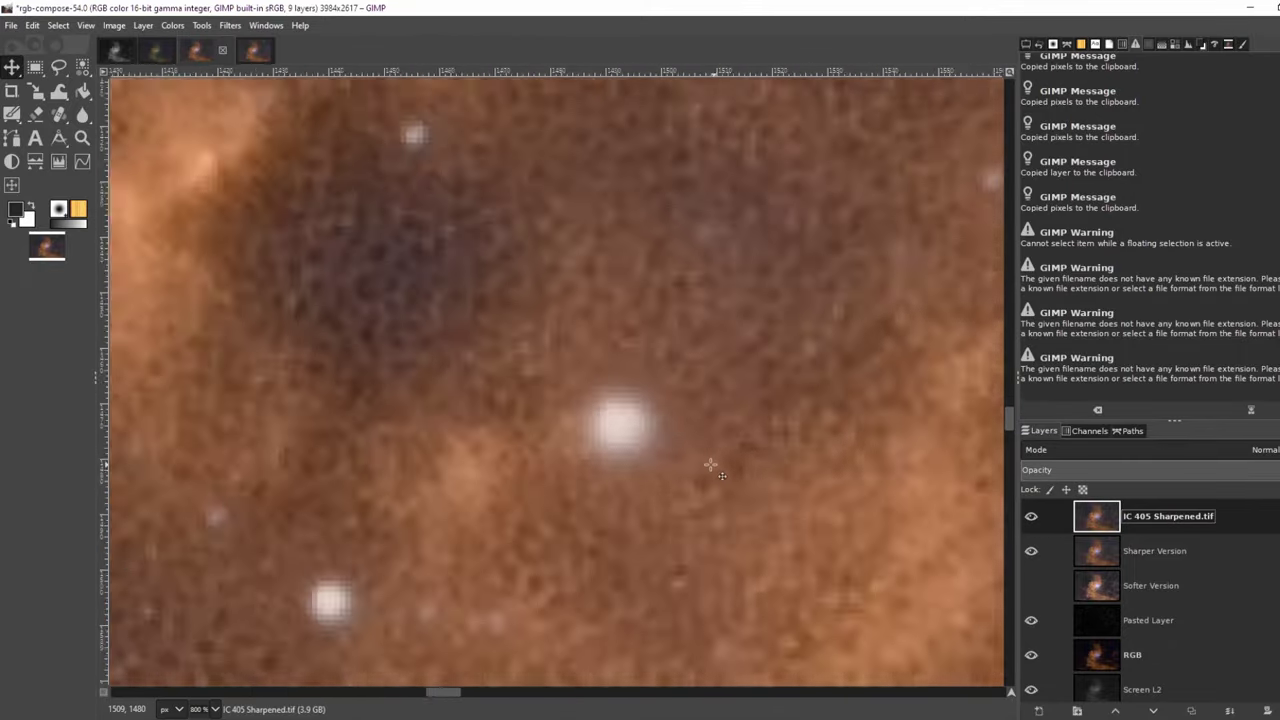
scroll(710, 465, "down", 2)
left_click(1031, 517)
left_click(1031, 517)
left_click(1031, 517)
left_click(1031, 517)
left_click(1031, 517)
left_click(1033, 516)
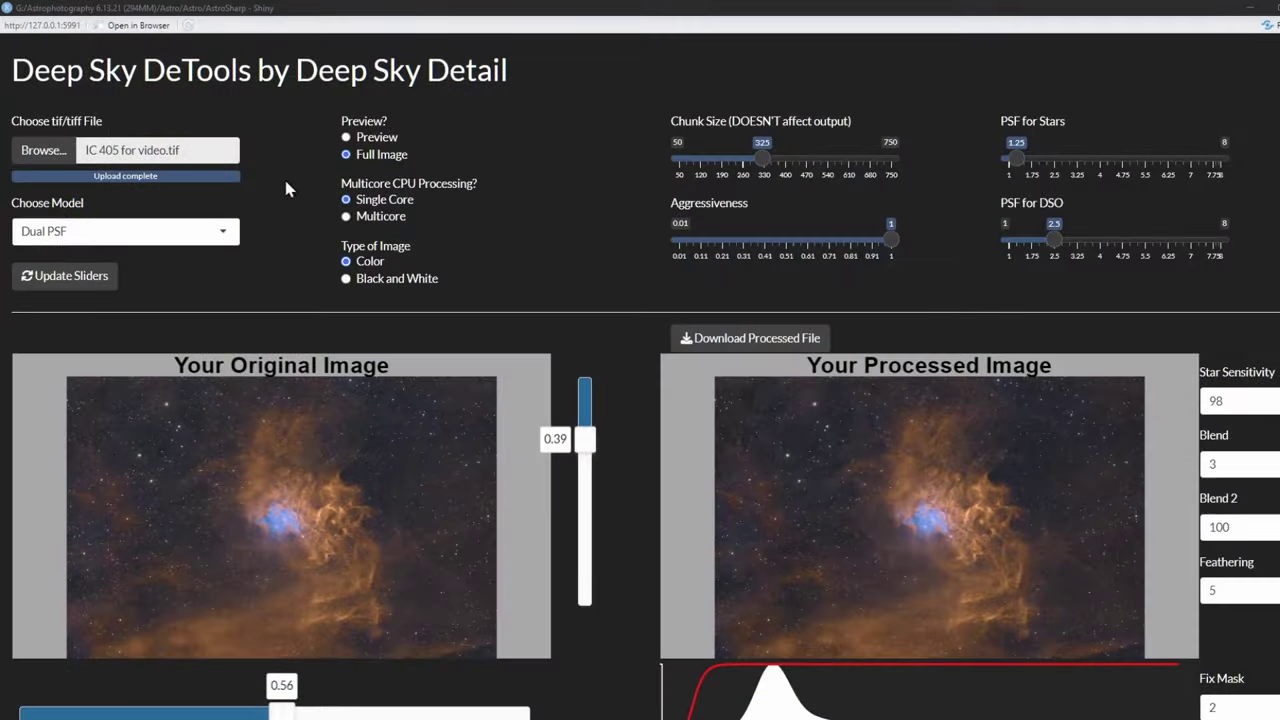
Step: In AstroSharp, preview AstroClean on IC 405 Sharpened.tif with Aggressiveness at 0.6 and select Multicore CPU processing
left_click(346, 139)
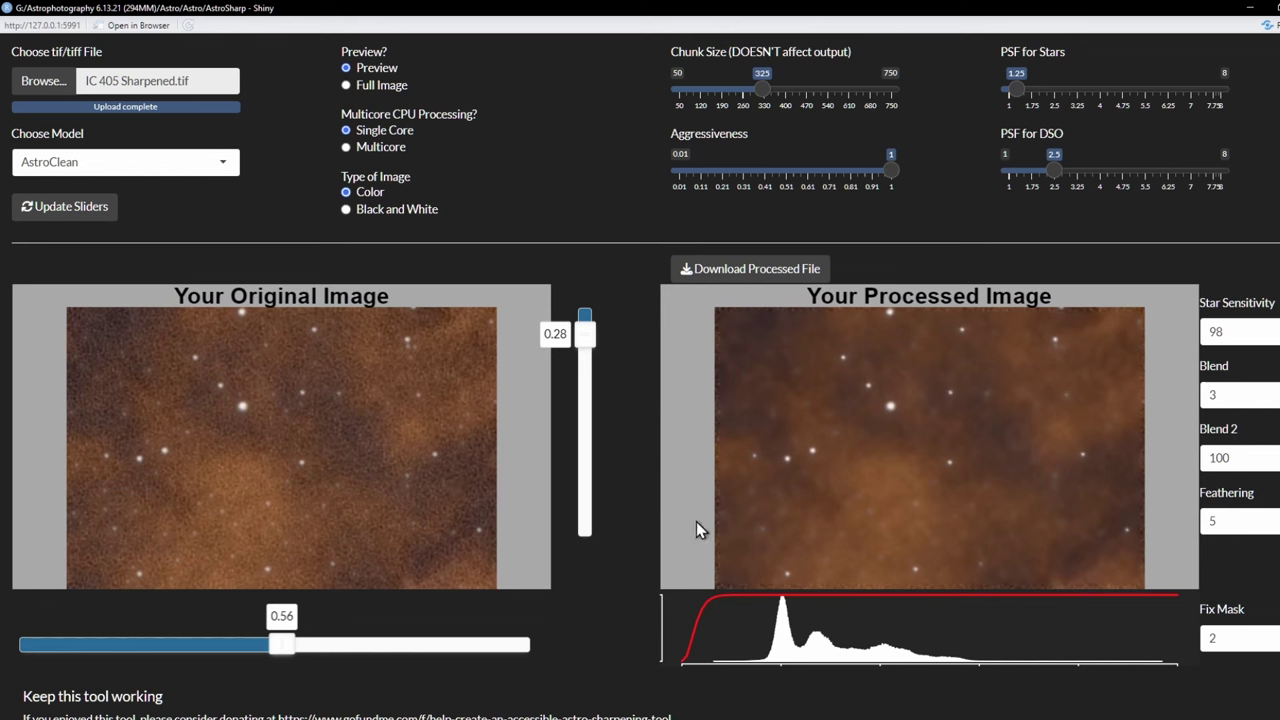
left_click_drag(891, 172, 808, 178)
left_click(78, 215)
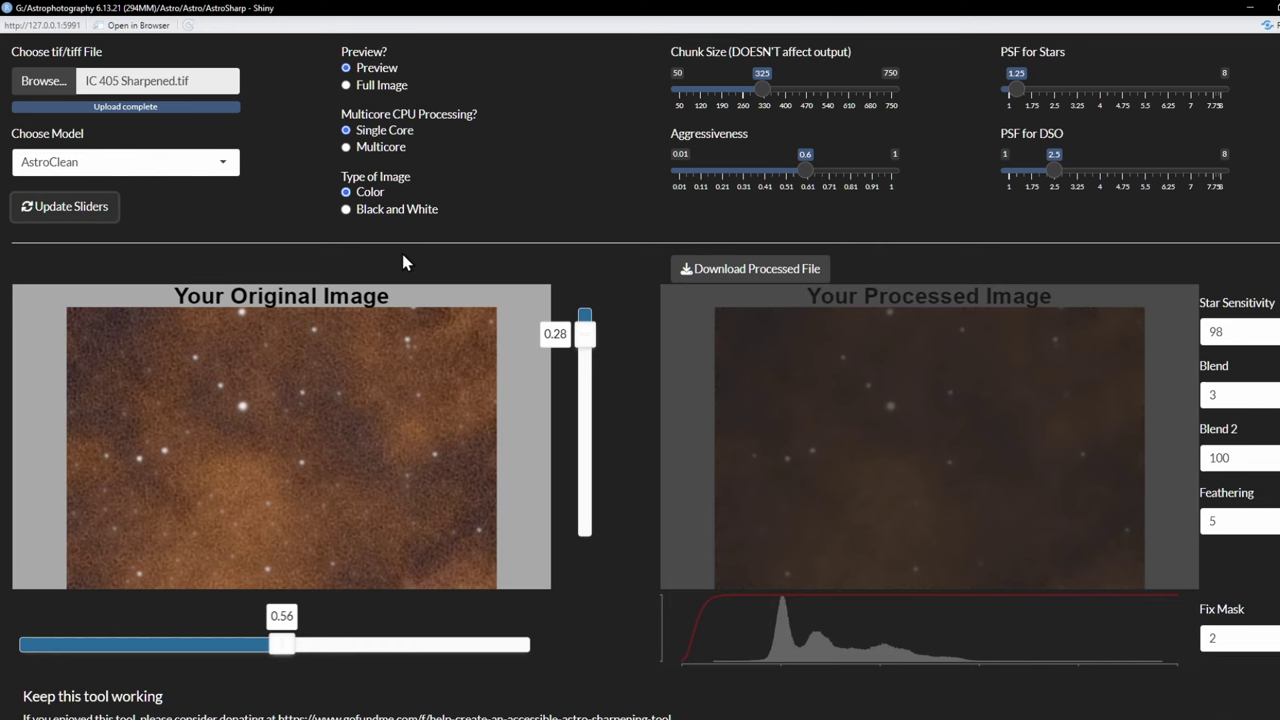
left_click(346, 147)
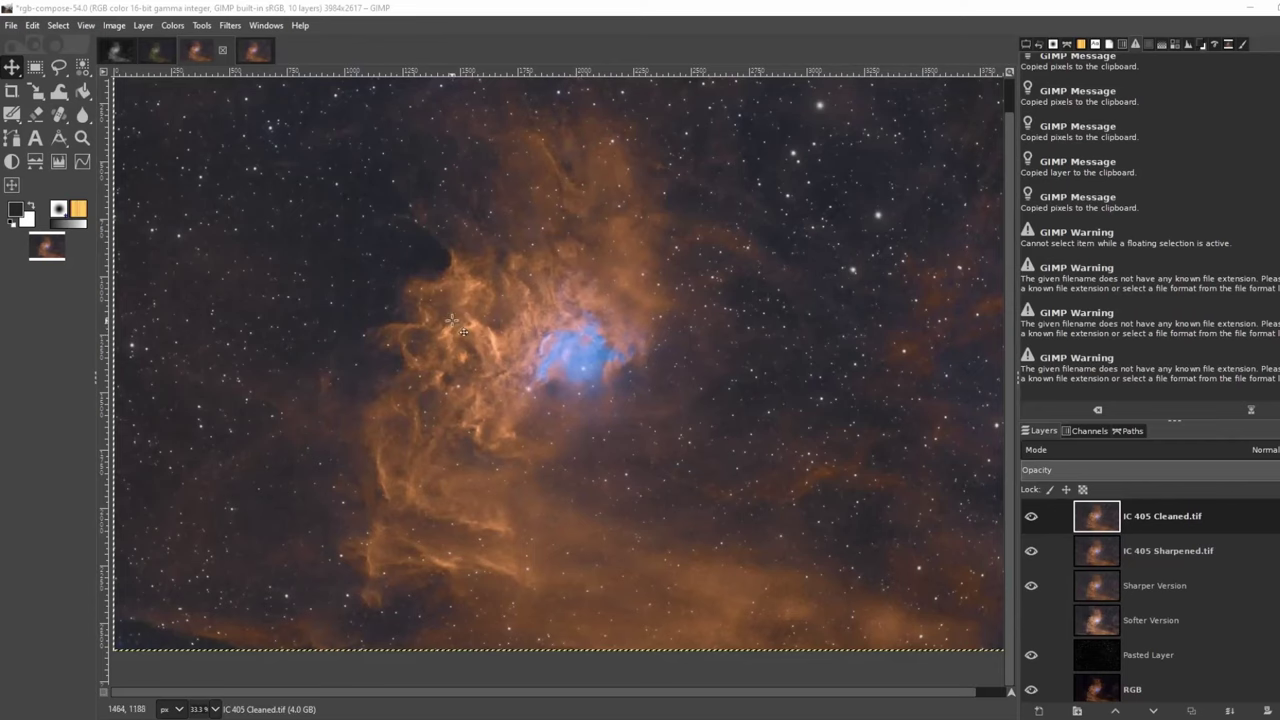
Step: In GIMP, examine the nebula detail of the IC 405 Cleaned.tif layer up close
scroll(461, 333, "up", 5)
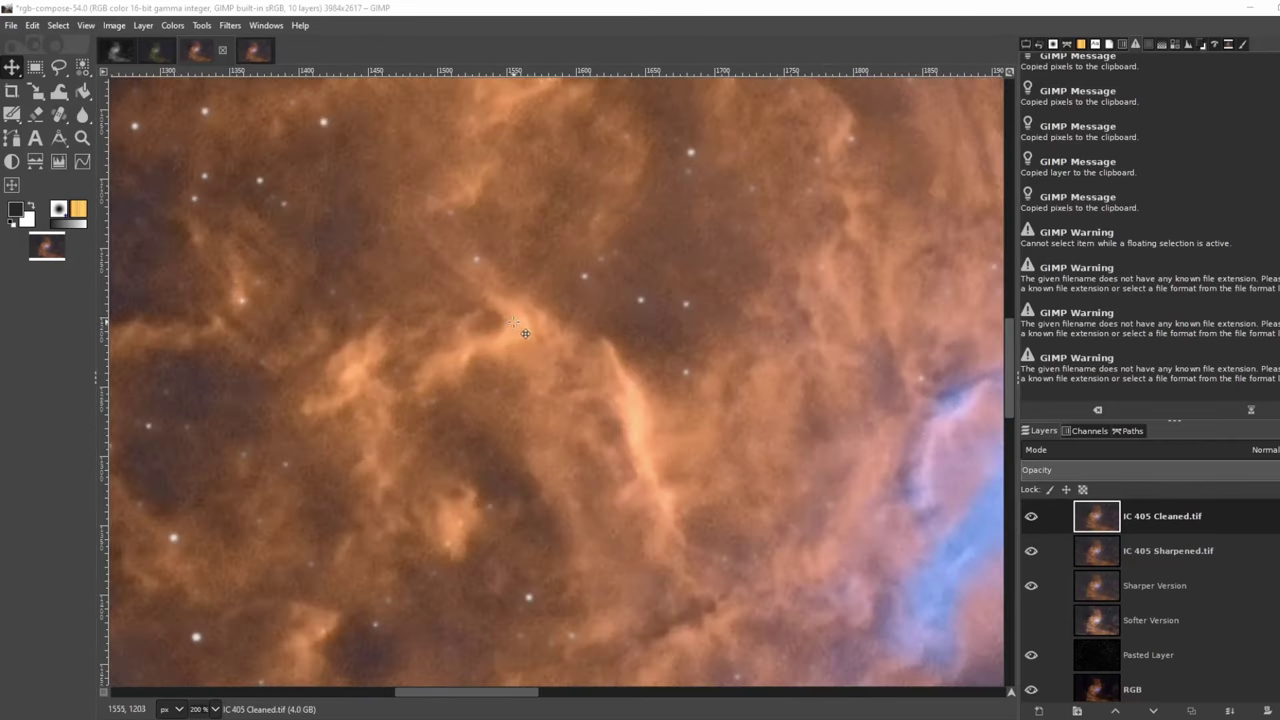
left_click_drag(528, 321, 908, 672)
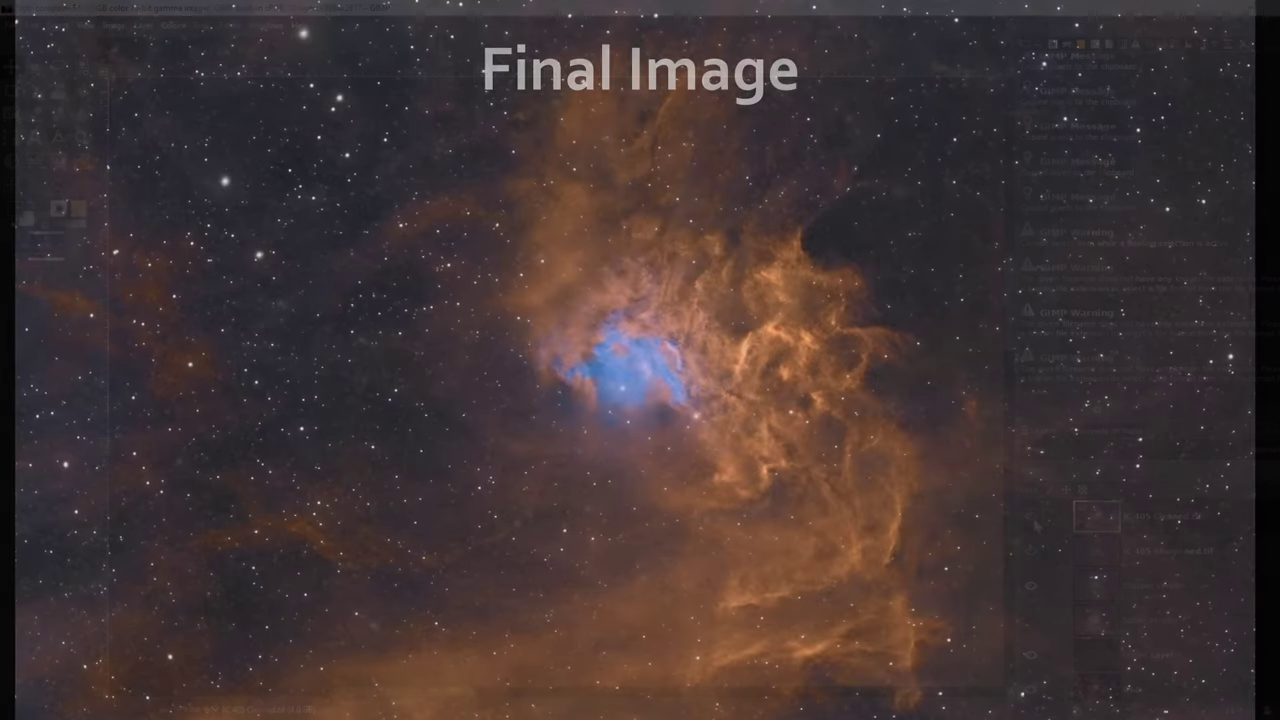